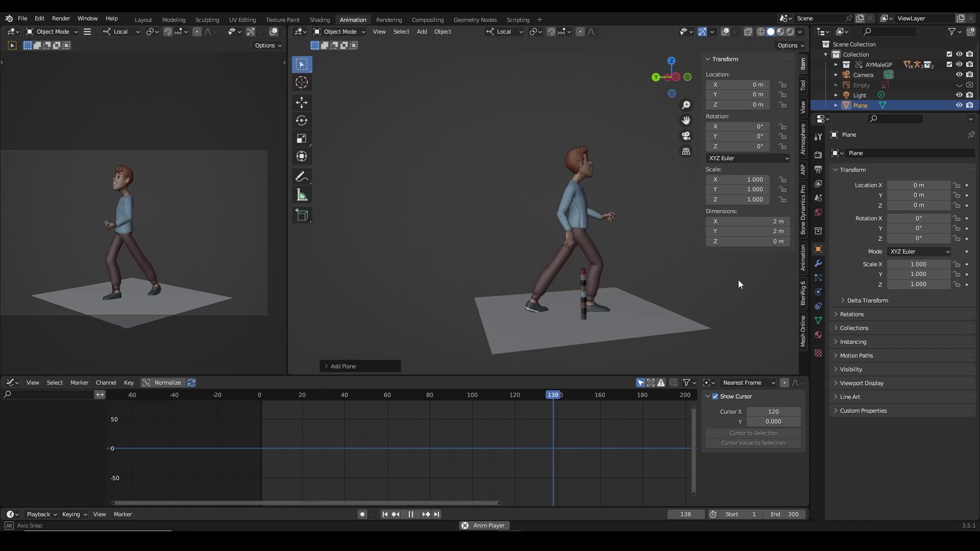
{"action": "middle_click_drag", "start_coordinate": [772, 285], "coordinate": [384, 279]}
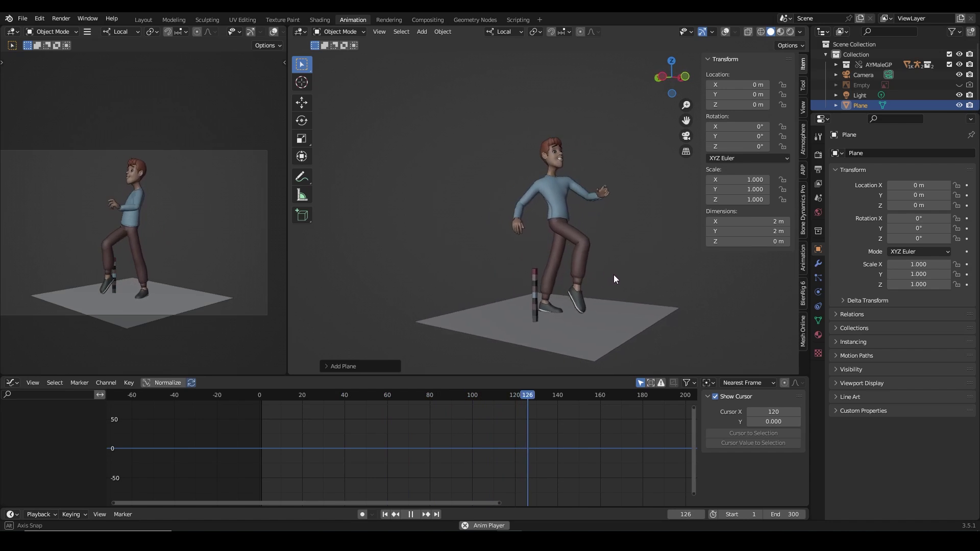
{"action": "middle_click_drag", "start_coordinate": [635, 276], "coordinate": [693, 275]}
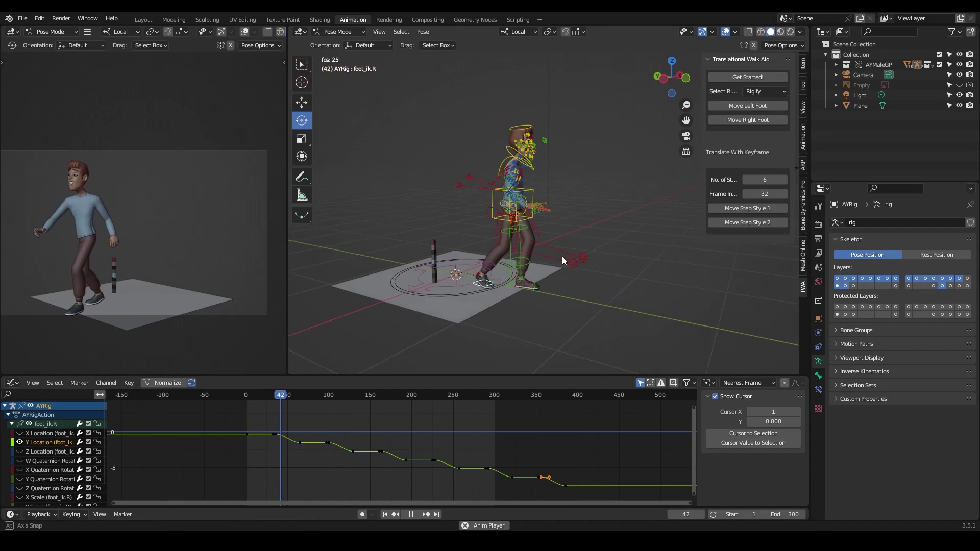
{"action": "middle_click_drag", "start_coordinate": [562, 257], "coordinate": [416, 256]}
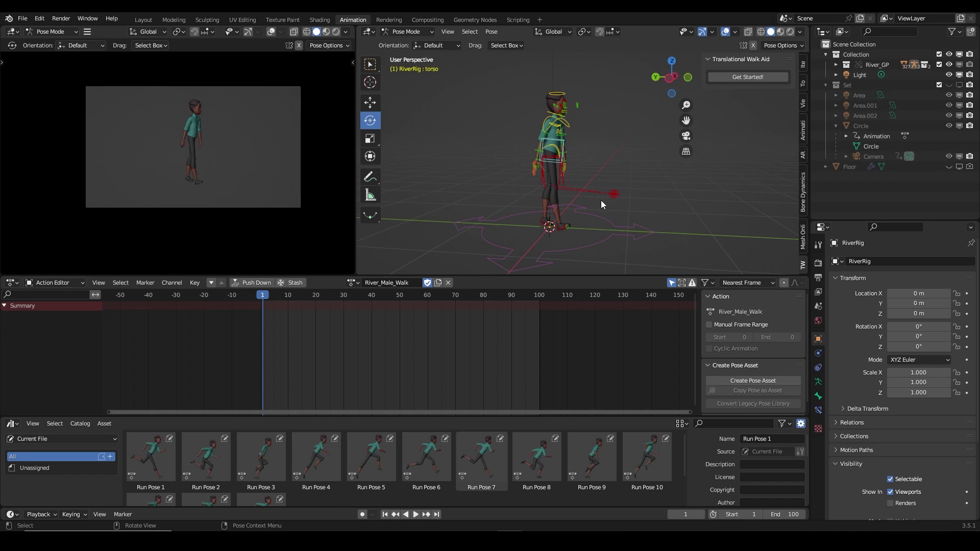
Step: Play the River_Male_Walk animation on the character, view it from the side, and stop playback
{"action": "left_click_drag", "start_coordinate": [602, 200], "coordinate": [596, 197]}
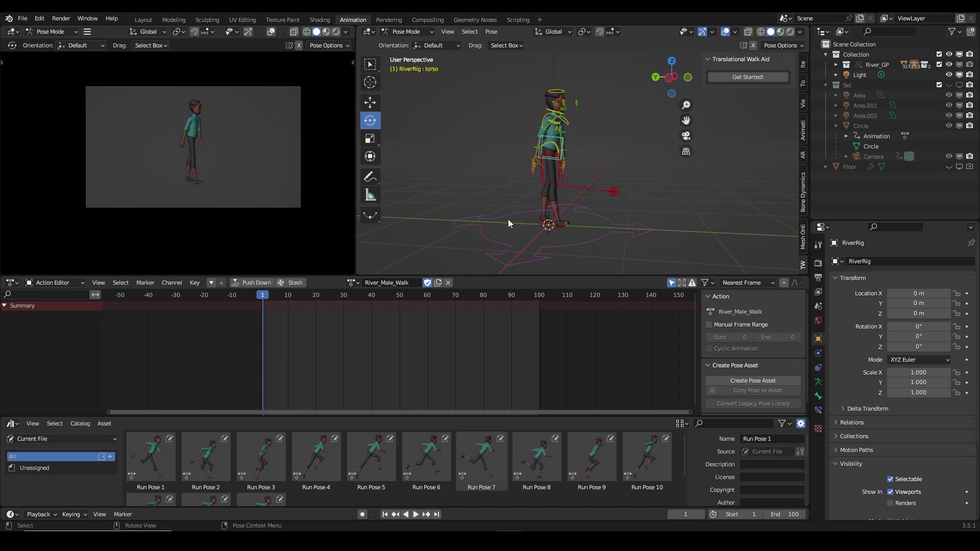
{"action": "key", "text": "space"}
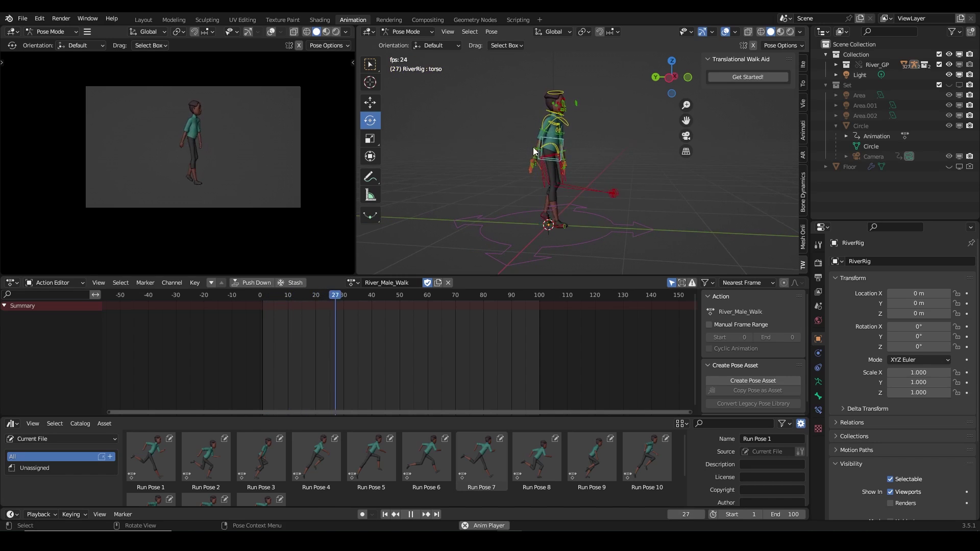
{"action": "middle_click_drag", "start_coordinate": [574, 210], "coordinate": [550, 216]}
{"action": "key", "text": "space"}
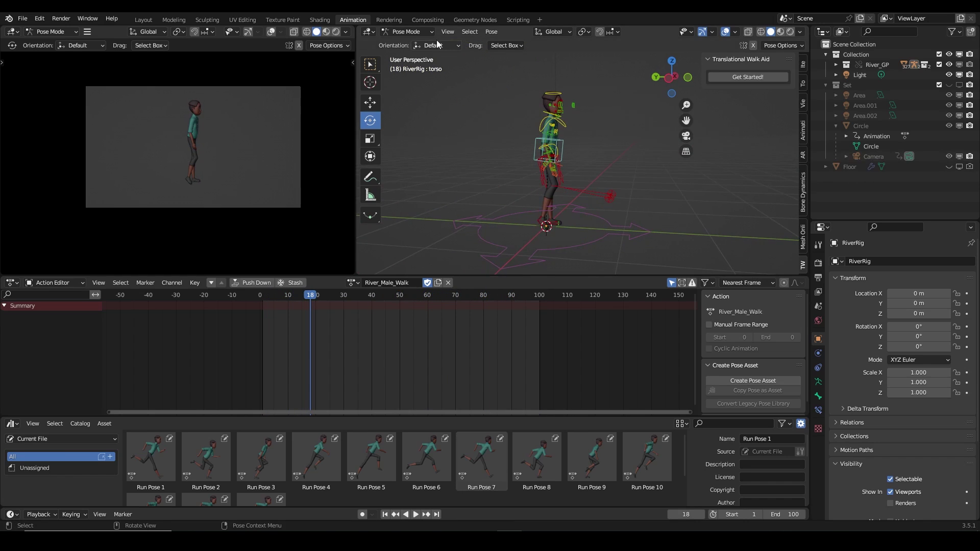
Step: Switch the rig to Object Mode and add a mesh plane under the character's feet
{"action": "left_click", "coordinate": [407, 32]}
{"action": "left_click", "coordinate": [420, 44]}
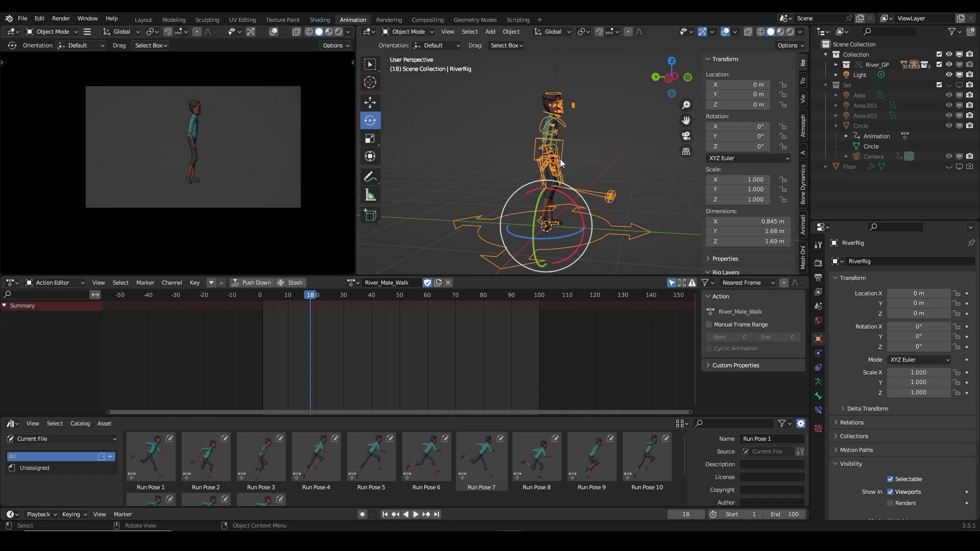
{"action": "key", "text": "shift+a"}
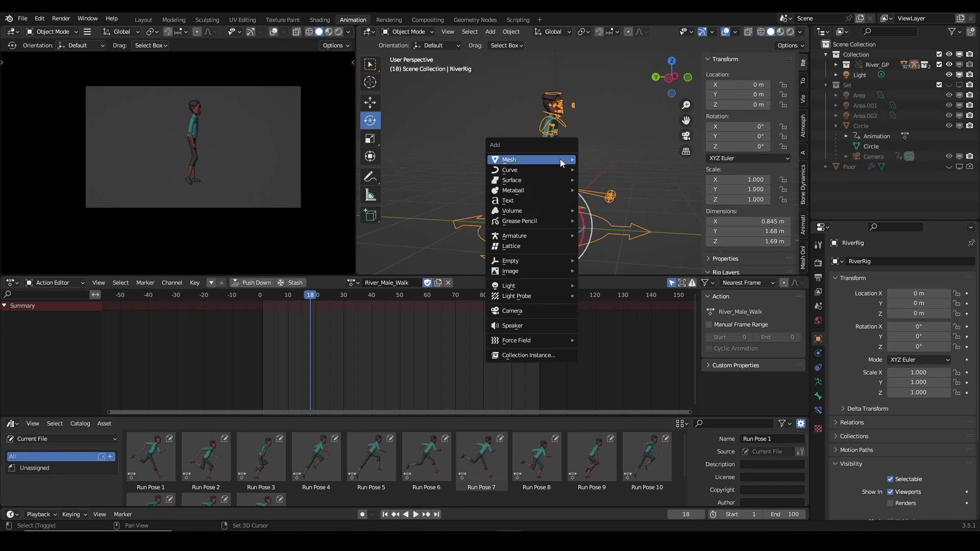
{"action": "mouse_move", "coordinate": [559, 159]}
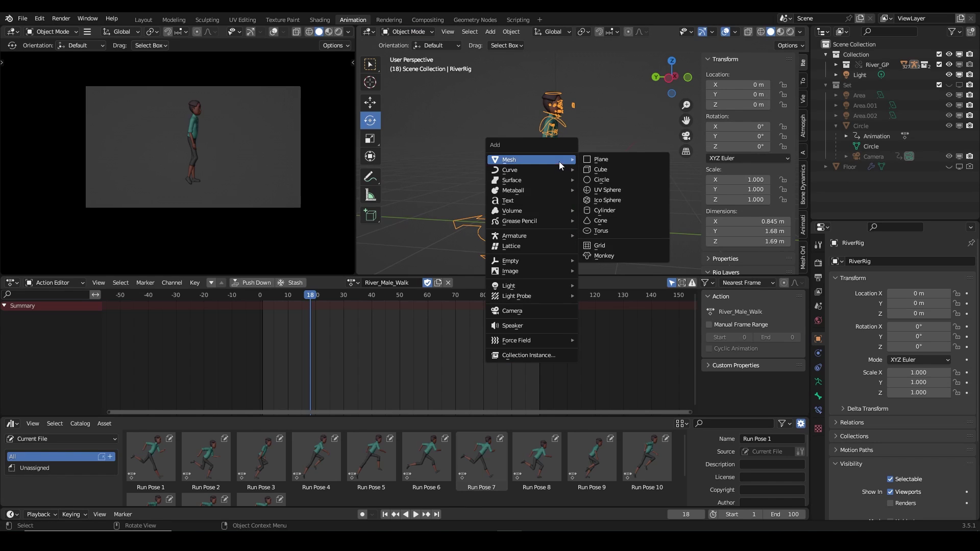
{"action": "left_click", "coordinate": [596, 160]}
{"action": "mouse_move", "coordinate": [565, 193]}
{"action": "middle_mouse_down"}
{"action": "mouse_move", "coordinate": [584, 197]}
{"action": "mouse_move", "coordinate": [574, 197]}
{"action": "middle_mouse_up"}
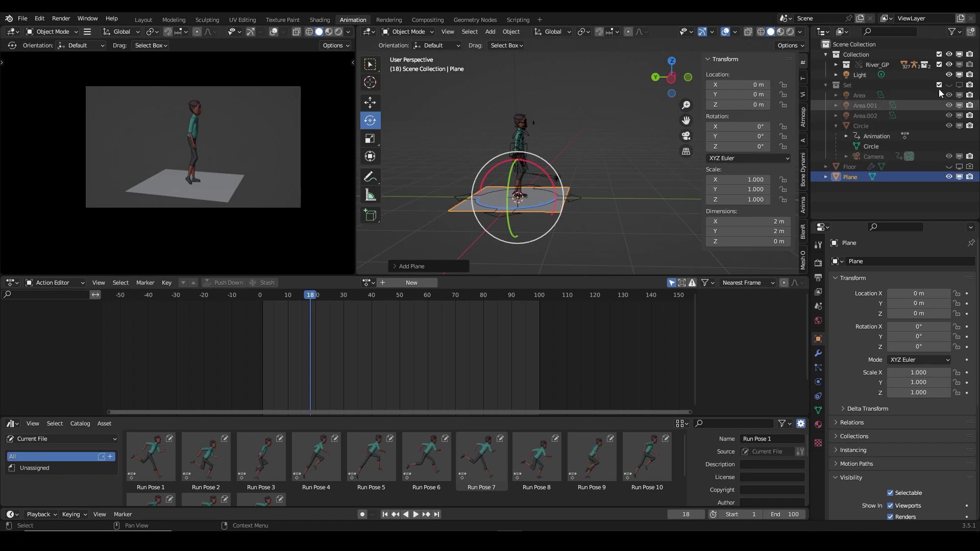
Step: Show the selectability toggles in the outliner and make the Plane object unselectable
{"action": "left_click", "coordinate": [956, 32]}
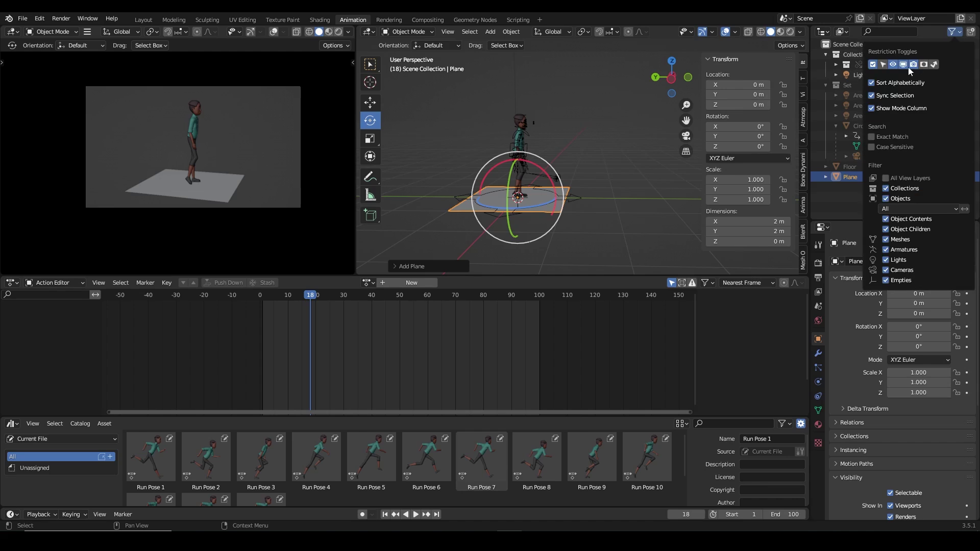
{"action": "left_click", "coordinate": [882, 64]}
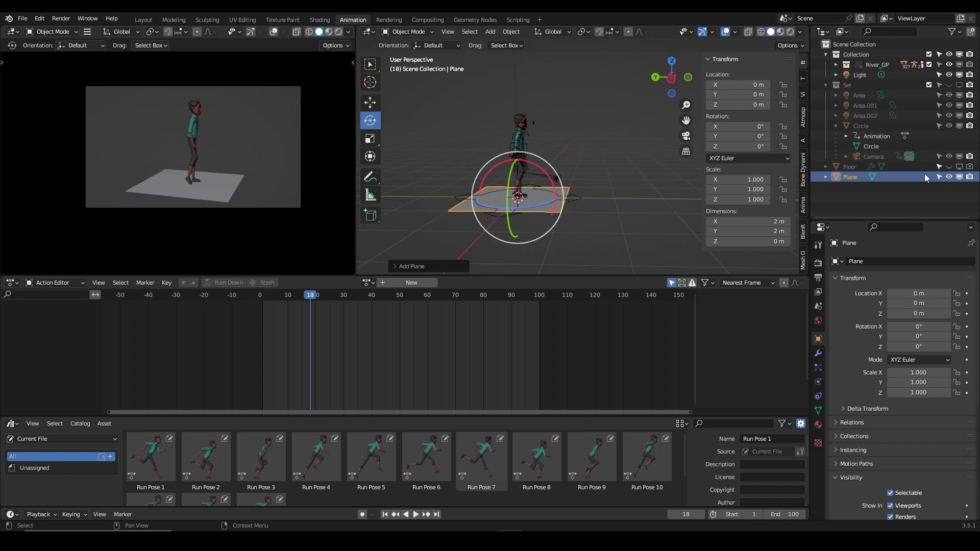
{"action": "left_click", "coordinate": [941, 175]}
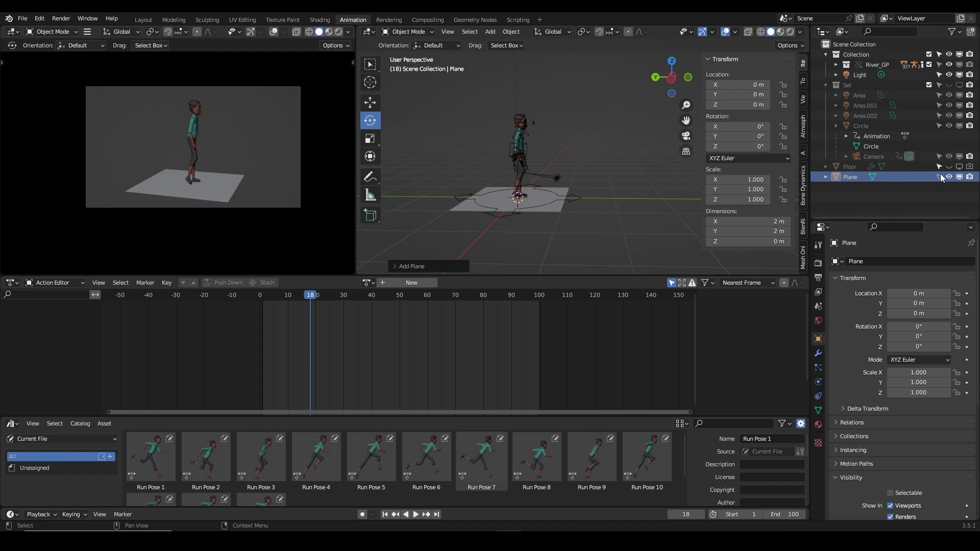
{"action": "left_click", "coordinate": [564, 195]}
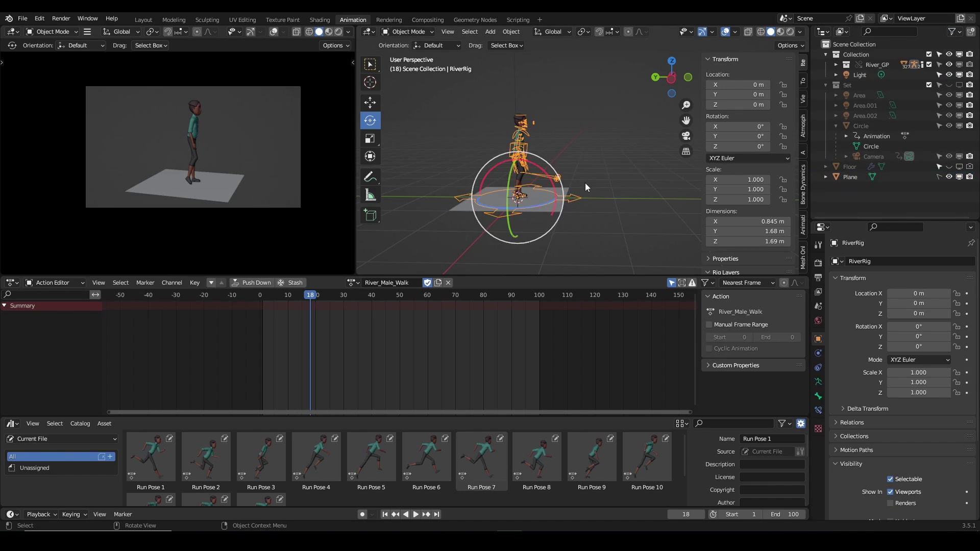
{"action": "left_click", "coordinate": [561, 209]}
Step: Play the walk cycle to check the character's in-place walking against the plane, and stop playback
{"action": "scroll", "coordinate": [556, 211], "scroll_direction": "up", "scroll_amount": 4}
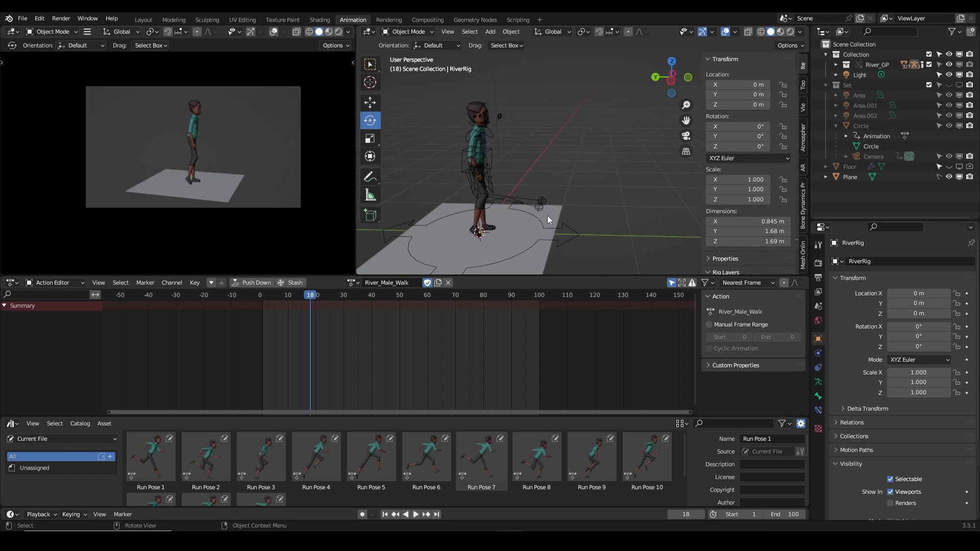
{"action": "scroll", "coordinate": [556, 205], "scroll_direction": "down", "scroll_amount": 5}
{"action": "mouse_move", "coordinate": [555, 201]}
{"action": "middle_mouse_down"}
{"action": "mouse_move", "coordinate": [573, 216]}
{"action": "mouse_move", "coordinate": [582, 211]}
{"action": "mouse_move", "coordinate": [558, 210]}
{"action": "mouse_move", "coordinate": [561, 218]}
{"action": "middle_mouse_up"}
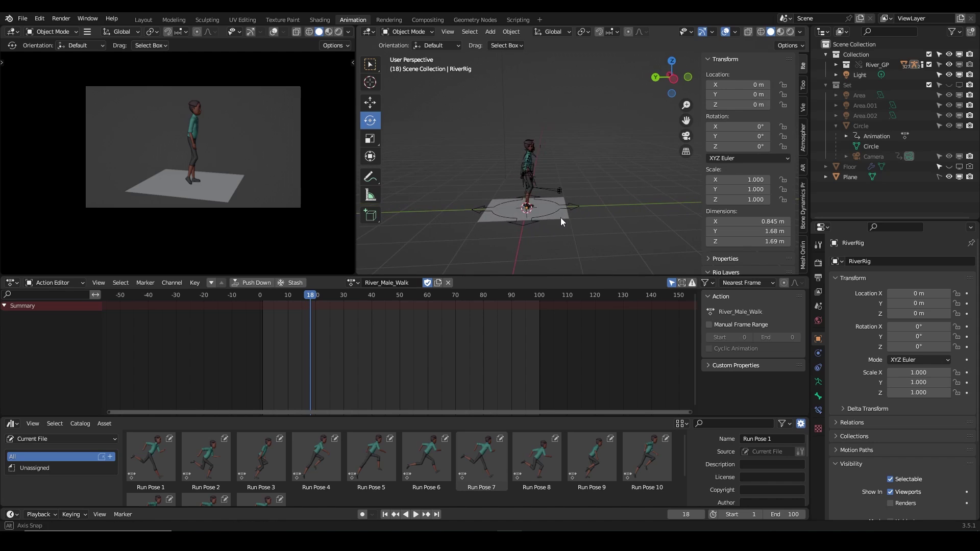
{"action": "key", "text": "space"}
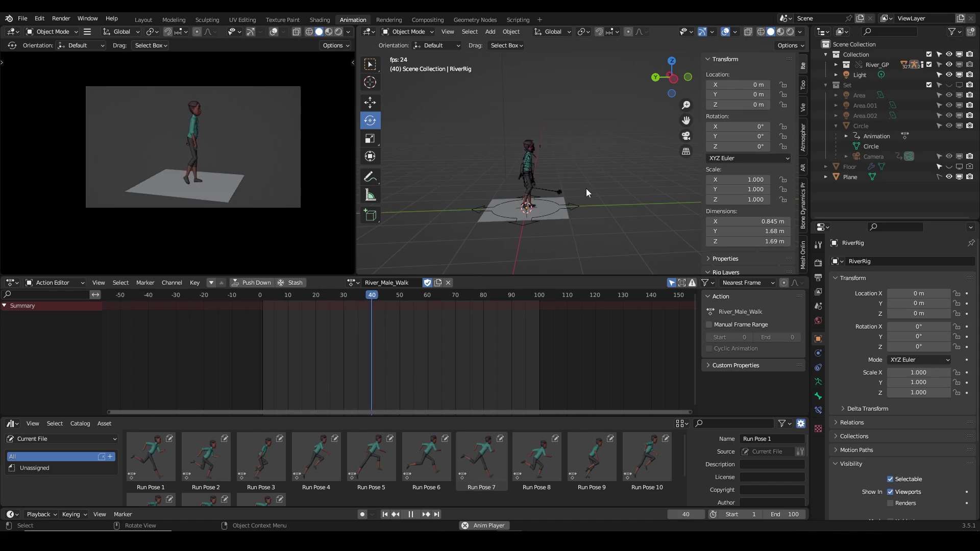
{"action": "key", "text": "space"}
Step: Put RiverRig back into Pose Mode and select its root control with the Move tool active
{"action": "left_click", "coordinate": [560, 210]}
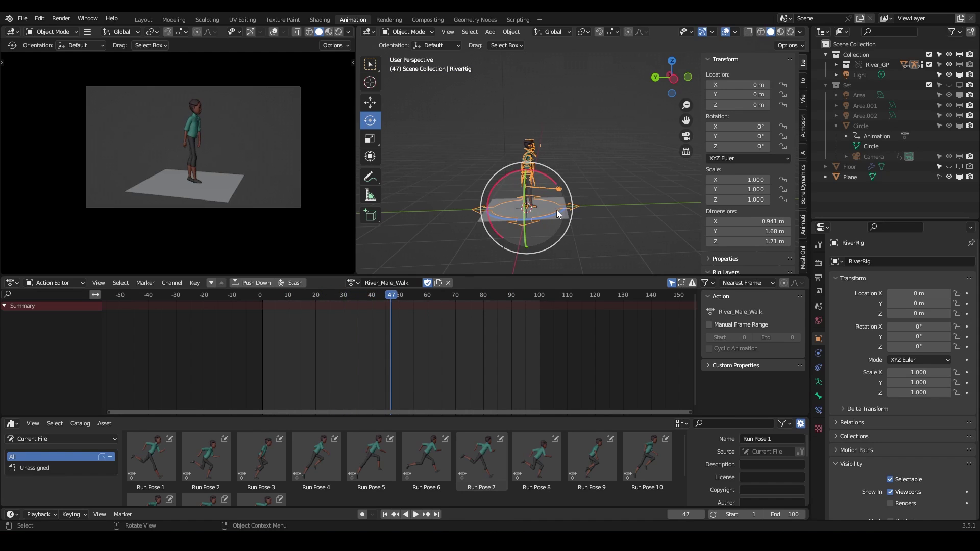
{"action": "left_click", "coordinate": [416, 32]}
{"action": "left_click", "coordinate": [414, 67]}
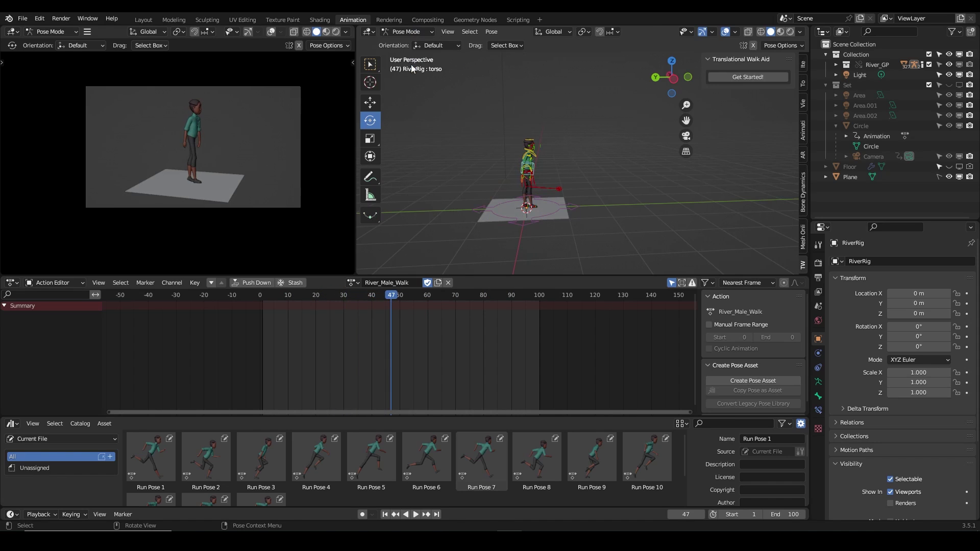
{"action": "left_click", "coordinate": [572, 209]}
{"action": "key", "text": "shift+space"}
{"action": "key", "text": "g"}
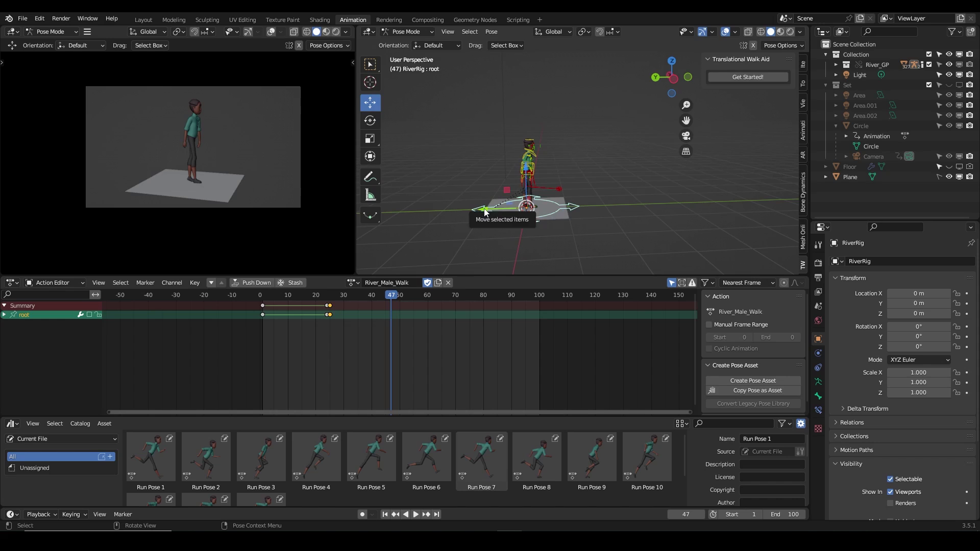
Step: Try to move the root control along the Y axis, off the plane in the character's facing direction
{"action": "left_click_drag", "start_coordinate": [486, 212], "coordinate": [597, 228]}
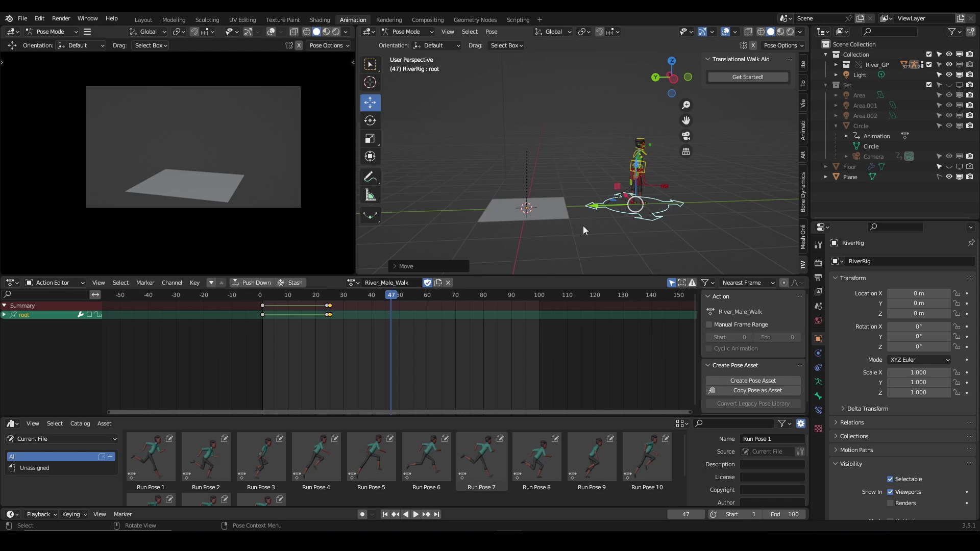
{"action": "scroll", "coordinate": [635, 202], "scroll_direction": "up", "scroll_amount": 4}
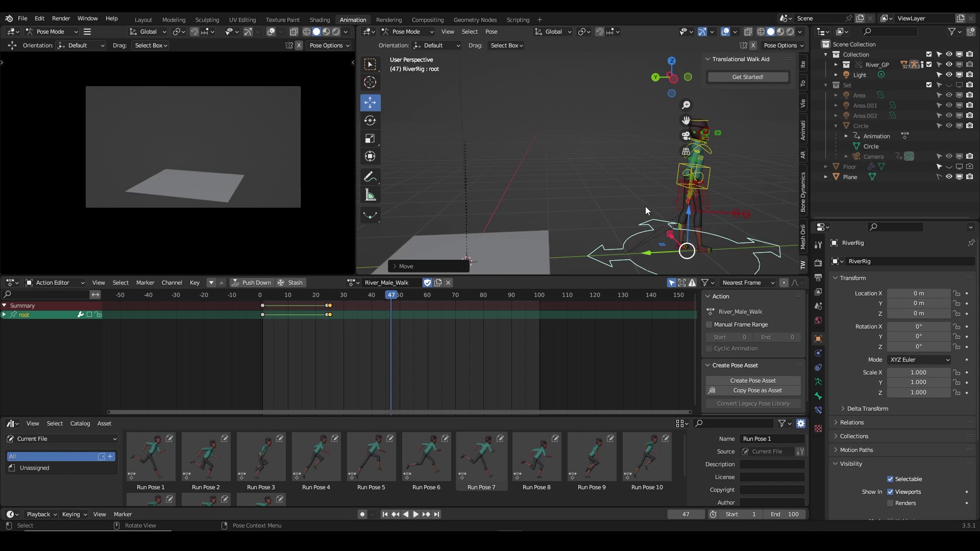
{"action": "middle_click_drag", "start_coordinate": [670, 228], "coordinate": [557, 200], "text": "shift"}
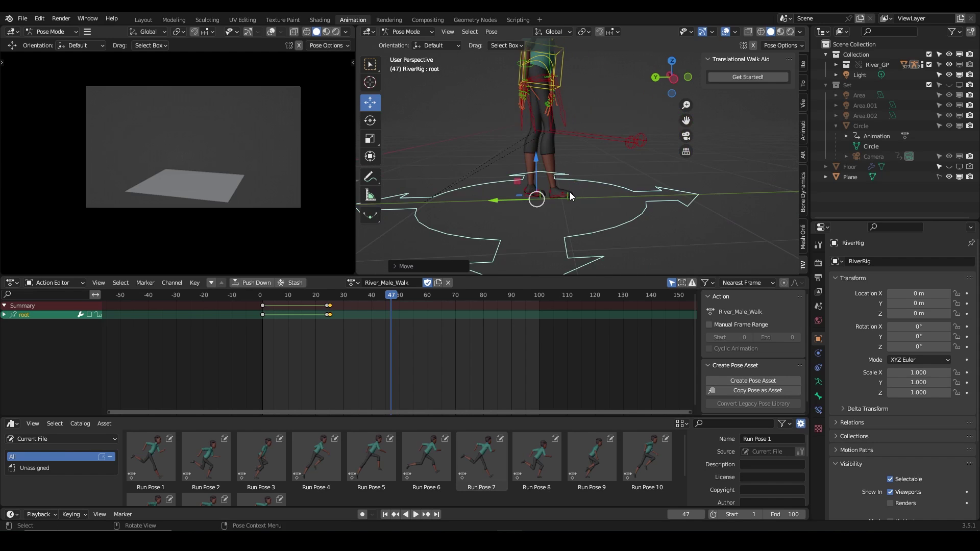
{"action": "scroll", "coordinate": [556, 200], "scroll_direction": "up", "scroll_amount": 3}
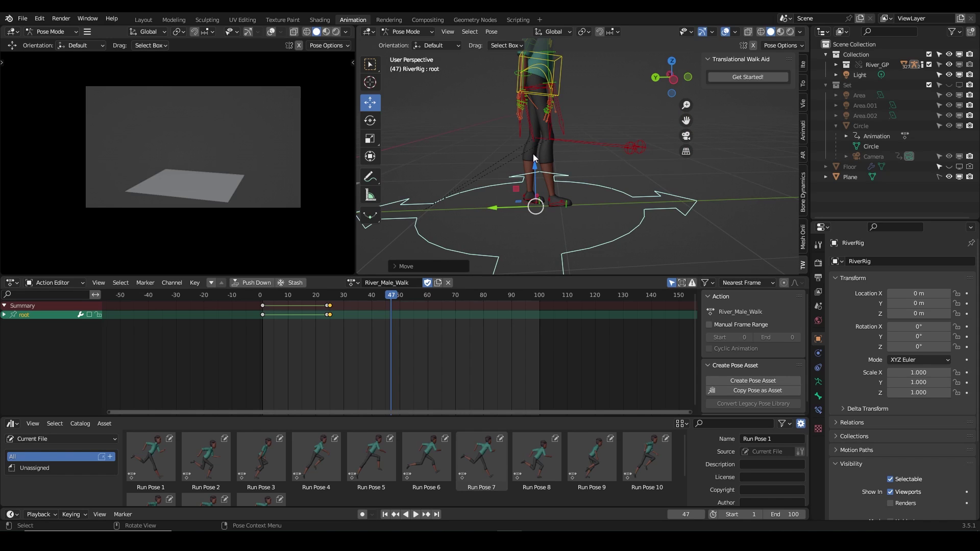
{"action": "scroll", "coordinate": [534, 158], "scroll_direction": "down", "scroll_amount": 6}
{"action": "middle_click_drag", "start_coordinate": [534, 158], "coordinate": [573, 199], "text": "shift"}
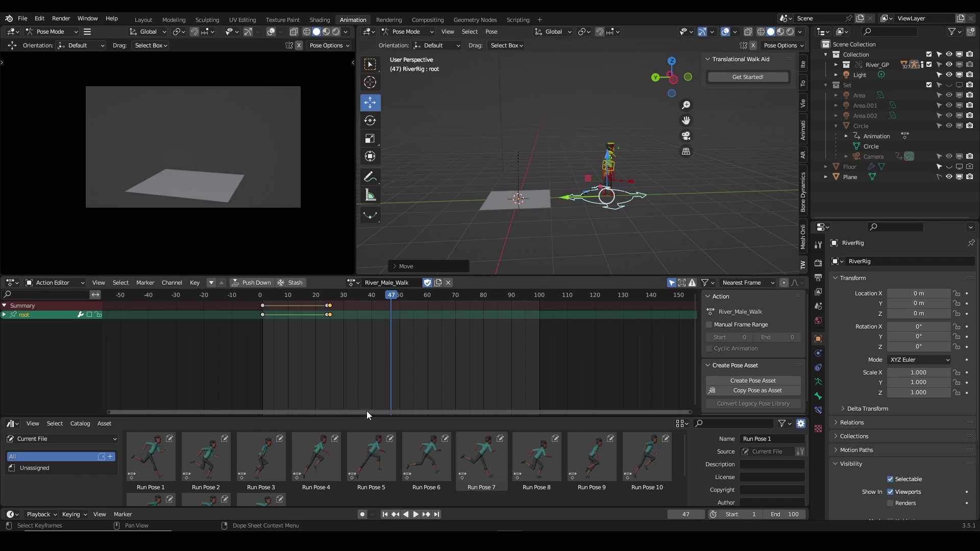
Step: Scrub to frame 15, and undo both the frame change and the root control's move
{"action": "left_click_drag", "start_coordinate": [361, 296], "coordinate": [302, 300]}
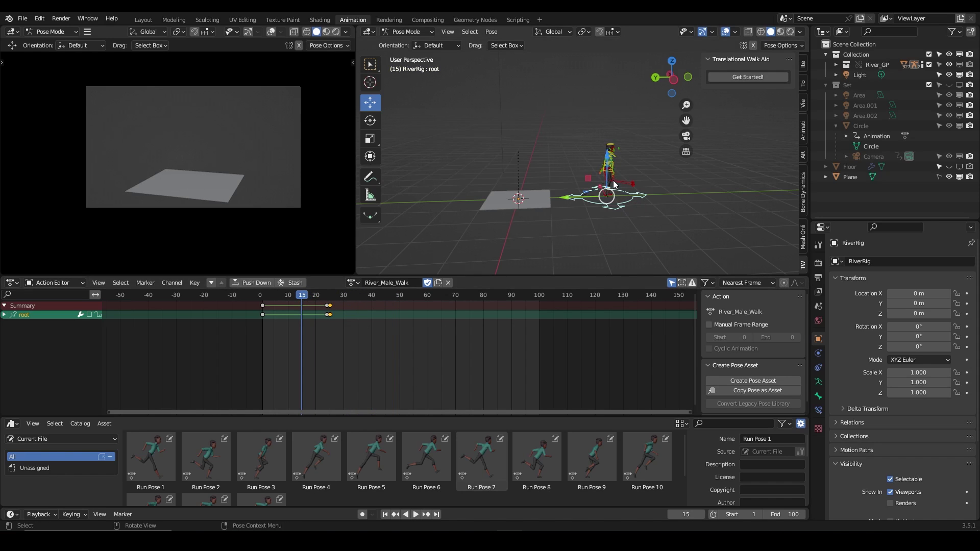
{"action": "key", "text": "ctrl+z"}
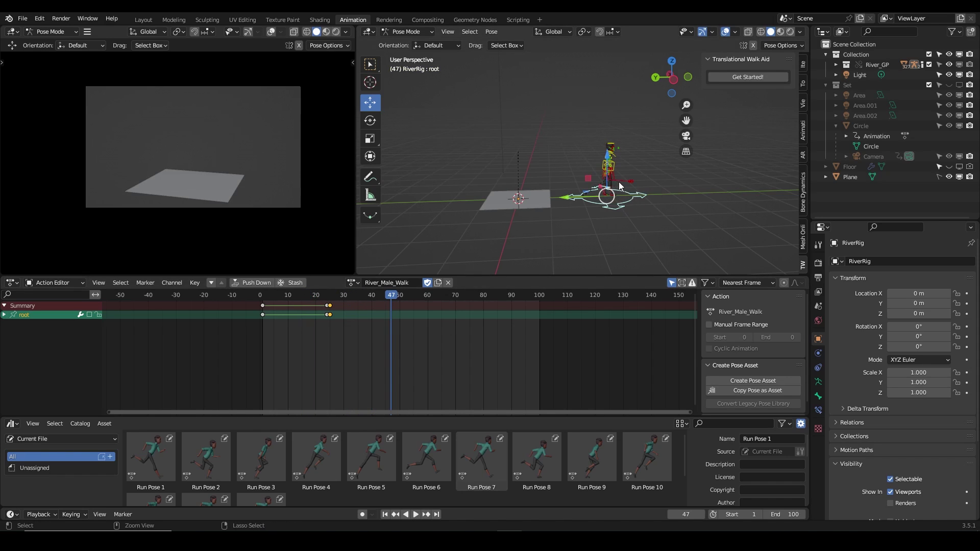
{"action": "key", "text": "ctrl+z"}
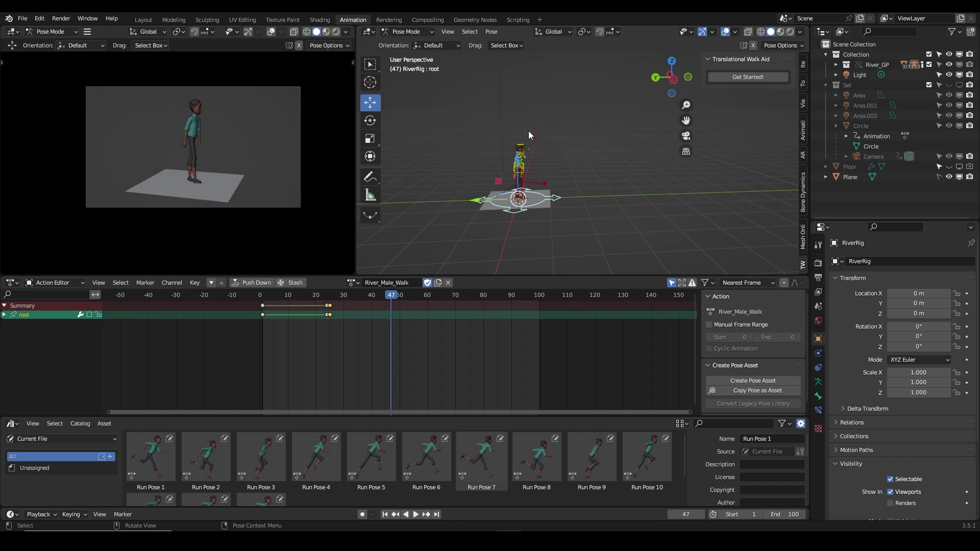
Step: Return the animation to its first frame
{"action": "middle_click_drag", "start_coordinate": [549, 159], "coordinate": [543, 182]}
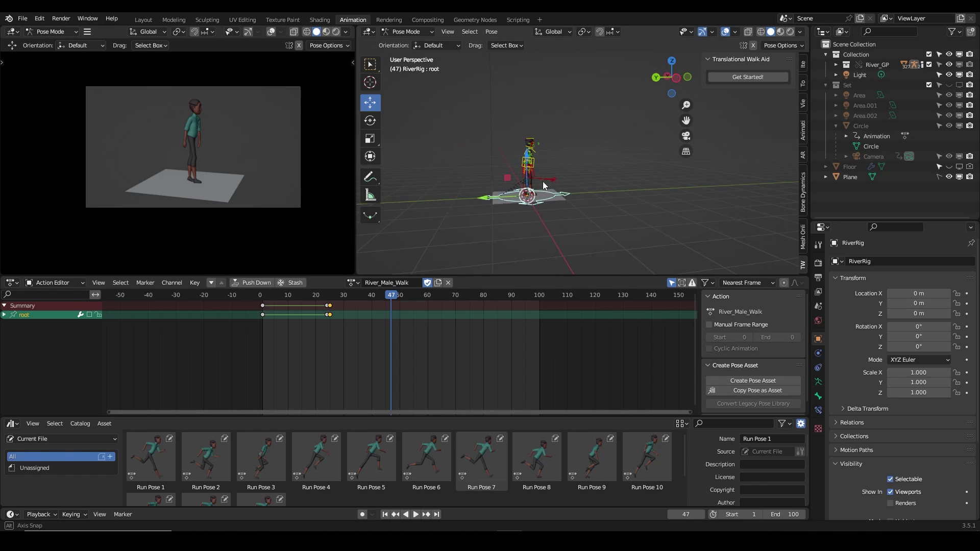
{"action": "left_click", "coordinate": [385, 515]}
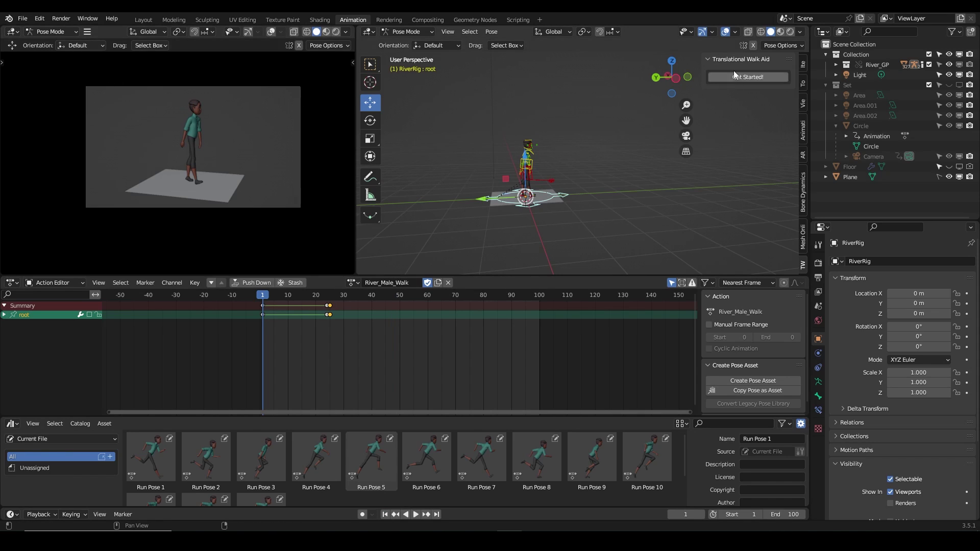
Step: Open the add-on preferences, browse up to the scenes folder in the add-on installer, and cancel the installer
{"action": "left_click", "coordinate": [39, 19]}
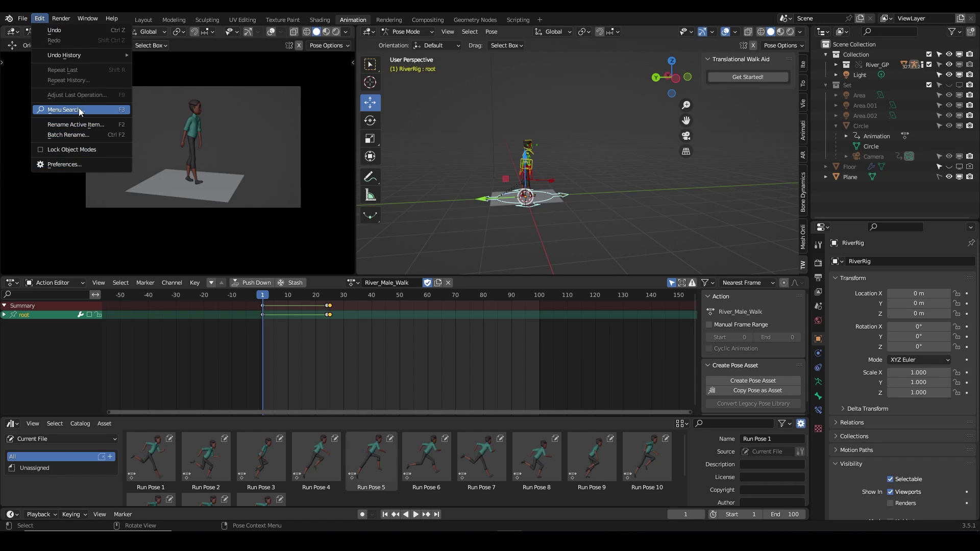
{"action": "left_click", "coordinate": [70, 162]}
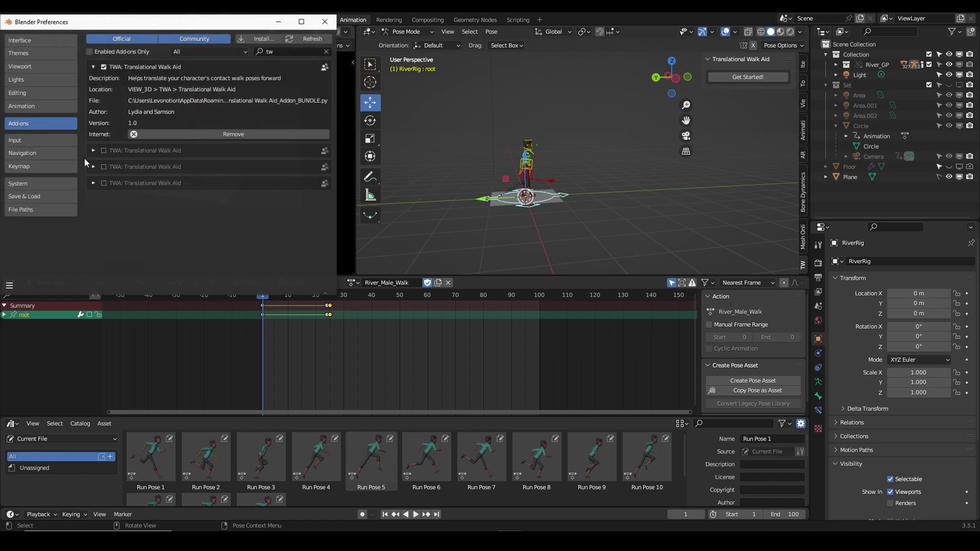
{"action": "left_click", "coordinate": [263, 39]}
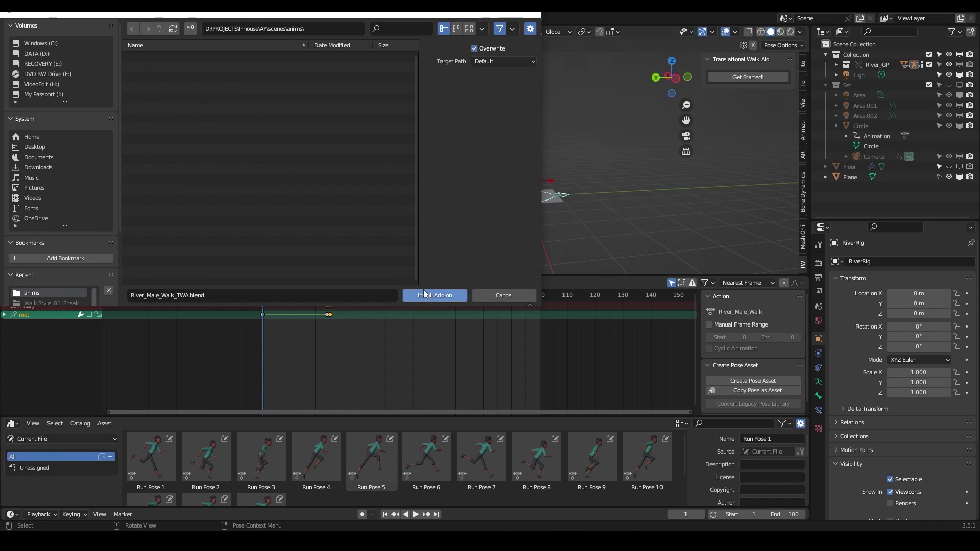
{"action": "left_click", "coordinate": [160, 29]}
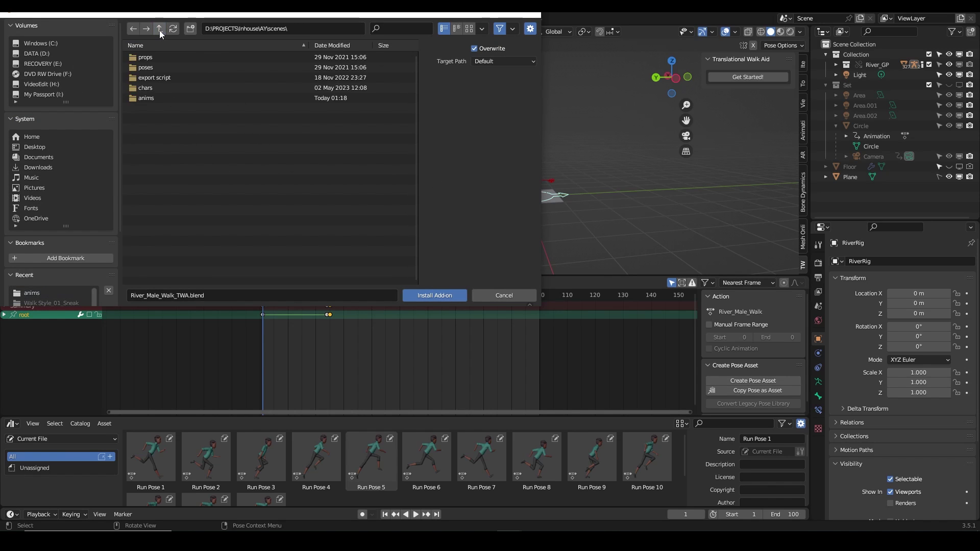
{"action": "left_click", "coordinate": [531, 14]}
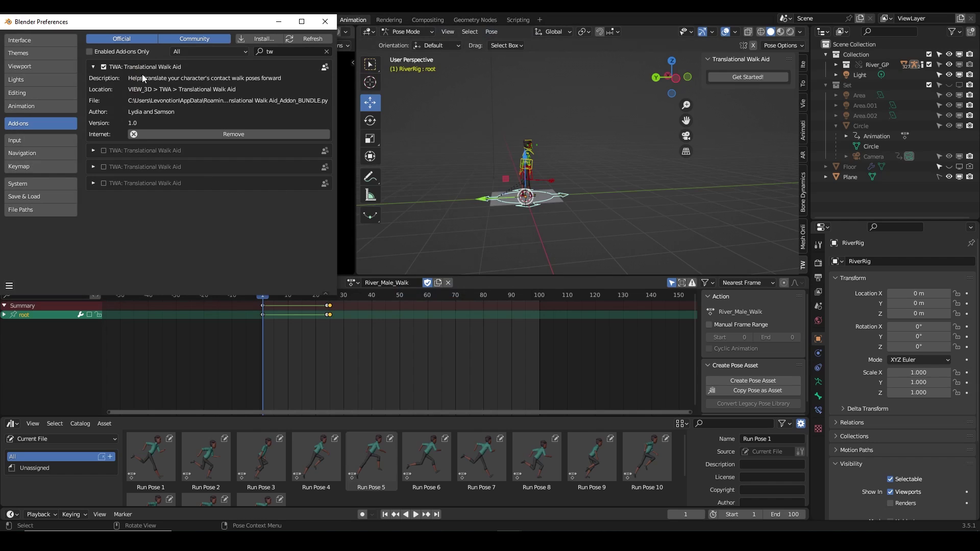
Step: Collapse the Translational Walk Aid details, close the preferences, and make the 3D viewport taller with the character in closer view
{"action": "left_click", "coordinate": [93, 67]}
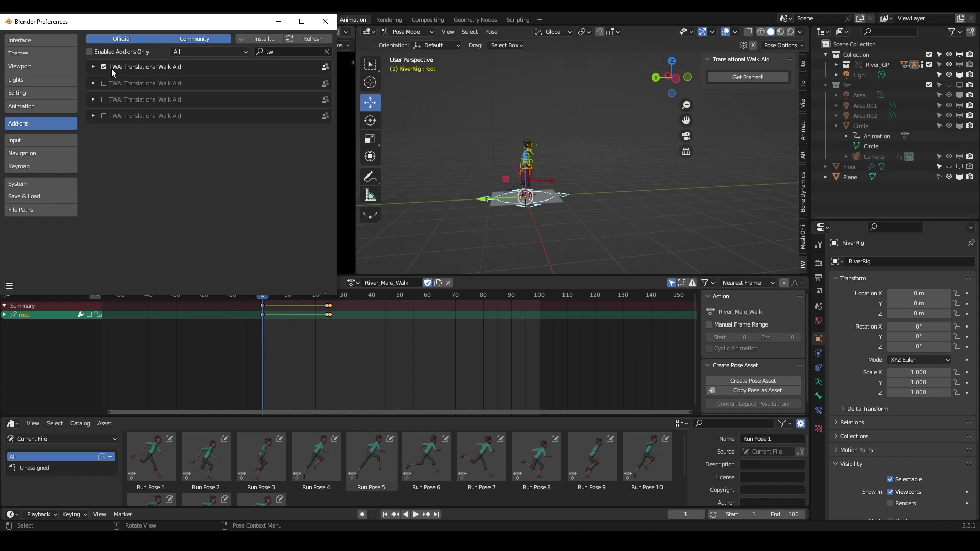
{"action": "left_click", "coordinate": [325, 21]}
{"action": "middle_click_drag", "start_coordinate": [542, 226], "coordinate": [564, 200], "text": "ctrl"}
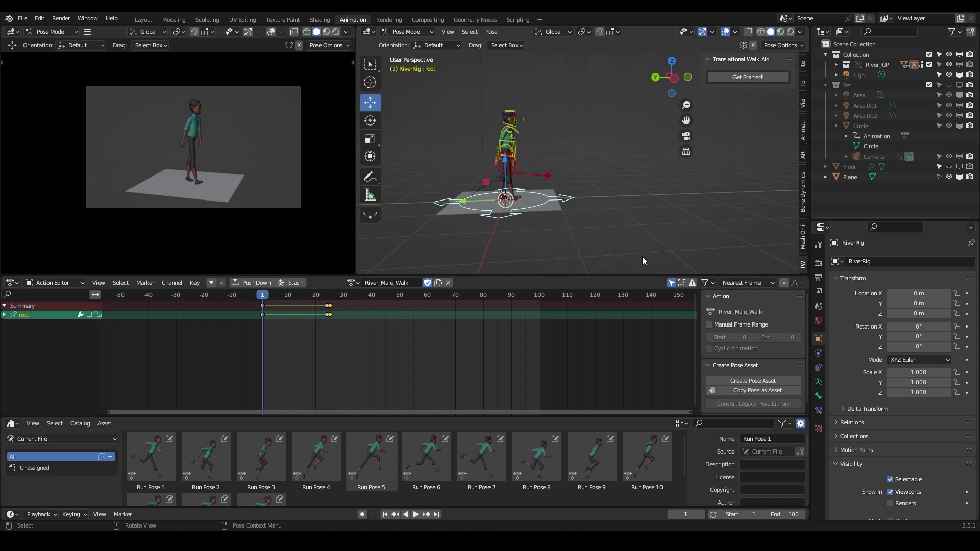
{"action": "left_click_drag", "start_coordinate": [638, 276], "coordinate": [643, 294]}
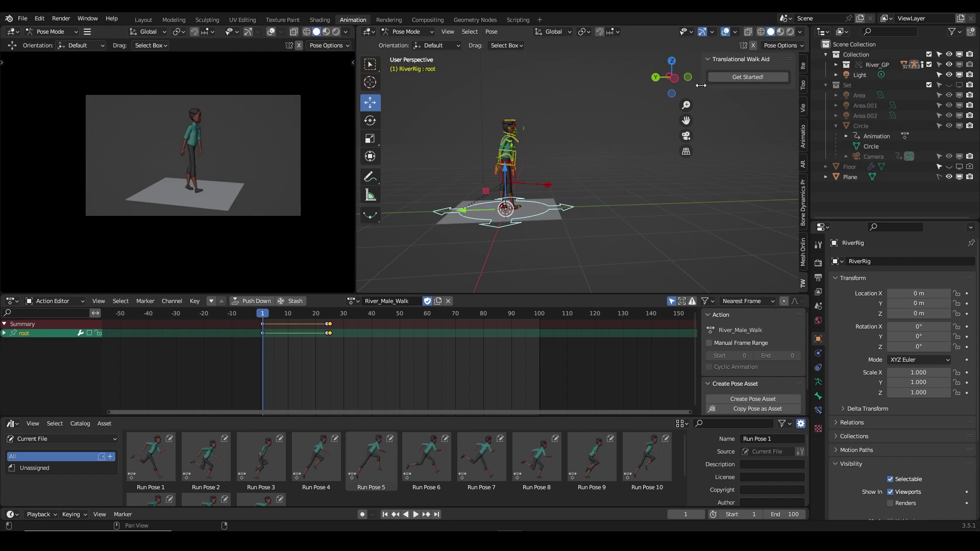
Step: Start the Translational Walk Aid, widen its settings area, and use Rigify as the rig type
{"action": "left_click", "coordinate": [744, 78]}
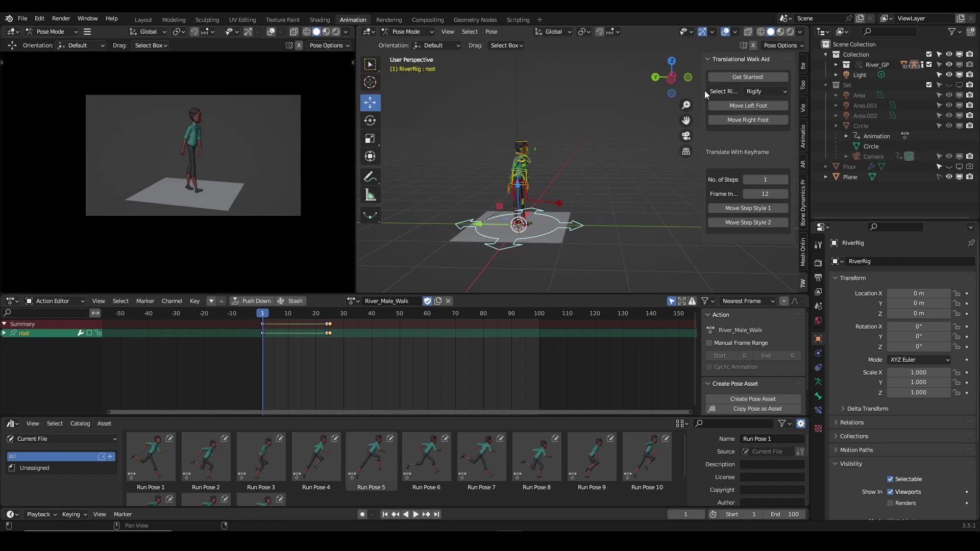
{"action": "left_click_drag", "start_coordinate": [705, 90], "coordinate": [658, 90]}
{"action": "left_click", "coordinate": [786, 91]}
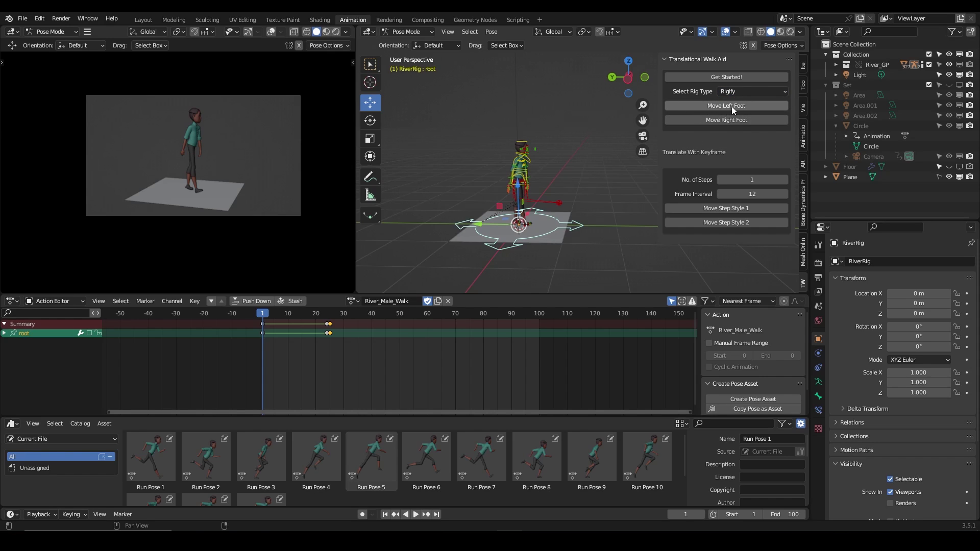
Step: Examine the character's feet and their contact with the plane up close at frame 1
{"action": "left_click", "coordinate": [731, 106]}
{"action": "middle_click_drag", "start_coordinate": [560, 216], "coordinate": [520, 205], "text": "shift"}
{"action": "scroll", "coordinate": [550, 200], "scroll_direction": "up", "scroll_amount": 5}
{"action": "scroll", "coordinate": [563, 199], "scroll_direction": "down", "scroll_amount": 3}
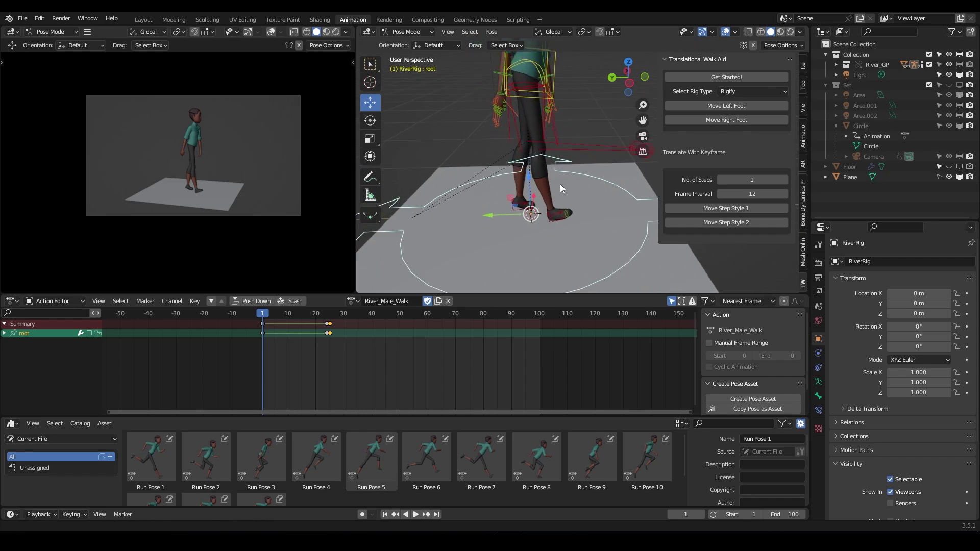
{"action": "scroll", "coordinate": [560, 184], "scroll_direction": "up", "scroll_amount": 5}
{"action": "scroll", "coordinate": [546, 188], "scroll_direction": "down", "scroll_amount": 3}
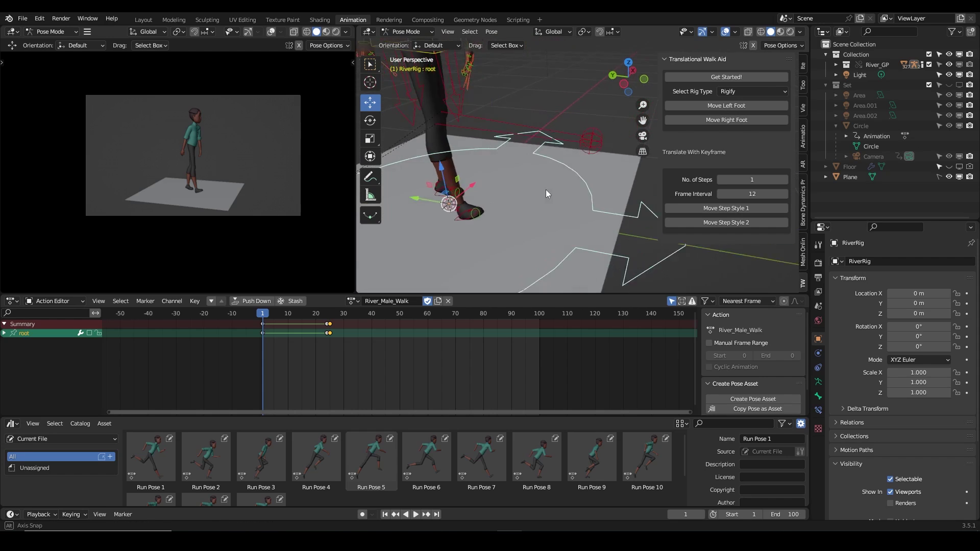
{"action": "scroll", "coordinate": [560, 189], "scroll_direction": "up", "scroll_amount": 4}
{"action": "middle_click_drag", "start_coordinate": [518, 173], "coordinate": [547, 194]}
{"action": "scroll", "coordinate": [536, 194], "scroll_direction": "down", "scroll_amount": 3}
{"action": "scroll", "coordinate": [548, 190], "scroll_direction": "down", "scroll_amount": 3}
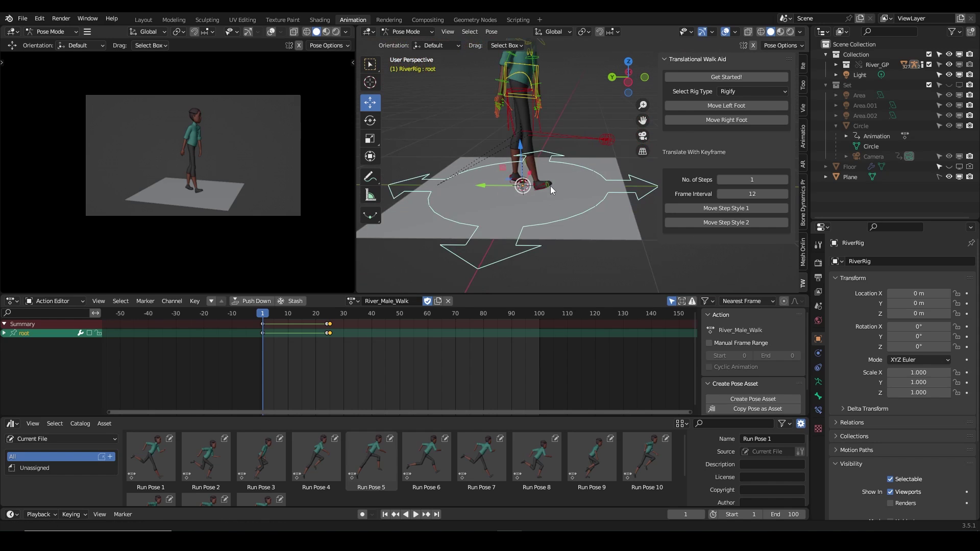
{"action": "scroll", "coordinate": [541, 199], "scroll_direction": "up", "scroll_amount": 2}
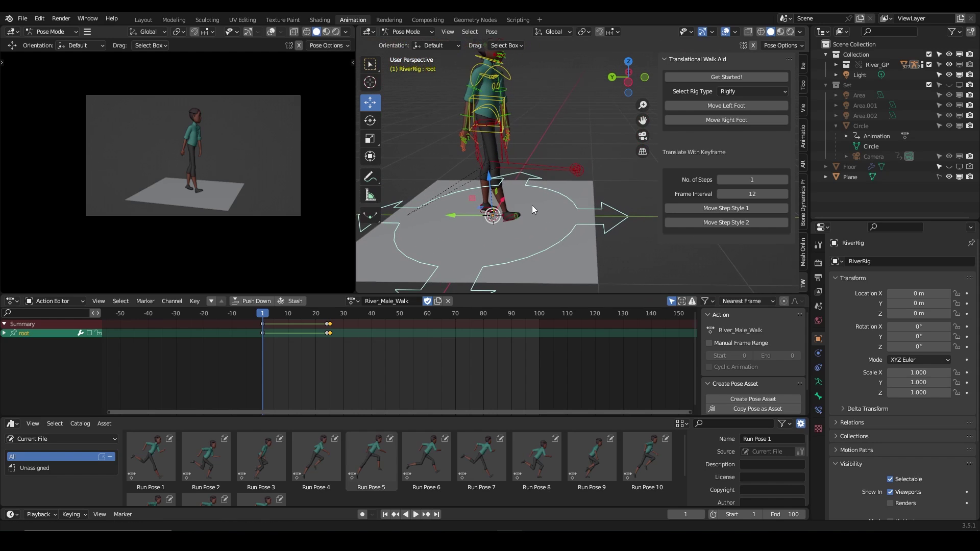
Step: Try moving the left and right feet alternately with the walk aid, and discard these moves by scrubbing and returning to frame 1
{"action": "left_click", "coordinate": [729, 105]}
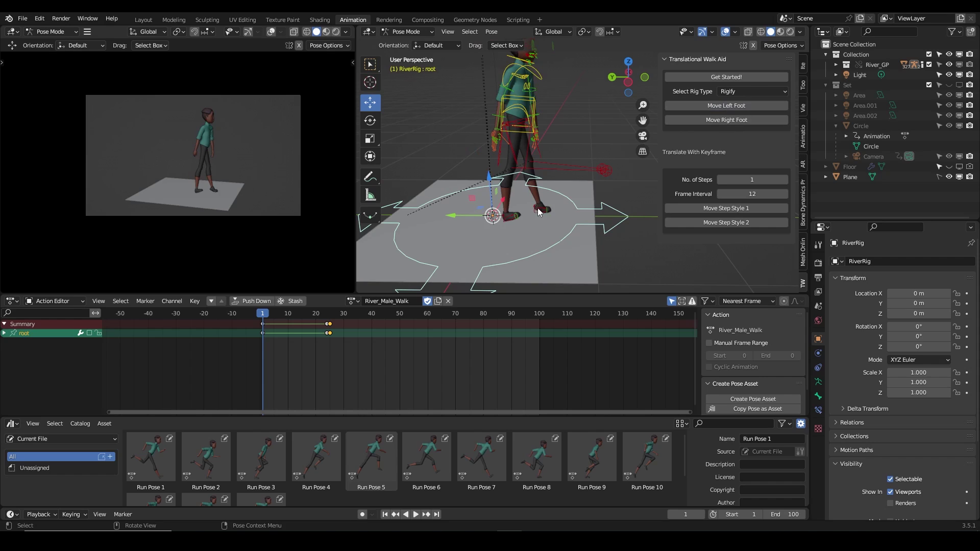
{"action": "left_click", "coordinate": [726, 105]}
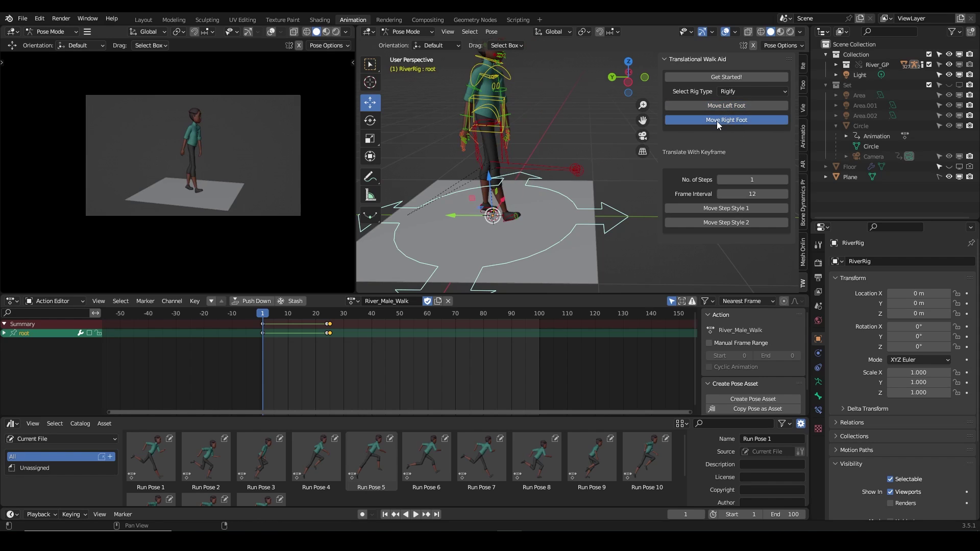
{"action": "left_click", "coordinate": [717, 121]}
{"action": "left_click", "coordinate": [723, 105]}
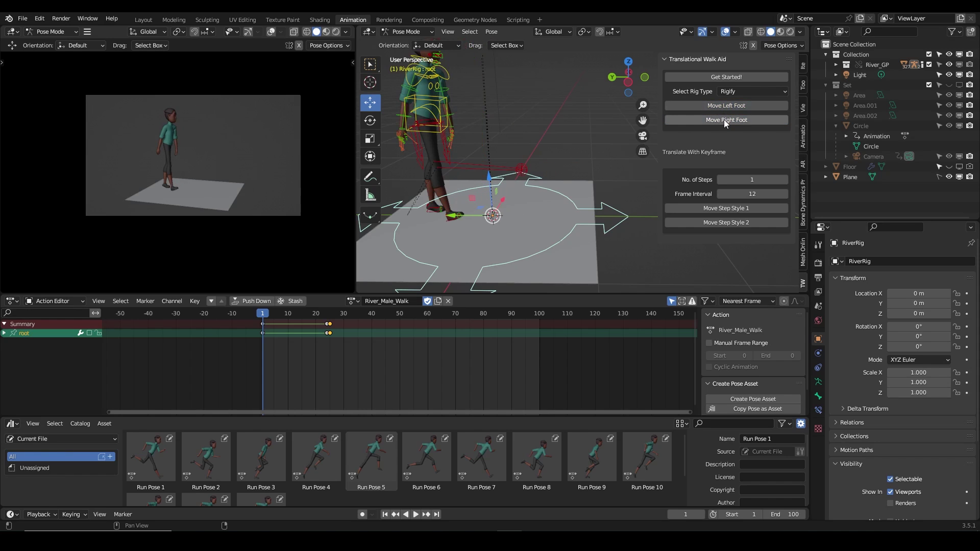
{"action": "left_click", "coordinate": [724, 120]}
{"action": "left_click", "coordinate": [727, 107]}
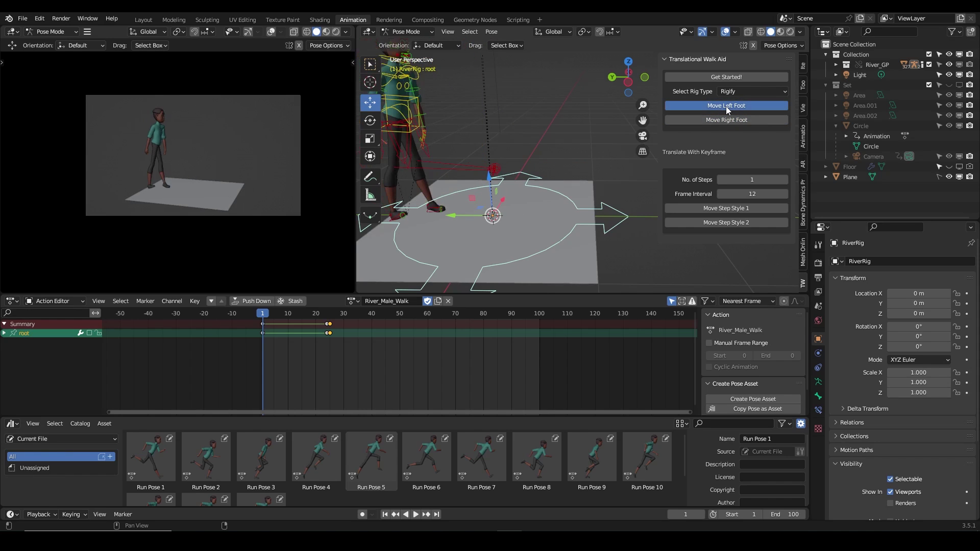
{"action": "left_click", "coordinate": [725, 121]}
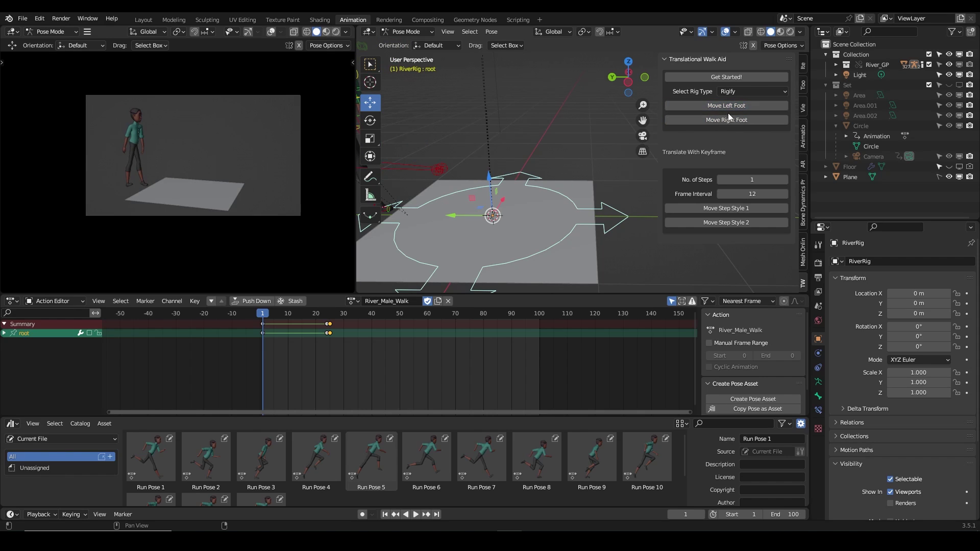
{"action": "left_click", "coordinate": [727, 121]}
{"action": "left_click", "coordinate": [733, 106]}
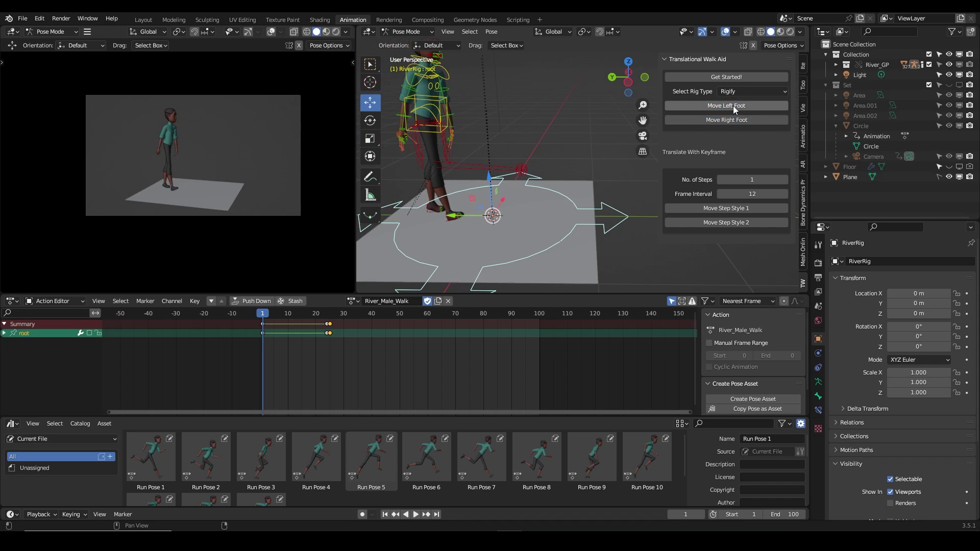
{"action": "left_click", "coordinate": [738, 120]}
{"action": "left_click", "coordinate": [737, 105]}
{"action": "left_click", "coordinate": [740, 122]}
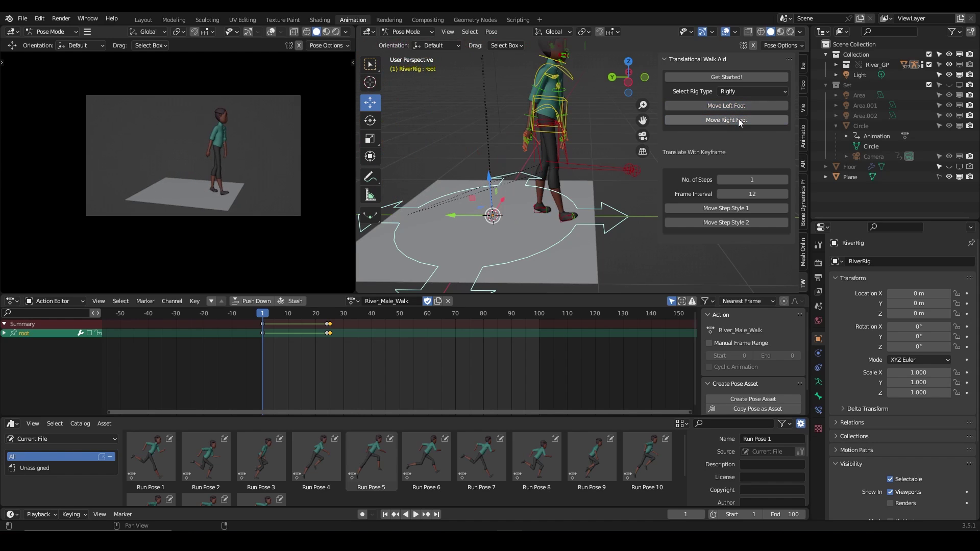
{"action": "left_click", "coordinate": [738, 107]}
{"action": "left_click", "coordinate": [734, 120]}
{"action": "left_click", "coordinate": [734, 107]}
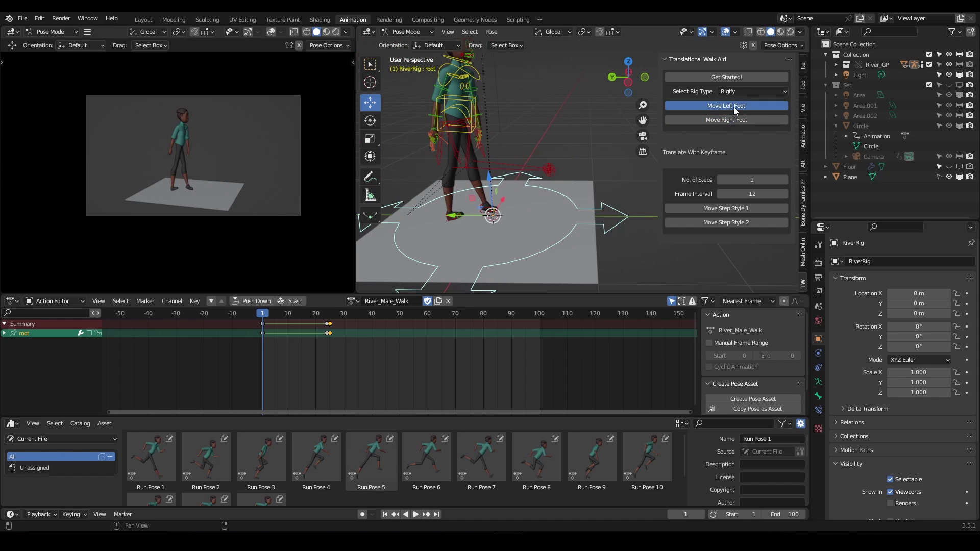
{"action": "left_click", "coordinate": [734, 118]}
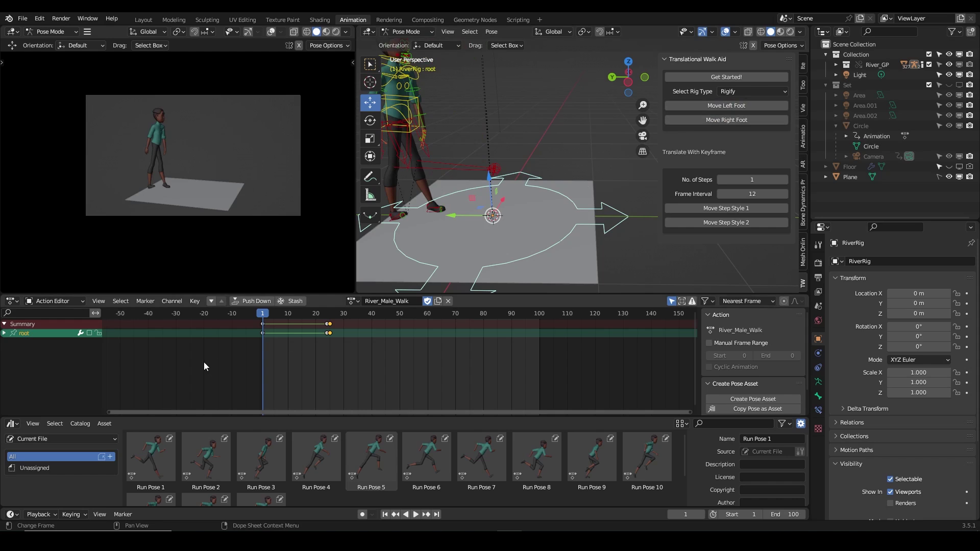
{"action": "left_click_drag", "start_coordinate": [263, 313], "coordinate": [268, 314]}
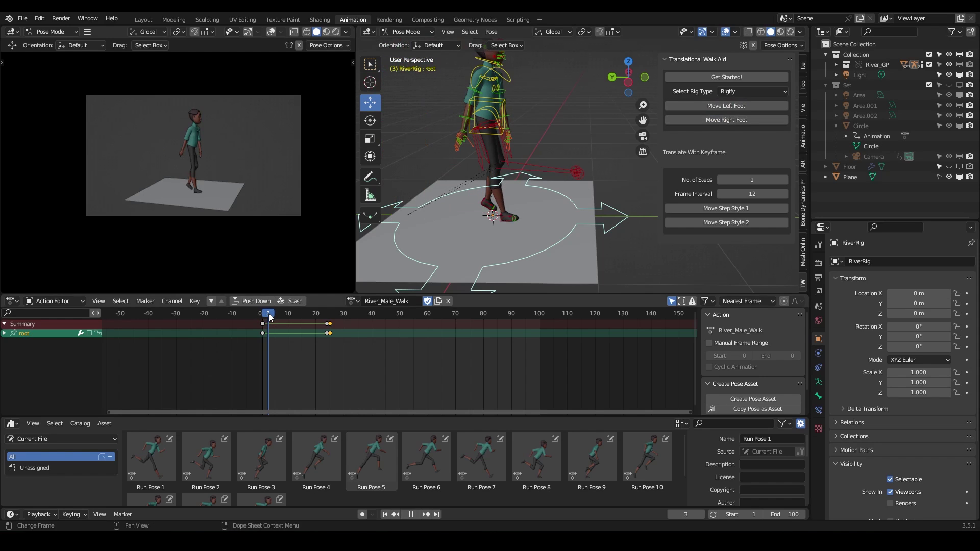
{"action": "left_click", "coordinate": [385, 515]}
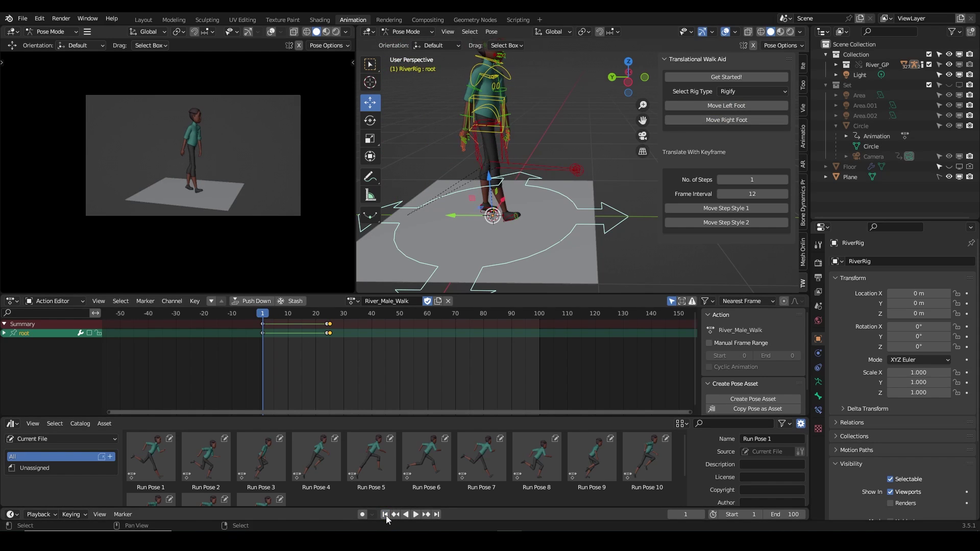
Step: Set the walk aid's number of steps to 4 for the translation with keyframes
{"action": "mouse_move", "coordinate": [630, 170]}
{"action": "middle_mouse_down"}
{"action": "mouse_move", "coordinate": [566, 170]}
{"action": "mouse_move", "coordinate": [639, 163]}
{"action": "middle_mouse_up"}
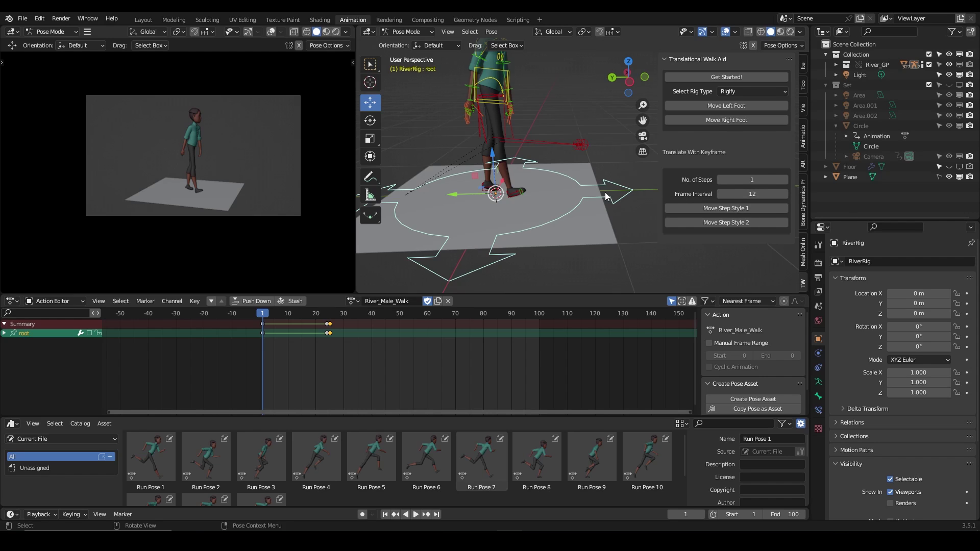
{"action": "left_click", "coordinate": [747, 180]}
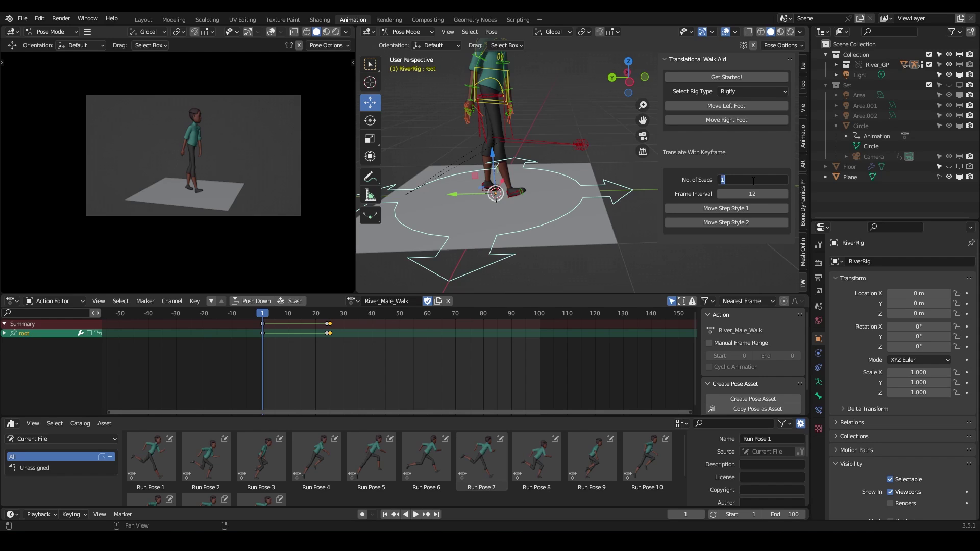
{"action": "type", "text": "4"}
{"action": "key", "text": "Return"}
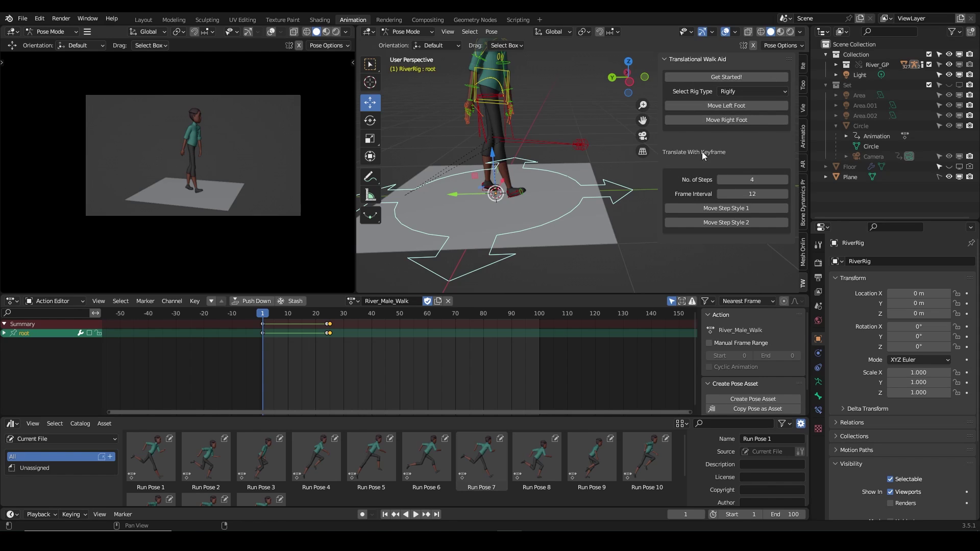
Step: Inspect the keyframes of the right and left foot IK controls, and play the walk animation through to check its timing
{"action": "middle_click_drag", "start_coordinate": [508, 189], "coordinate": [507, 219]}
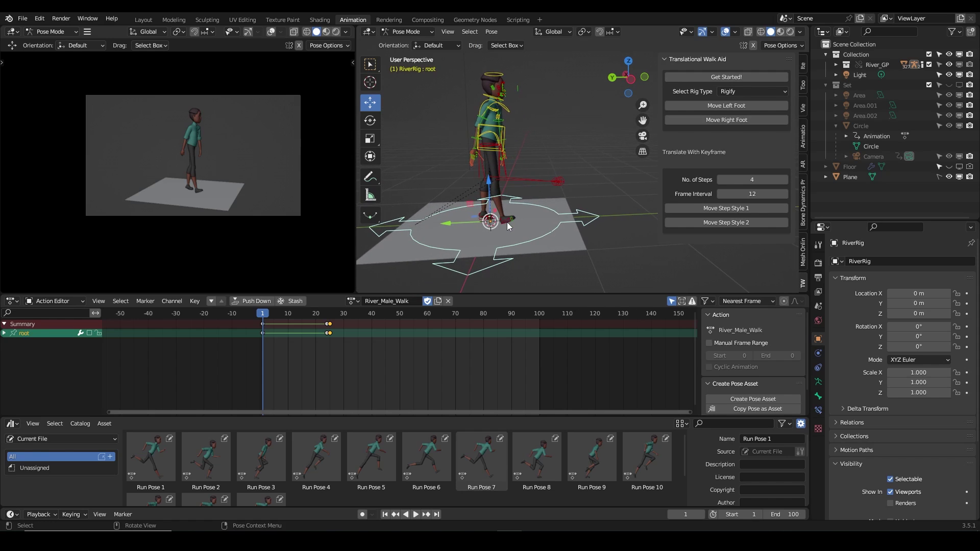
{"action": "left_click", "coordinate": [507, 223]}
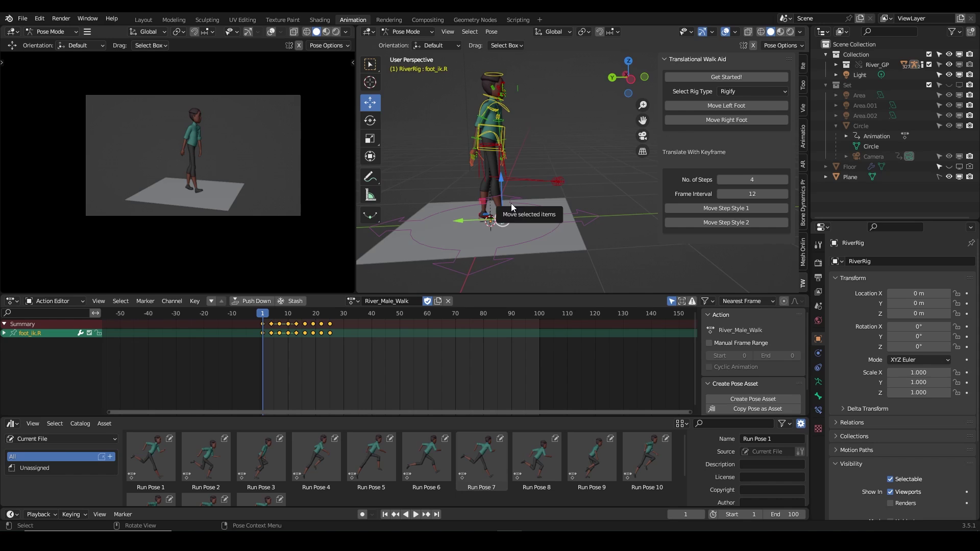
{"action": "middle_click_drag", "start_coordinate": [511, 203], "coordinate": [560, 192]}
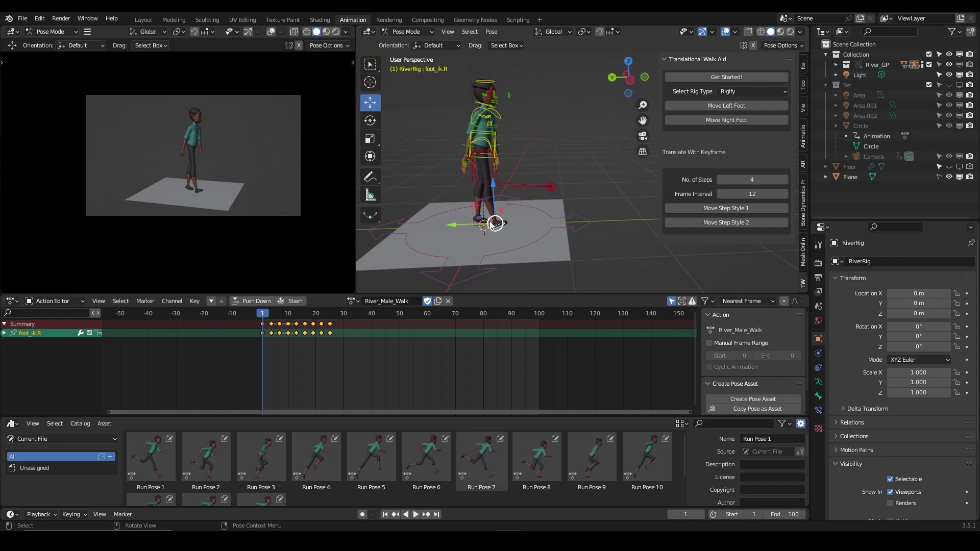
{"action": "left_click", "coordinate": [473, 226]}
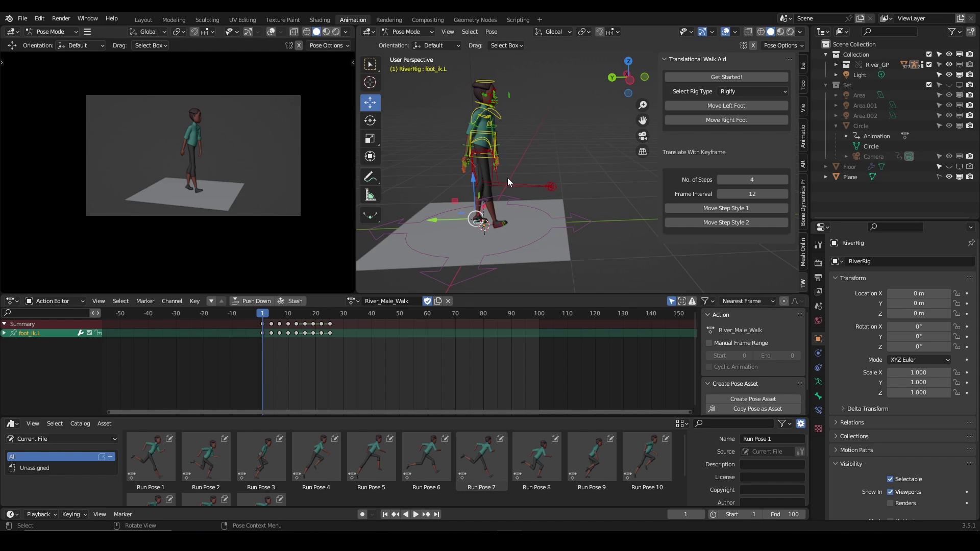
{"action": "key", "text": "space"}
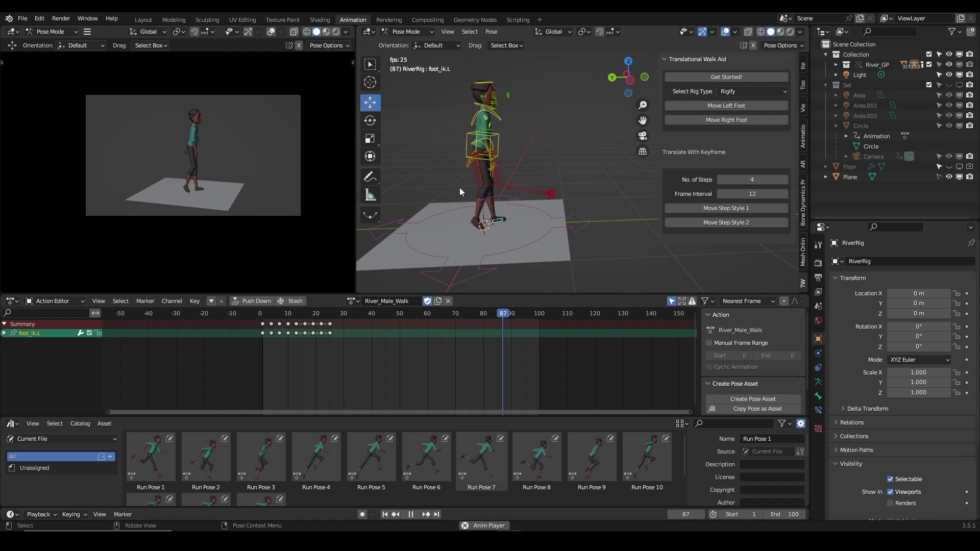
{"action": "key", "text": "space"}
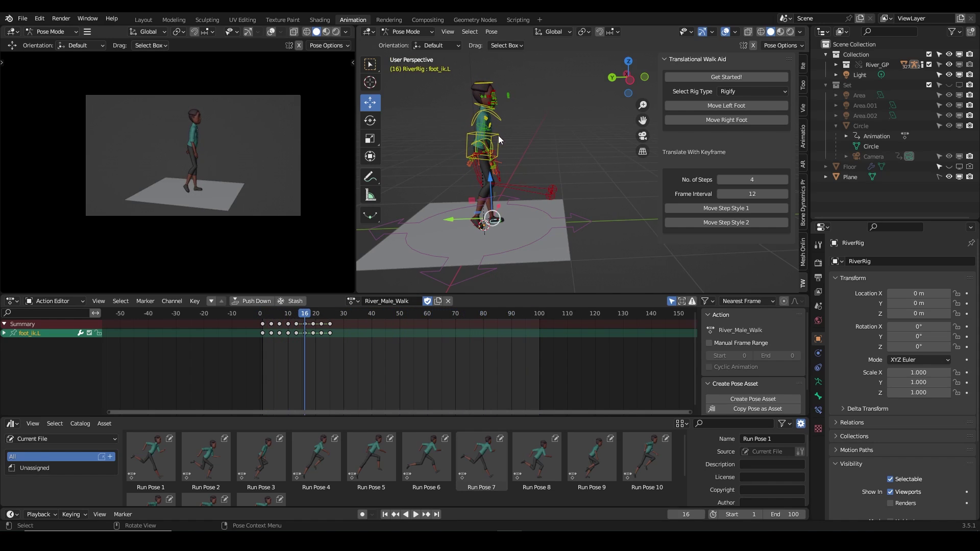
Step: Show the rig layers for arm IK and tweaks, right leg FK and tweaks, torso tweaks and secondary face controls
{"action": "left_click", "coordinate": [498, 135]}
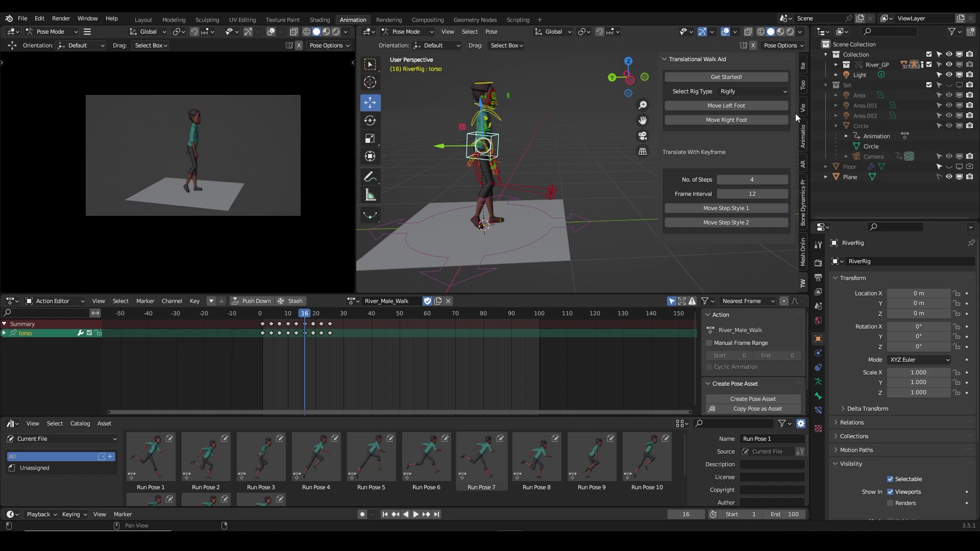
{"action": "left_click", "coordinate": [806, 65]}
{"action": "scroll", "coordinate": [753, 128], "scroll_direction": "down", "scroll_amount": 10}
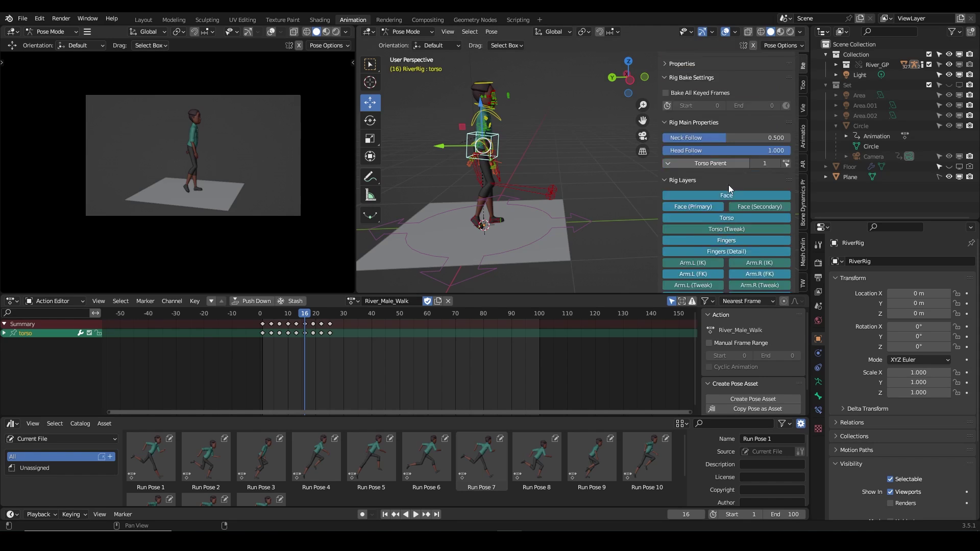
{"action": "left_click", "coordinate": [700, 165]}
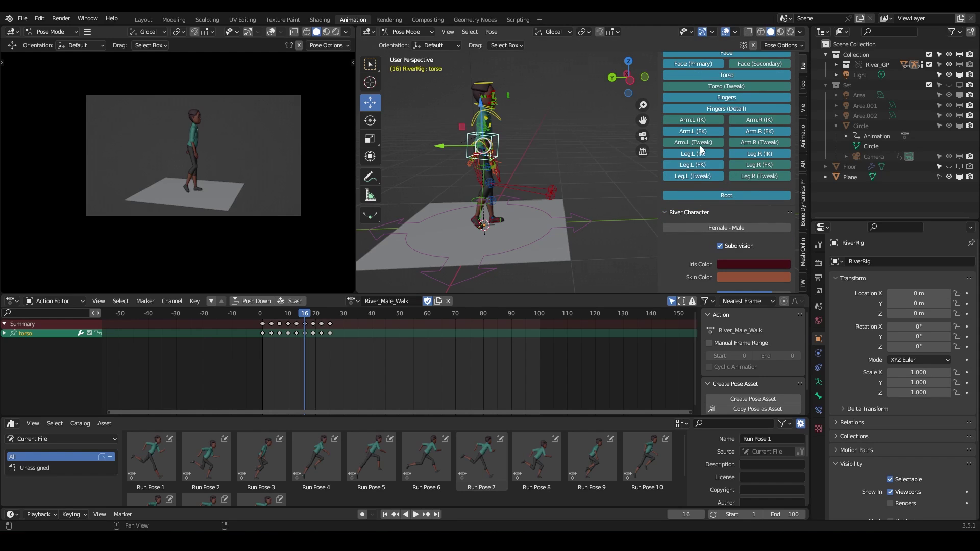
{"action": "left_click", "coordinate": [699, 121]}
{"action": "left_click", "coordinate": [746, 122]}
{"action": "left_click", "coordinate": [752, 142]}
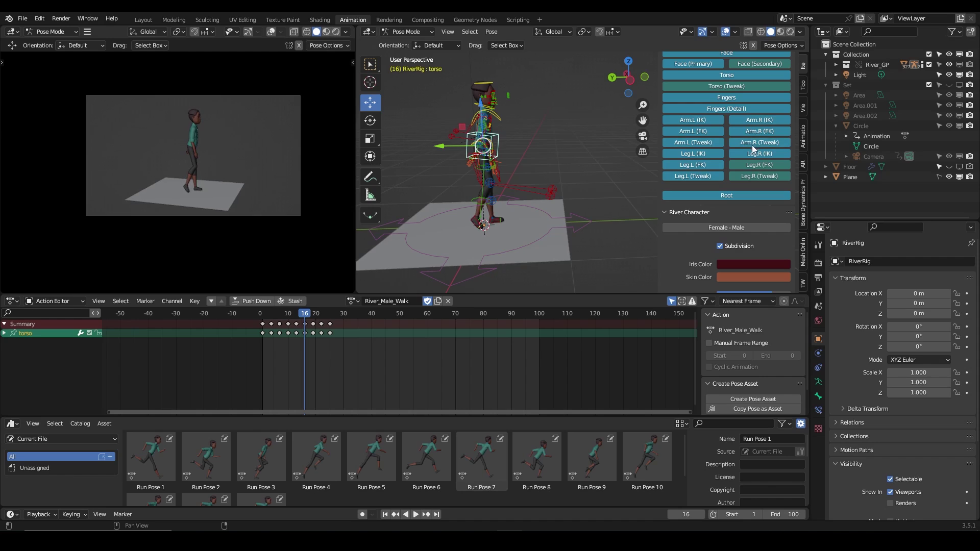
{"action": "left_click", "coordinate": [754, 176]}
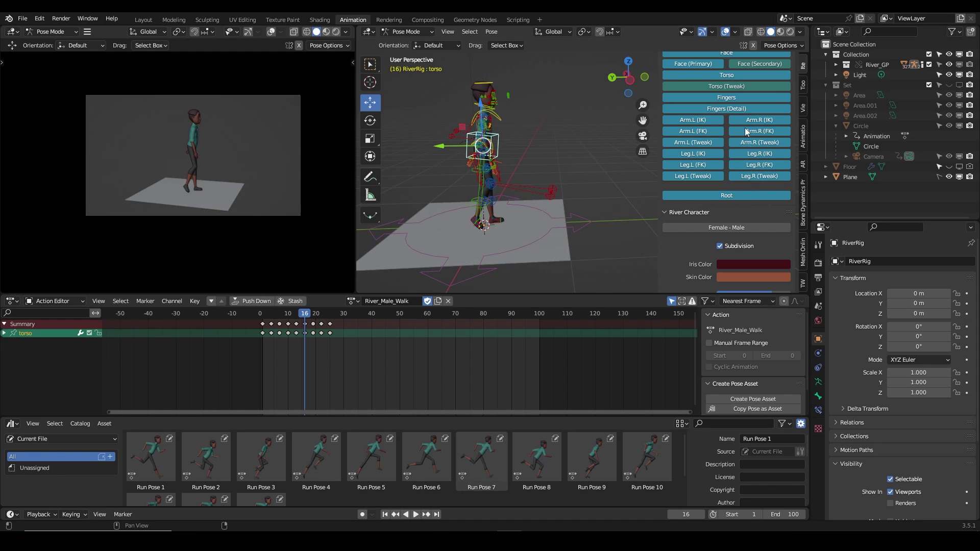
{"action": "scroll", "coordinate": [746, 128], "scroll_direction": "up", "scroll_amount": 1}
{"action": "left_click", "coordinate": [737, 105]}
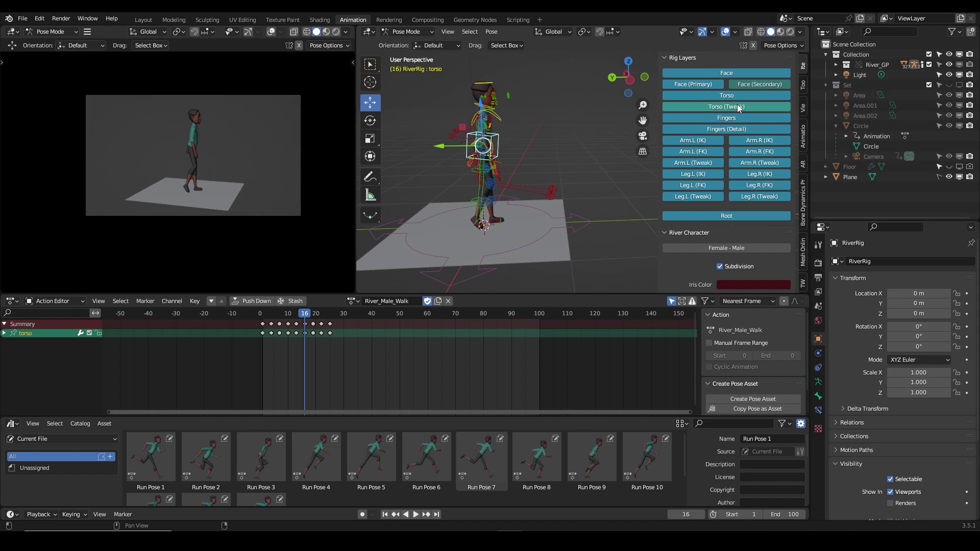
{"action": "left_click", "coordinate": [769, 84]}
Step: Select all of the rig's bones and switch the Action Editor area to the Graph Editor
{"action": "scroll", "coordinate": [597, 163], "scroll_direction": "down", "scroll_amount": 2}
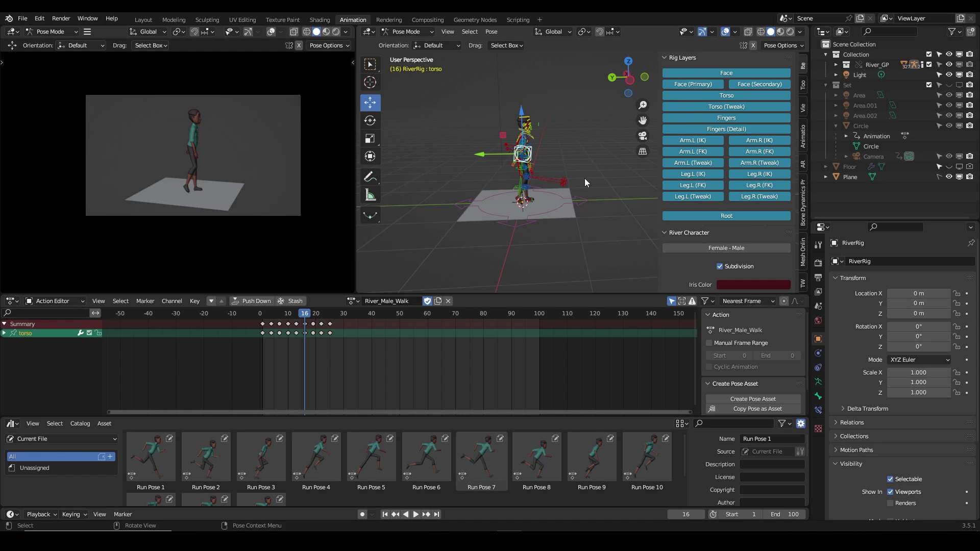
{"action": "key", "text": "a"}
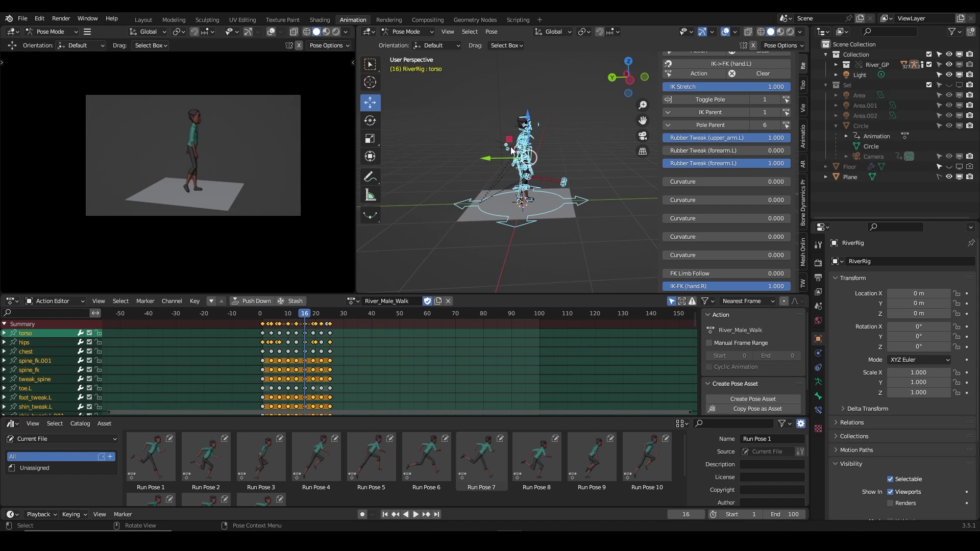
{"action": "left_click", "coordinate": [12, 302]}
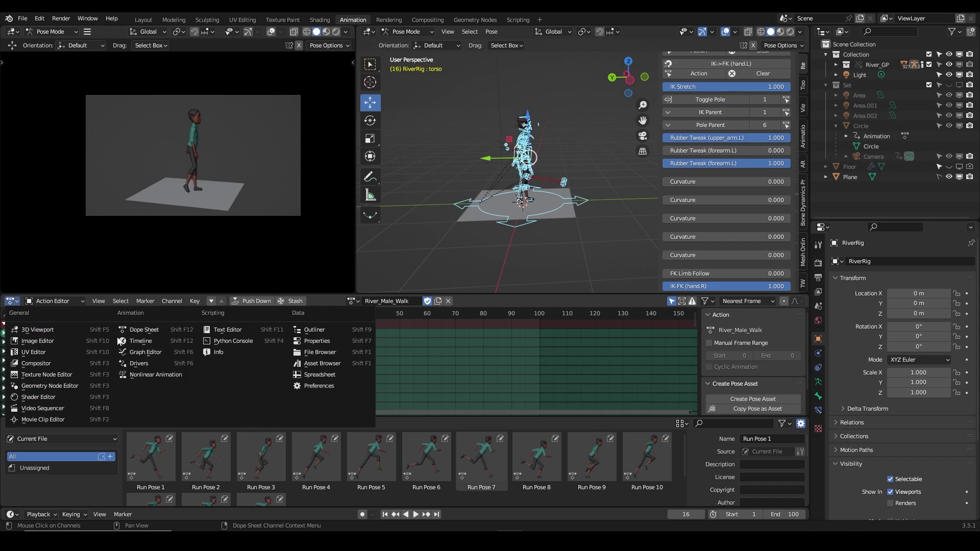
{"action": "left_click", "coordinate": [134, 351]}
{"action": "scroll", "coordinate": [317, 347], "scroll_direction": "down", "scroll_amount": 2}
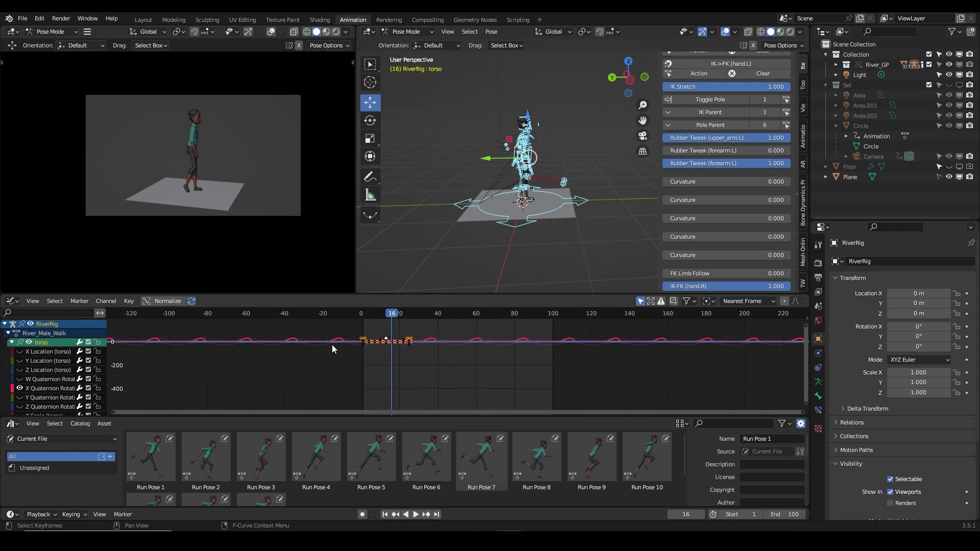
{"action": "scroll", "coordinate": [332, 345], "scroll_direction": "down", "scroll_amount": 2}
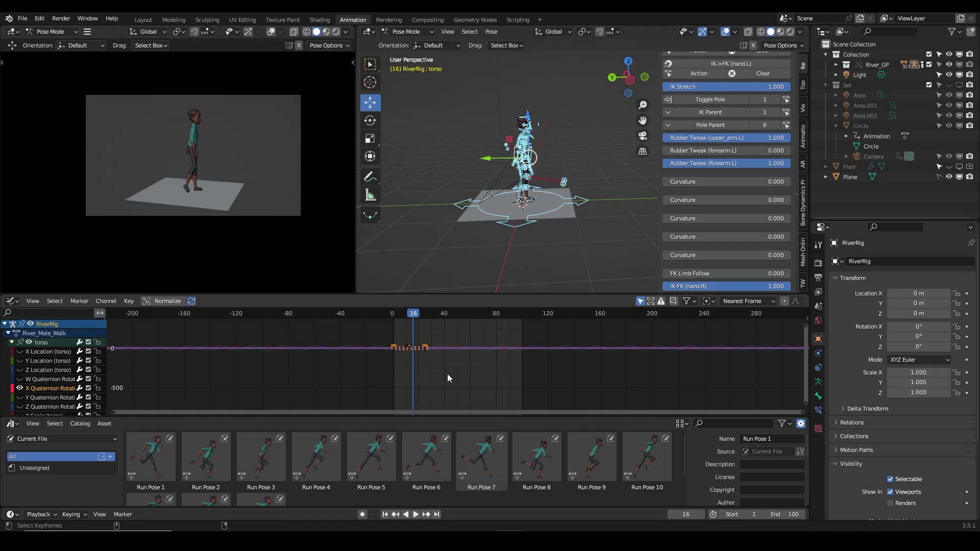
Step: Reveal all hidden F-curves of the selected bones and frame them to examine how the walk cycle repeats
{"action": "key", "text": "alt+h"}
{"action": "scroll", "coordinate": [56, 388], "scroll_direction": "down", "scroll_amount": 5}
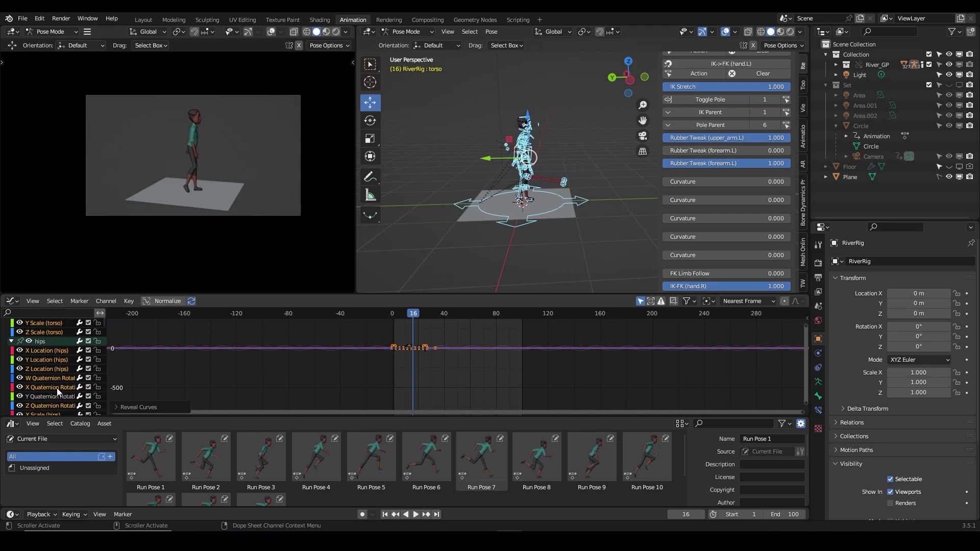
{"action": "scroll", "coordinate": [57, 388], "scroll_direction": "up", "scroll_amount": 5}
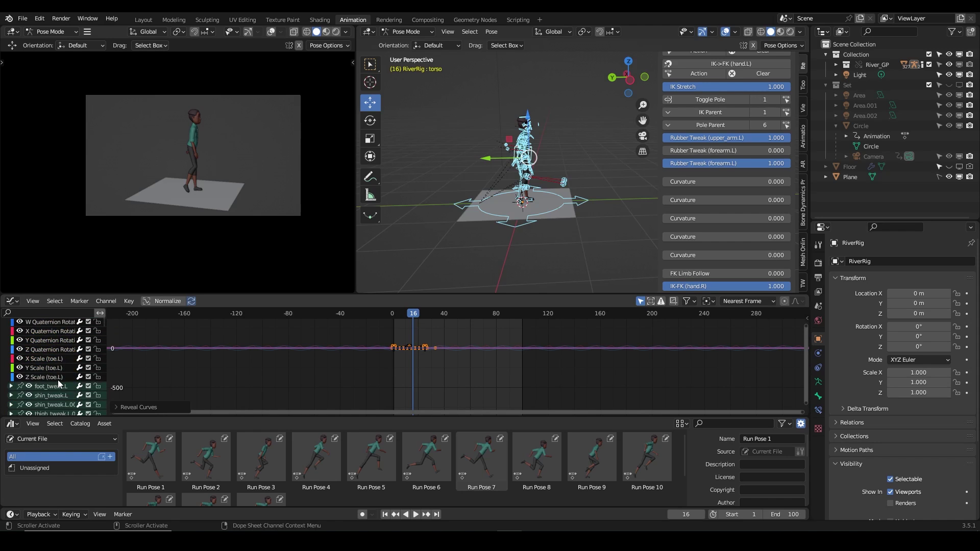
{"action": "left_click", "coordinate": [443, 352]}
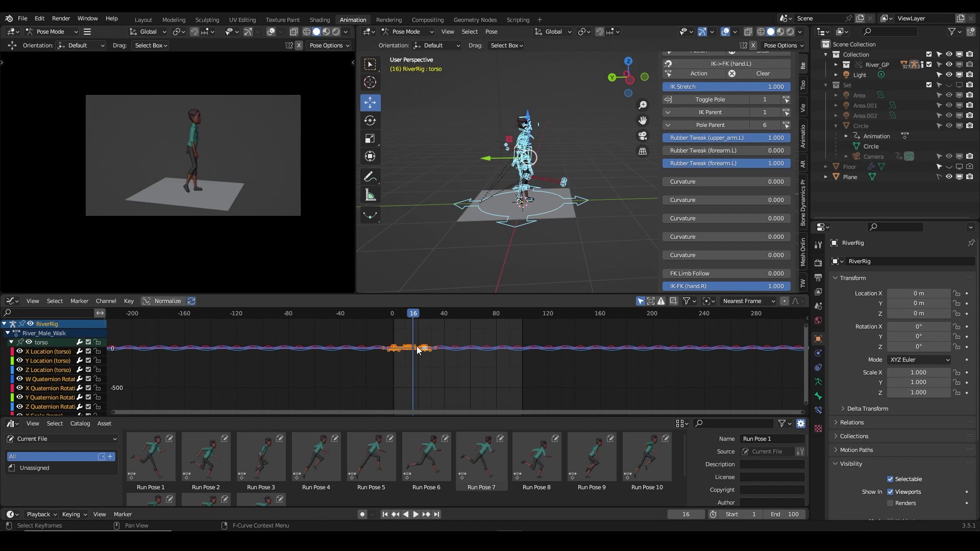
{"action": "key", "text": "KP_Decimal"}
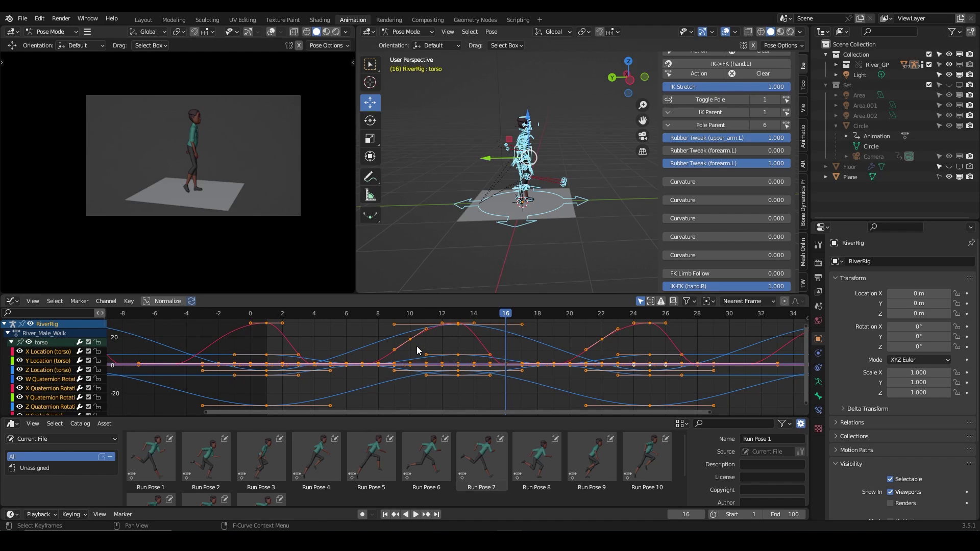
{"action": "scroll", "coordinate": [460, 367], "scroll_direction": "down", "scroll_amount": 10}
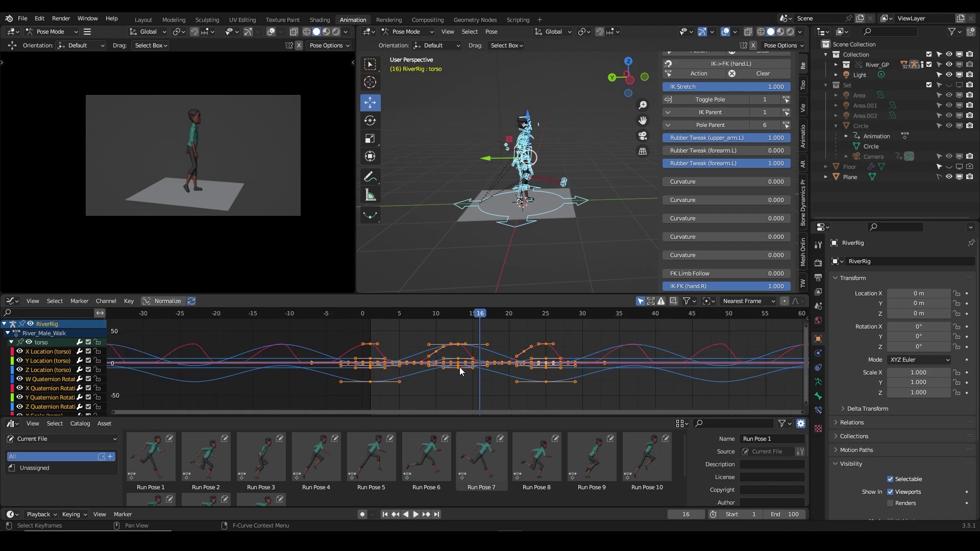
{"action": "middle_click_drag", "start_coordinate": [460, 366], "coordinate": [407, 361]}
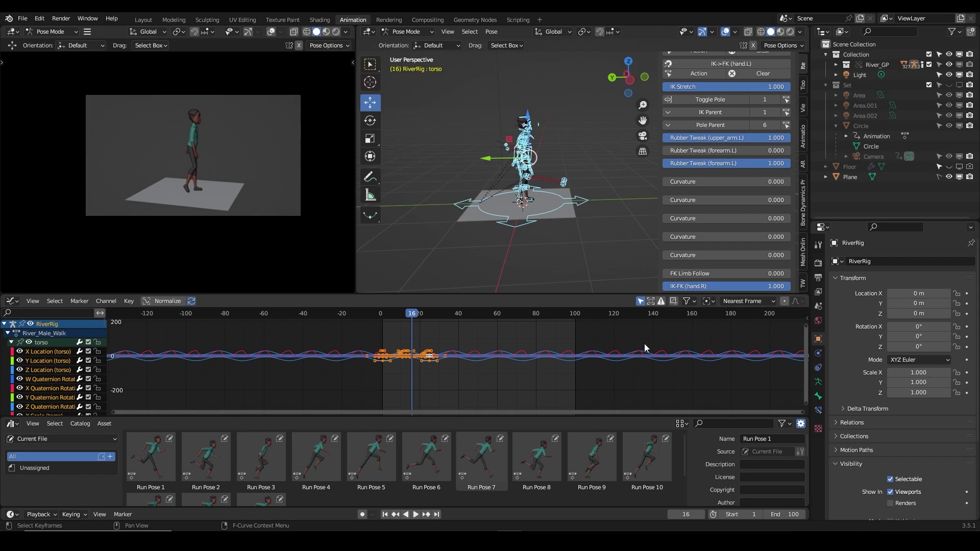
Step: Remove the cyclic modifier from all the selected F-curves with Clear Cyclic (F-Modifier)
{"action": "left_click", "coordinate": [102, 302]}
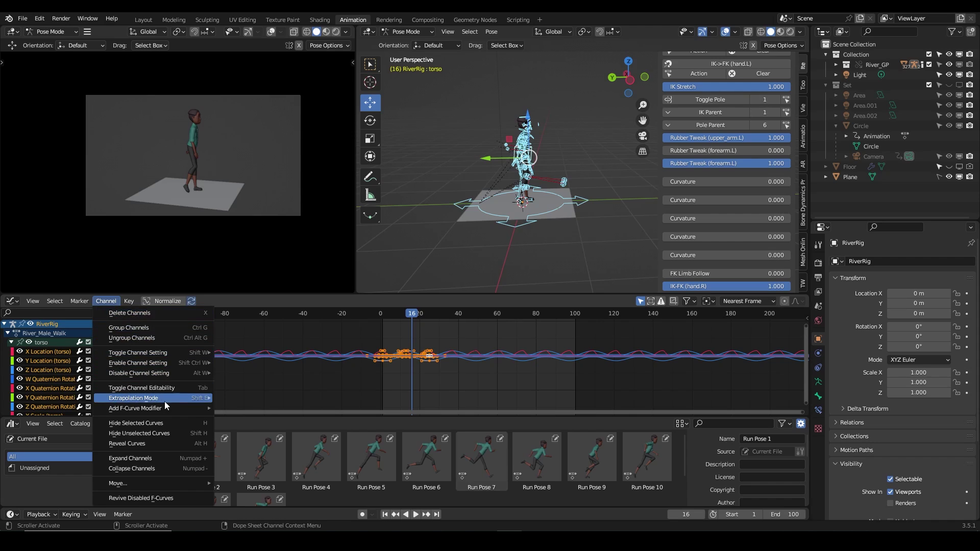
{"action": "mouse_move", "coordinate": [167, 400]}
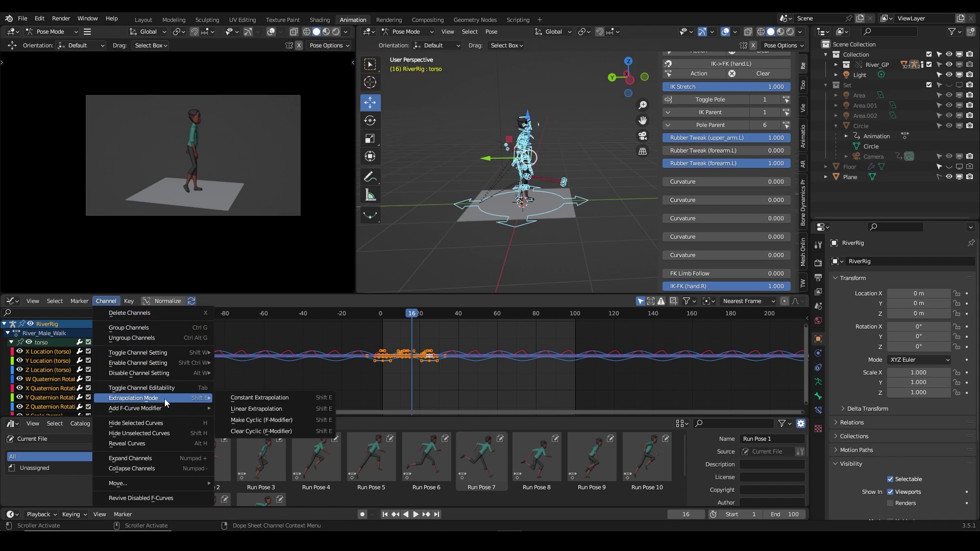
{"action": "left_click", "coordinate": [253, 430]}
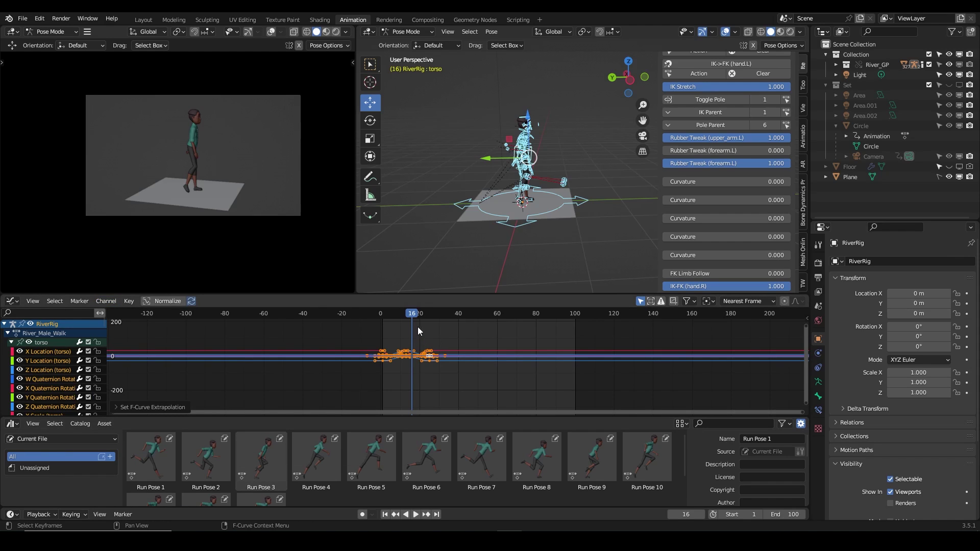
Step: Play and scrub the walk animation to check it without cyclic repetition, and return to frame 1
{"action": "key", "text": "space"}
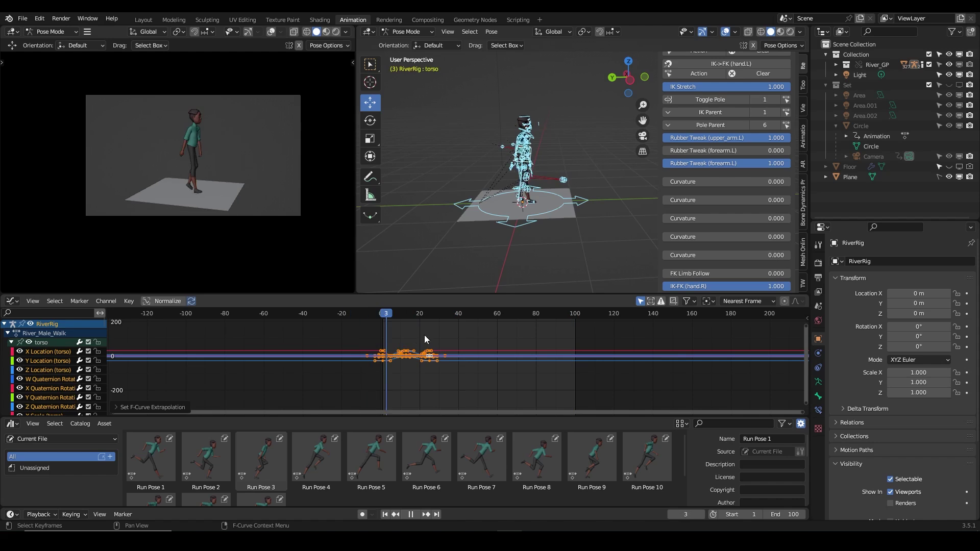
{"action": "left_click_drag", "start_coordinate": [424, 335], "coordinate": [465, 335]}
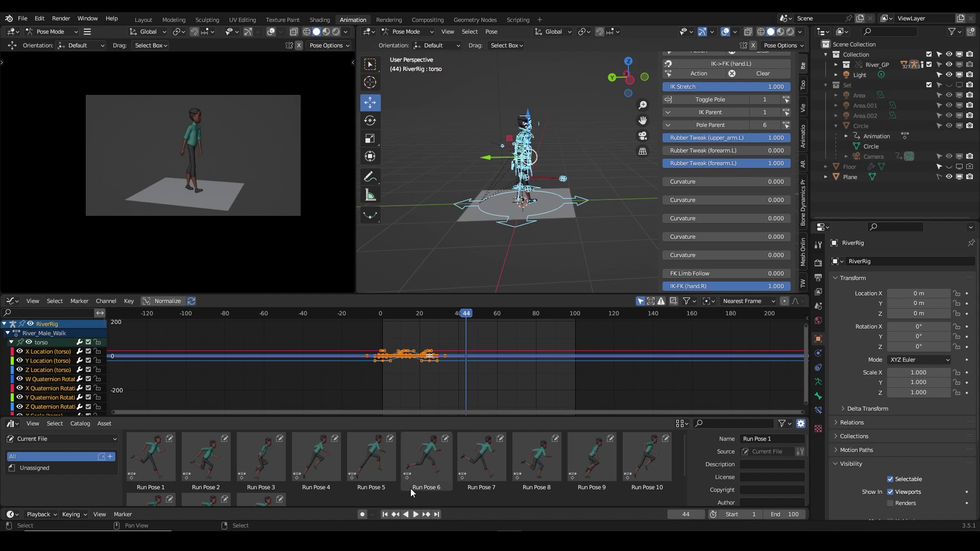
{"action": "left_click", "coordinate": [386, 515]}
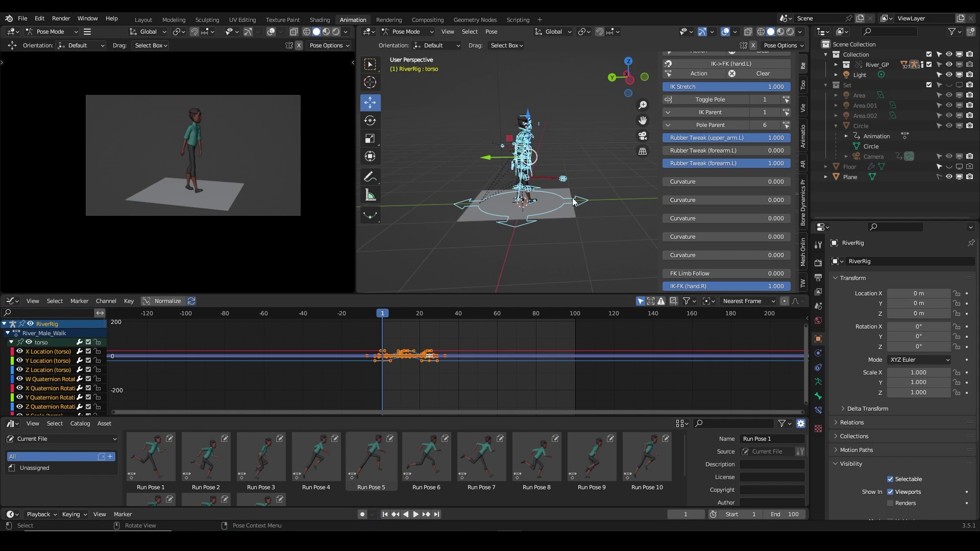
Step: Select the right foot IK control and isolate its Y Location curve by hiding the unselected curves
{"action": "scroll", "coordinate": [547, 217], "scroll_direction": "up", "scroll_amount": 6}
{"action": "scroll", "coordinate": [552, 192], "scroll_direction": "up", "scroll_amount": 1}
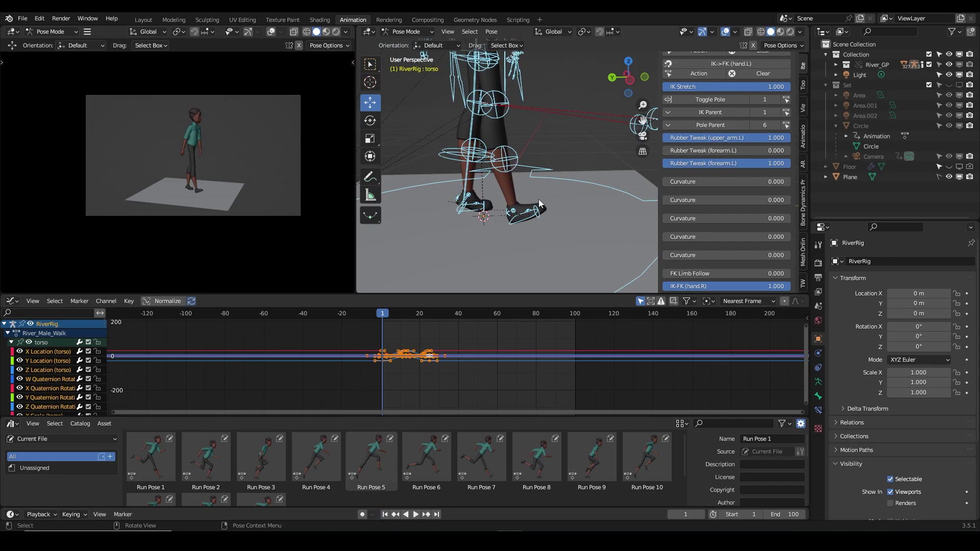
{"action": "left_click", "coordinate": [517, 221]}
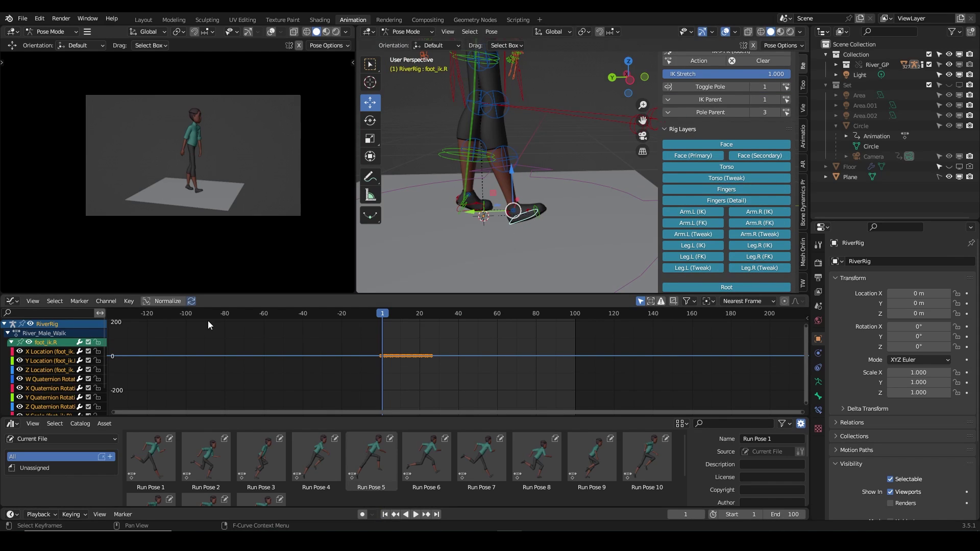
{"action": "left_click", "coordinate": [48, 361]}
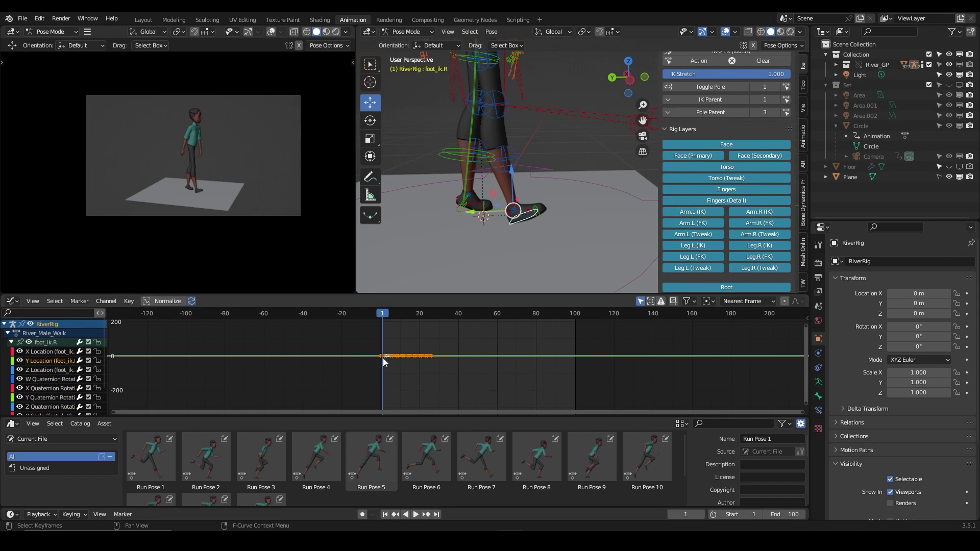
{"action": "key", "text": "shift+h"}
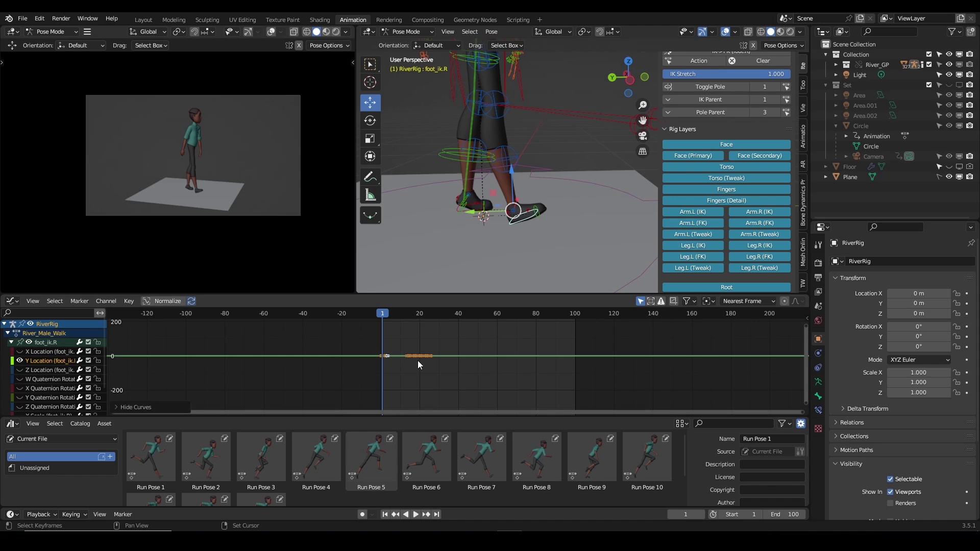
{"action": "key", "text": "Home"}
{"action": "middle_click_drag", "start_coordinate": [409, 363], "coordinate": [426, 373]}
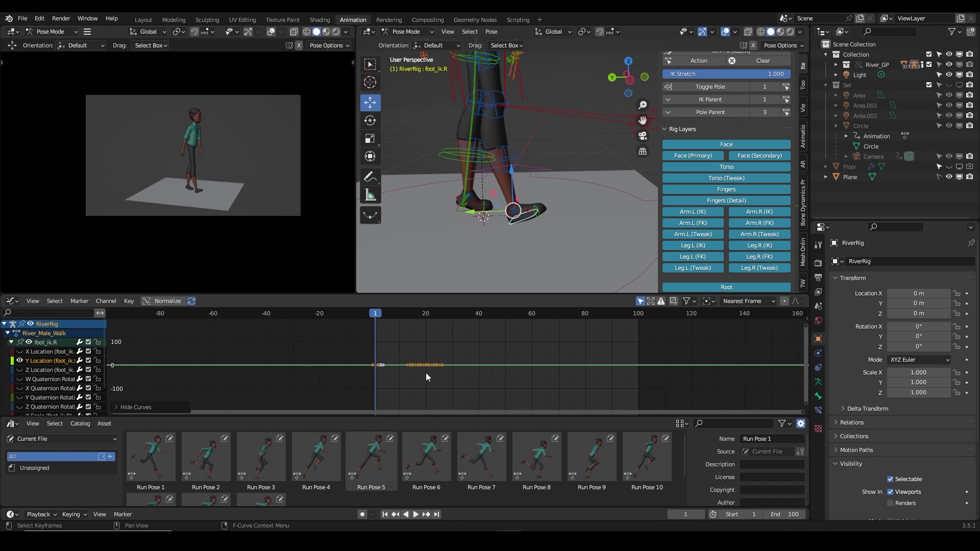
Step: Try shifting the right foot IK's Y Location keyframes along the value axis in both directions, and cancel the moves
{"action": "key", "text": "g"}
{"action": "key", "text": "y"}
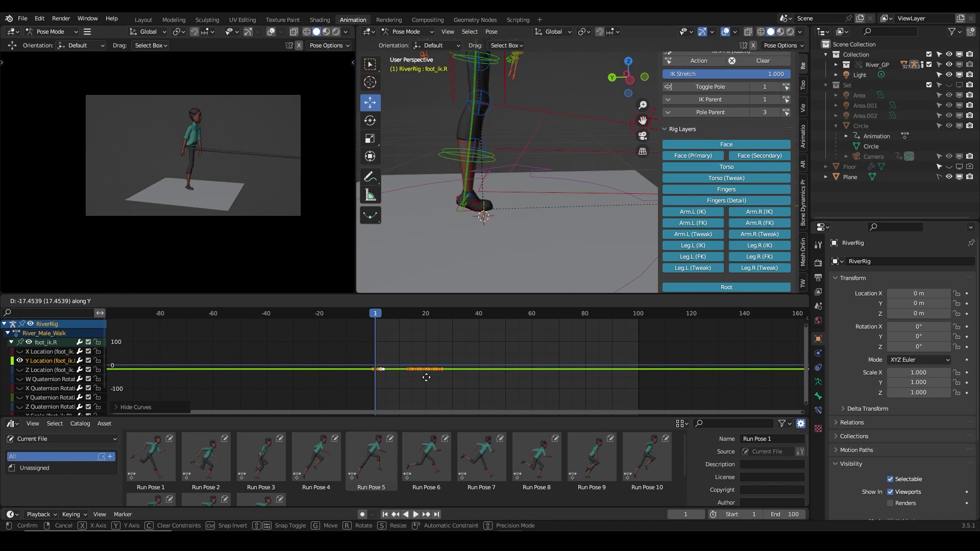
{"action": "left_click", "coordinate": [427, 378]}
{"action": "scroll", "coordinate": [427, 376], "scroll_direction": "up", "scroll_amount": 10}
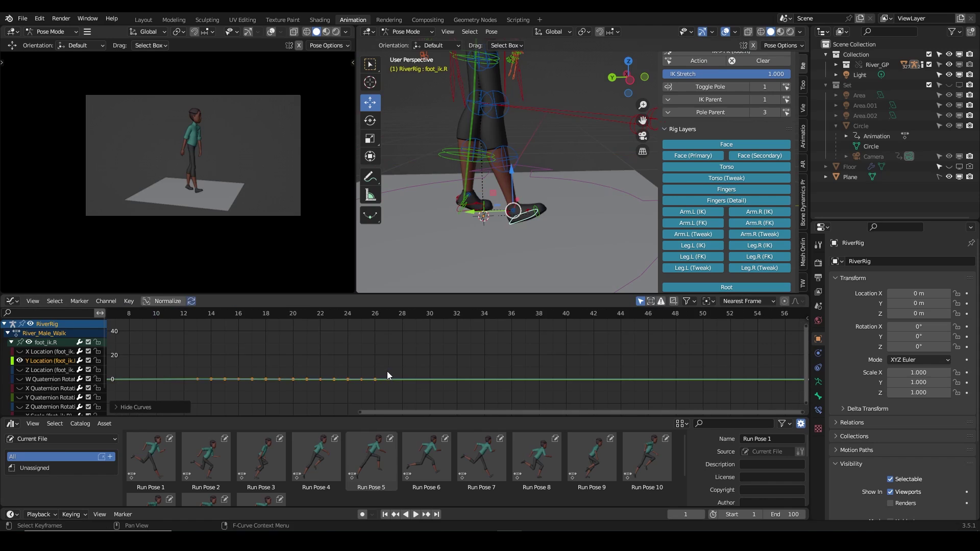
{"action": "scroll", "coordinate": [462, 361], "scroll_direction": "up", "scroll_amount": 4}
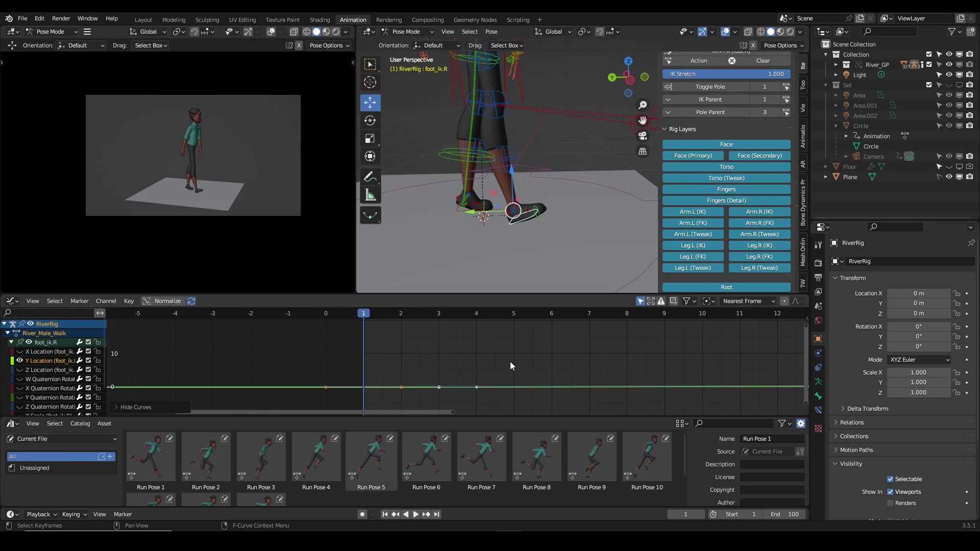
{"action": "key", "text": "g"}
{"action": "key", "text": "y"}
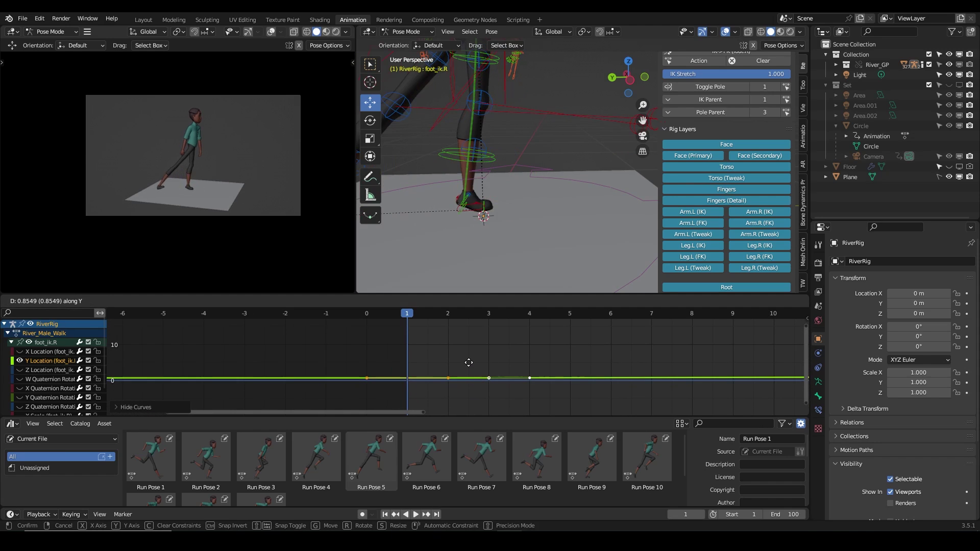
{"action": "right_click", "coordinate": [467, 372]}
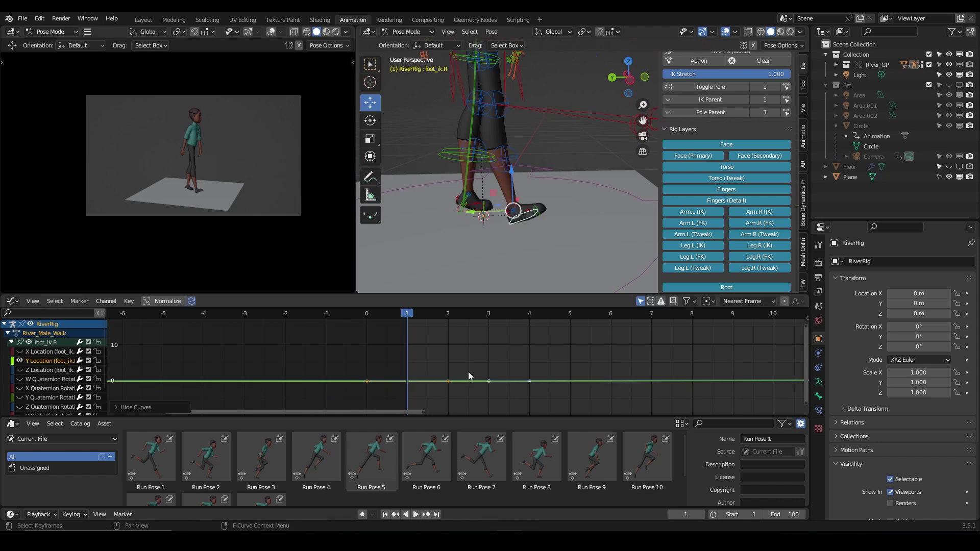
{"action": "scroll", "coordinate": [467, 367], "scroll_direction": "down", "scroll_amount": 4}
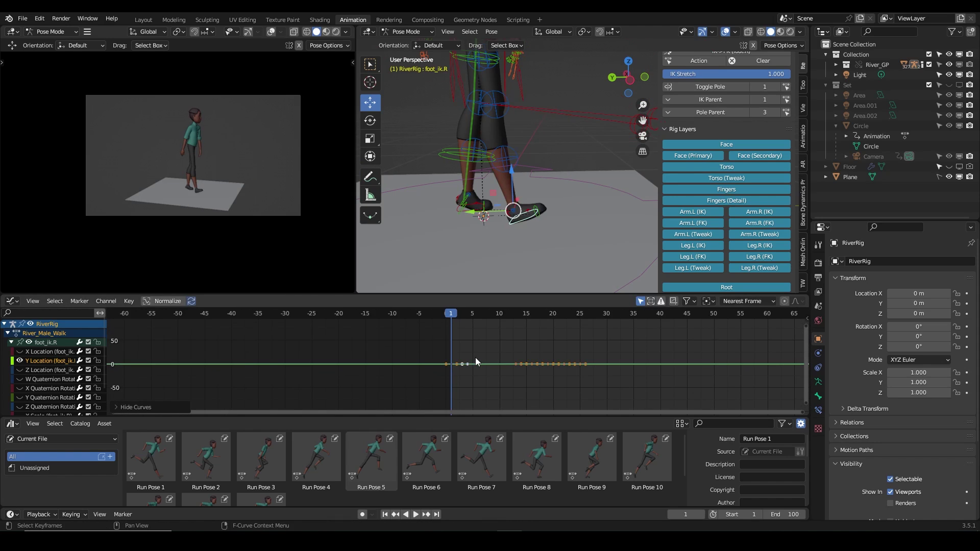
{"action": "scroll", "coordinate": [411, 358], "scroll_direction": "down", "scroll_amount": 4}
{"action": "scroll", "coordinate": [419, 354], "scroll_direction": "down", "scroll_amount": 6}
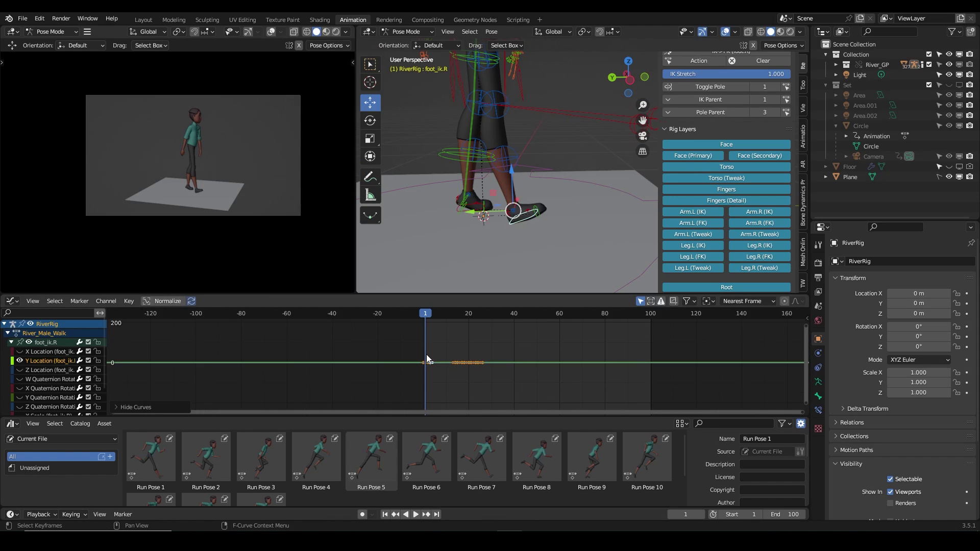
Step: Delete all of the right foot IK control's Y Location keyframes in the Graph Editor
{"action": "left_click_drag", "start_coordinate": [591, 337], "coordinate": [437, 372]}
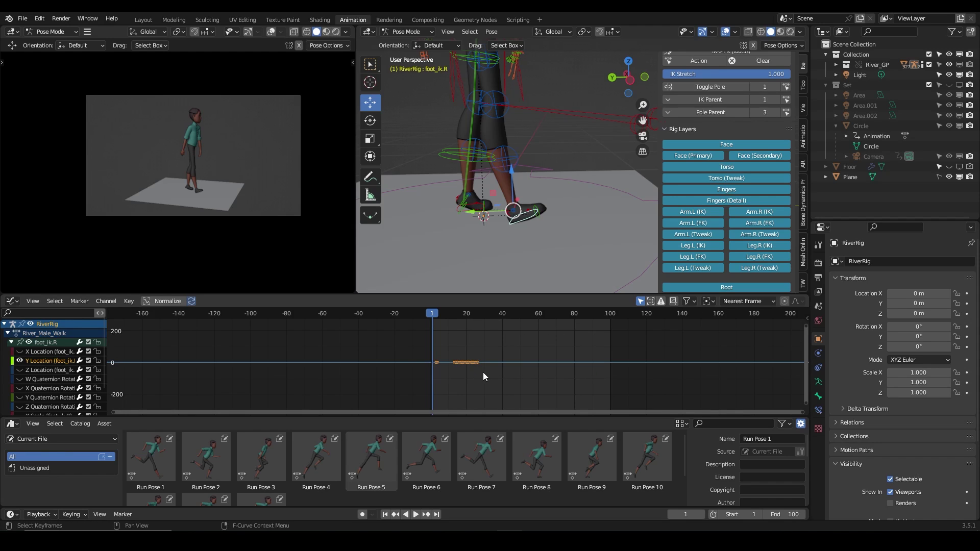
{"action": "scroll", "coordinate": [415, 364], "scroll_direction": "up", "scroll_amount": 8}
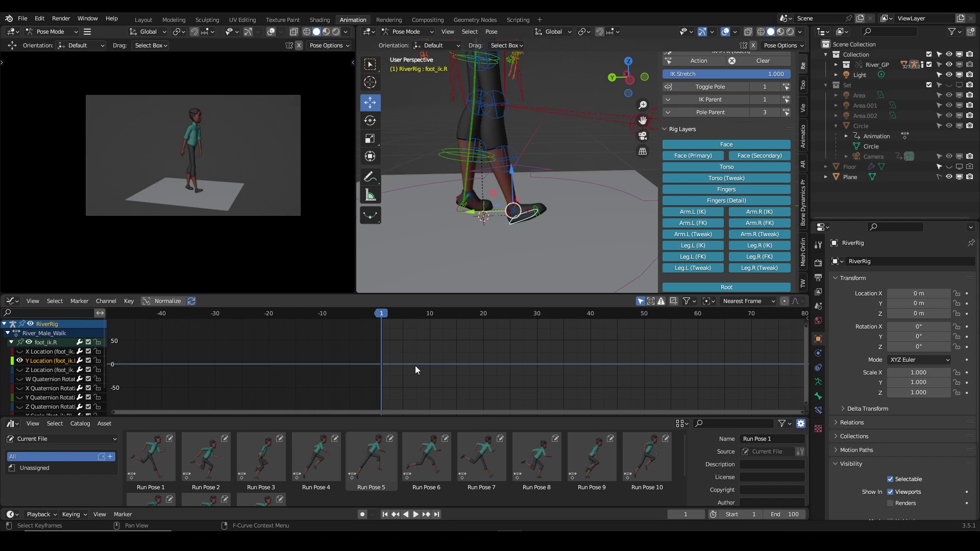
{"action": "middle_click_drag", "start_coordinate": [397, 364], "coordinate": [466, 355]}
{"action": "scroll", "coordinate": [453, 363], "scroll_direction": "up", "scroll_amount": 5}
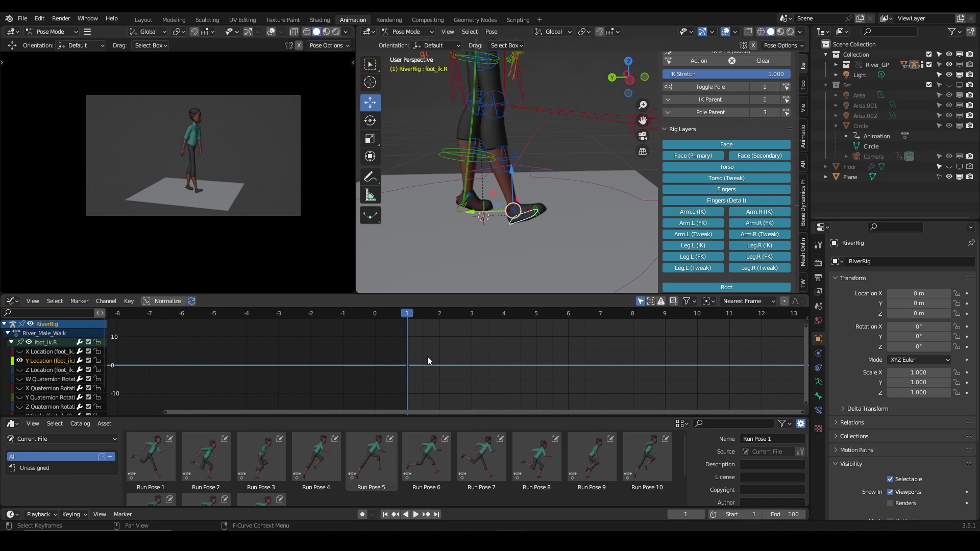
Step: Select the left foot IK control and isolate its Y Location curve by hiding the unselected curves
{"action": "left_click", "coordinate": [464, 211]}
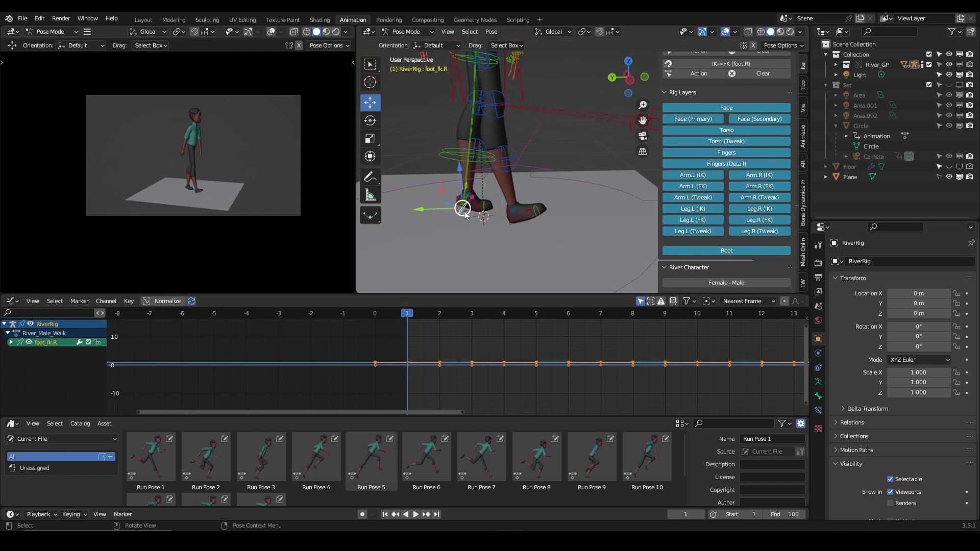
{"action": "left_click", "coordinate": [464, 201]}
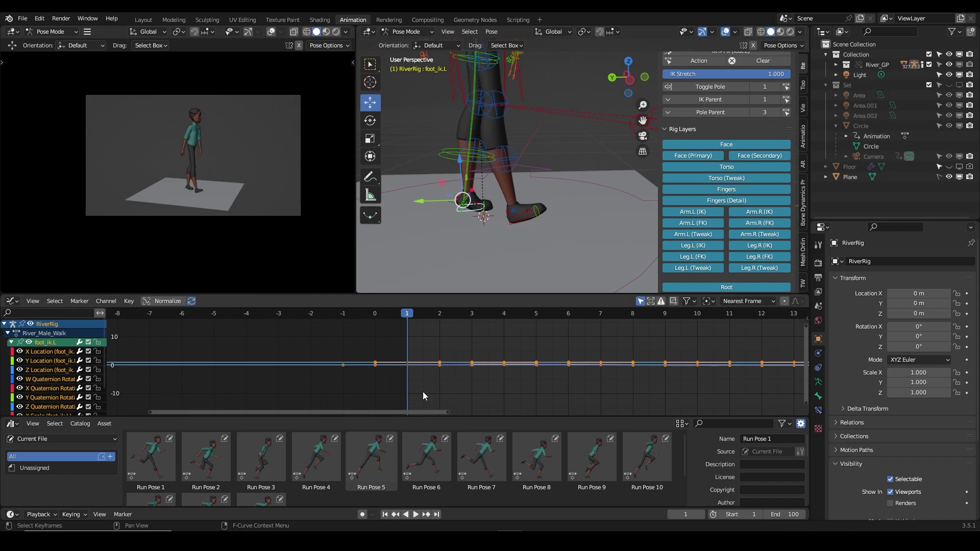
{"action": "scroll", "coordinate": [409, 371], "scroll_direction": "down", "scroll_amount": 5}
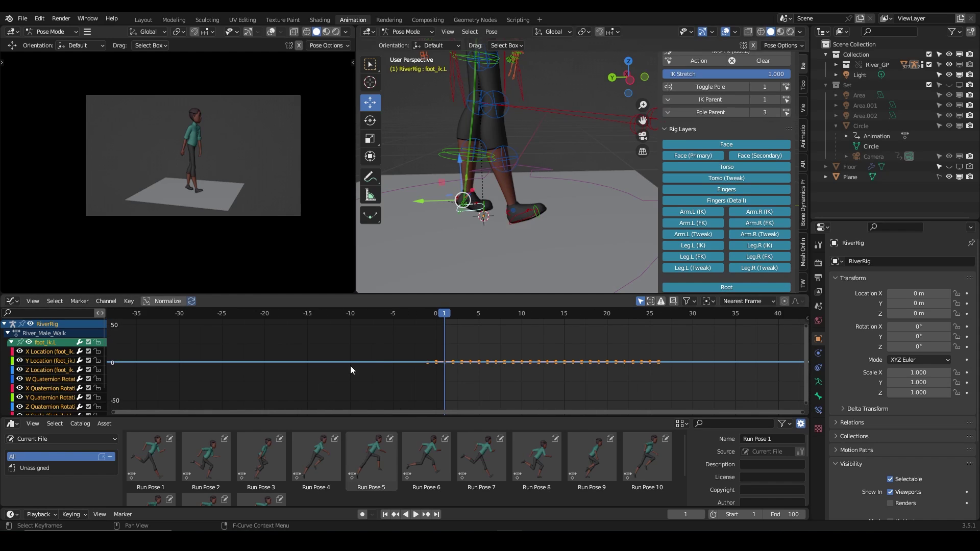
{"action": "left_click", "coordinate": [64, 361]}
{"action": "key", "text": "shift+h"}
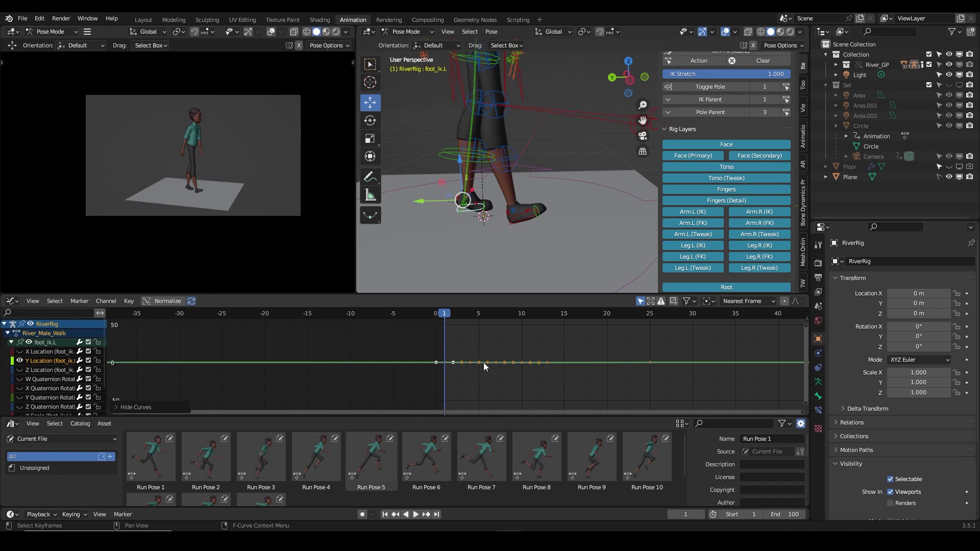
Step: Delete all keyframes on the left foot IK control's Y Location curve, including the one at frame 1
{"action": "scroll", "coordinate": [483, 363], "scroll_direction": "down", "scroll_amount": 4}
{"action": "left_click_drag", "start_coordinate": [604, 337], "coordinate": [460, 370]}
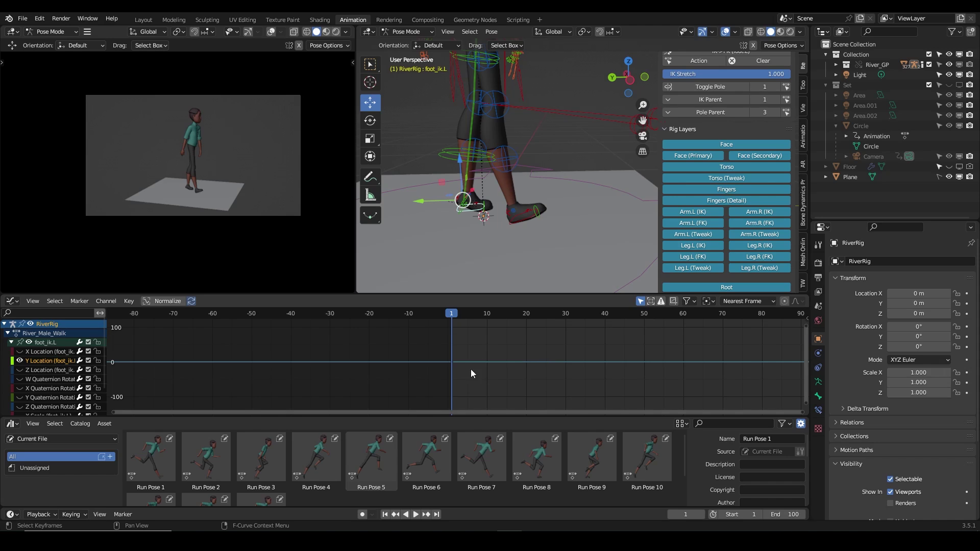
{"action": "scroll", "coordinate": [460, 369], "scroll_direction": "up", "scroll_amount": 4}
{"action": "key", "text": "Delete"}
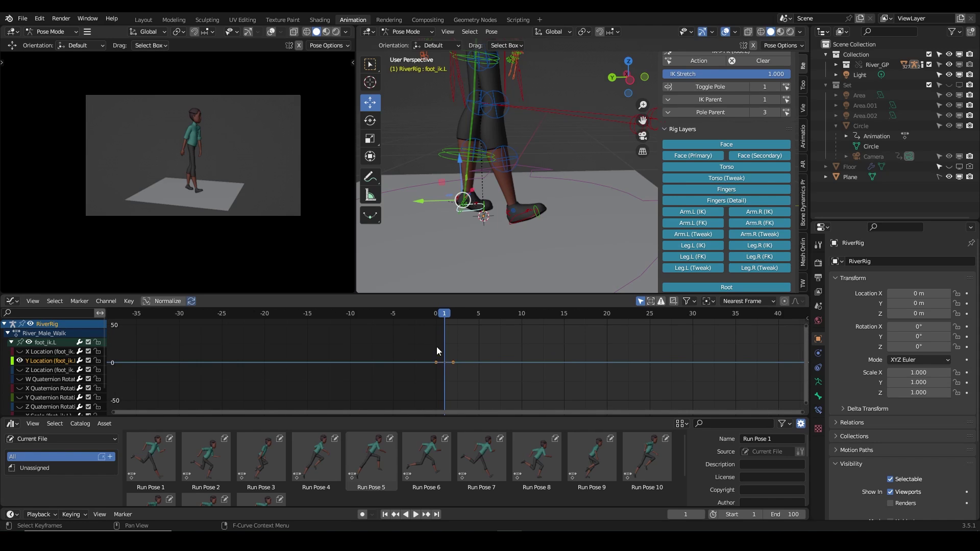
{"action": "left_click", "coordinate": [468, 335]}
{"action": "scroll", "coordinate": [468, 351], "scroll_direction": "down", "scroll_amount": 8}
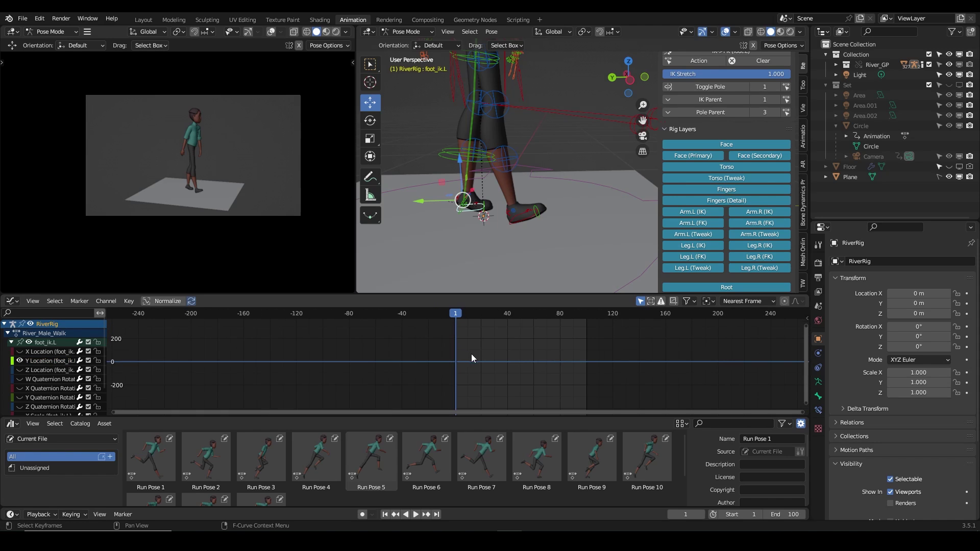
{"action": "middle_click_drag", "start_coordinate": [470, 354], "coordinate": [480, 357]}
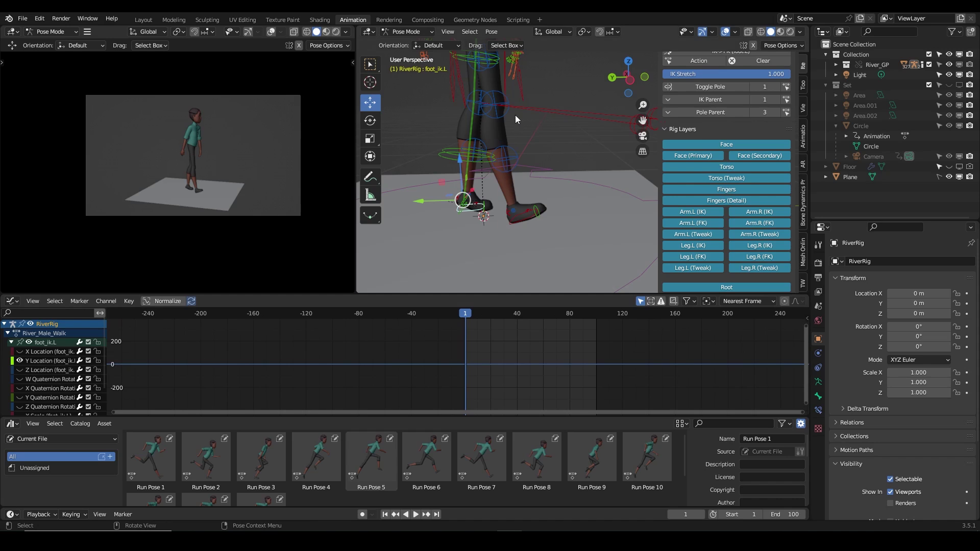
Step: Select the torso control and isolate its Y Location curve by hiding the unselected curves
{"action": "middle_click_drag", "start_coordinate": [526, 114], "coordinate": [546, 171], "text": "shift"}
{"action": "left_click", "coordinate": [580, 149]}
{"action": "scroll", "coordinate": [578, 179], "scroll_direction": "down", "scroll_amount": 5}
{"action": "scroll", "coordinate": [547, 158], "scroll_direction": "up", "scroll_amount": 3}
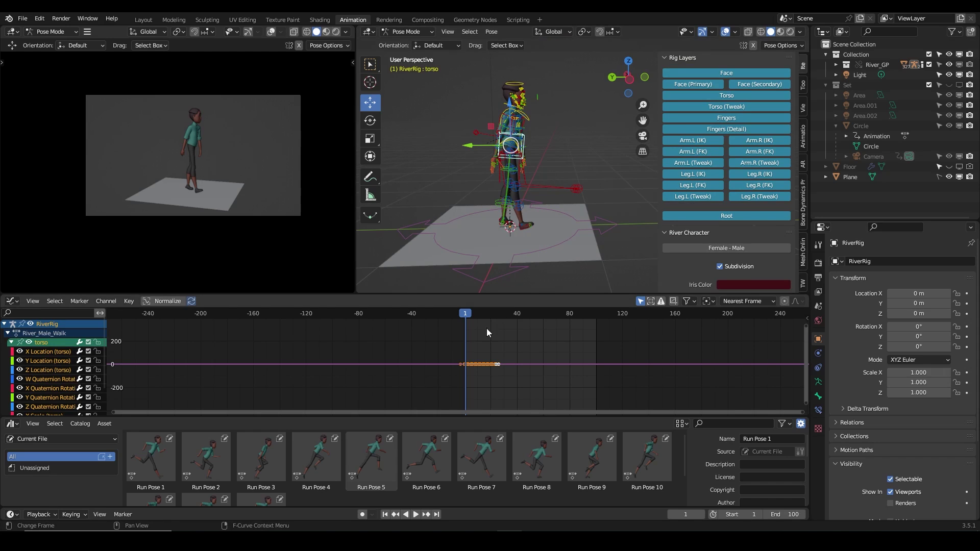
{"action": "scroll", "coordinate": [474, 352], "scroll_direction": "up", "scroll_amount": 5}
{"action": "scroll", "coordinate": [473, 362], "scroll_direction": "up", "scroll_amount": 2}
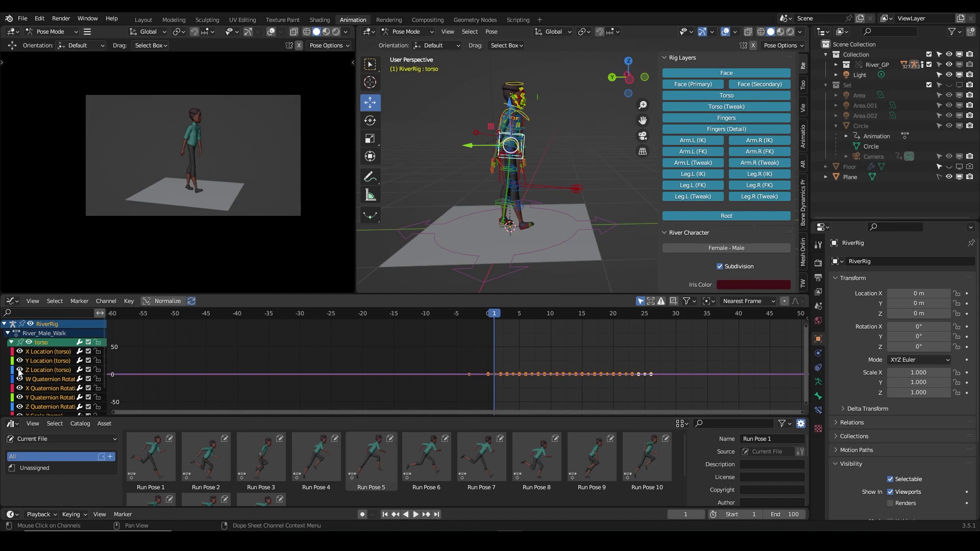
{"action": "left_click", "coordinate": [41, 361]}
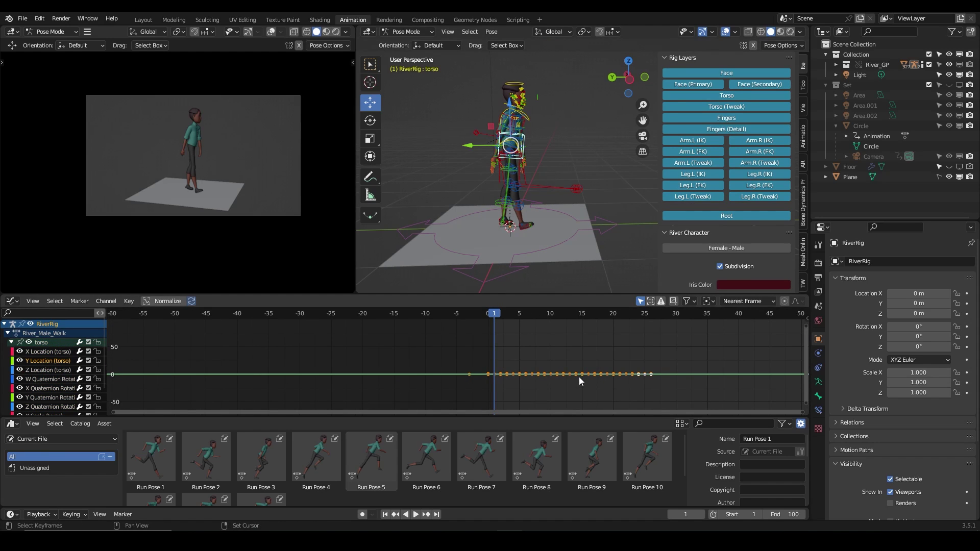
{"action": "key", "text": "shift+h"}
Step: Delete all of the torso control's Y Location keyframes
{"action": "scroll", "coordinate": [579, 377], "scroll_direction": "down", "scroll_amount": 2}
{"action": "left_click_drag", "start_coordinate": [644, 348], "coordinate": [492, 387]}
{"action": "key", "text": "Delete"}
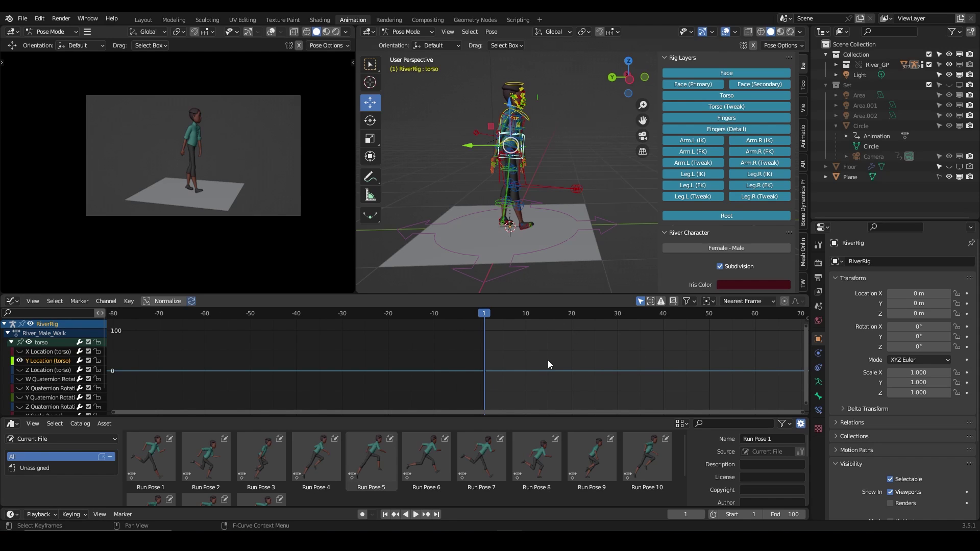
{"action": "scroll", "coordinate": [503, 200], "scroll_direction": "down", "scroll_amount": 2}
{"action": "scroll", "coordinate": [510, 200], "scroll_direction": "up", "scroll_amount": 2}
Step: Play the animation twice to check the character without Y Location keyframes, returning to frame 1 each time
{"action": "key", "text": "space"}
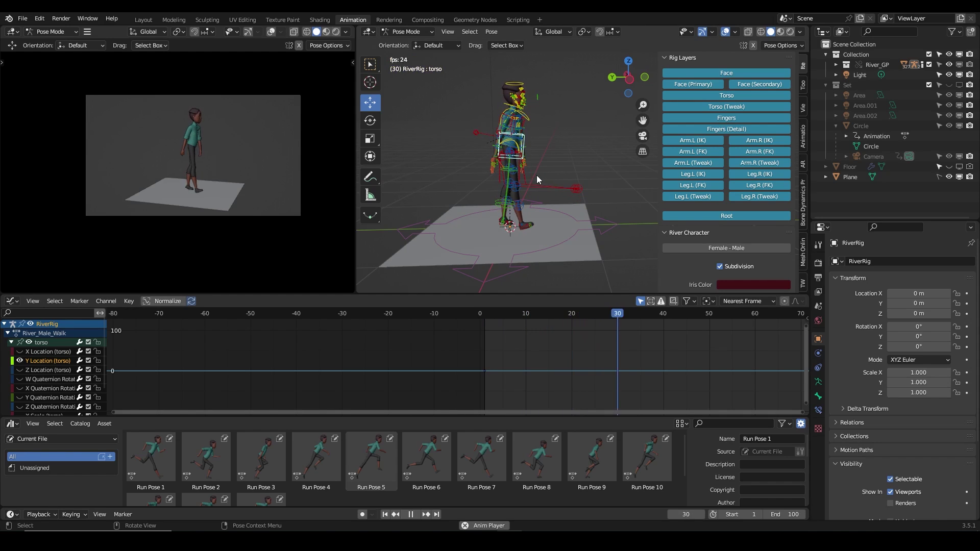
{"action": "key", "text": "space"}
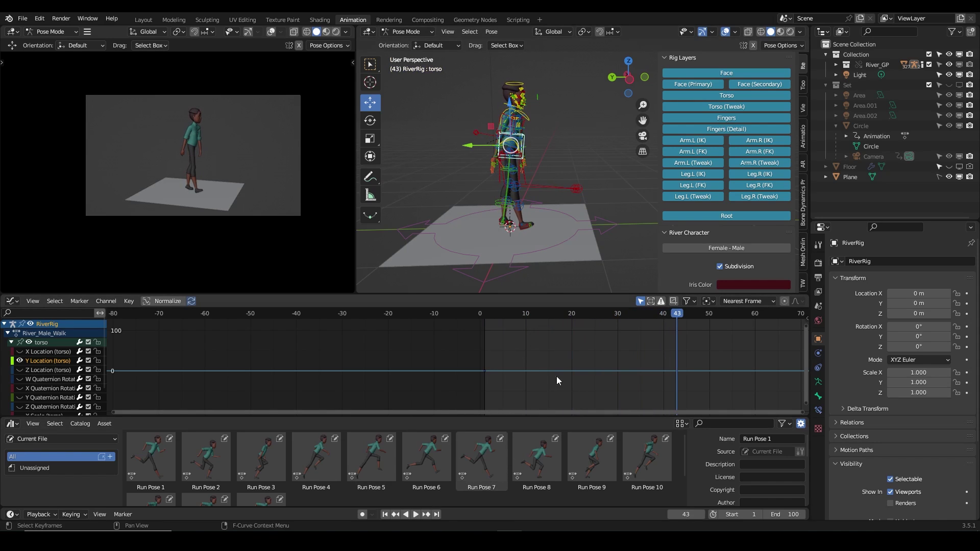
{"action": "left_click", "coordinate": [385, 515]}
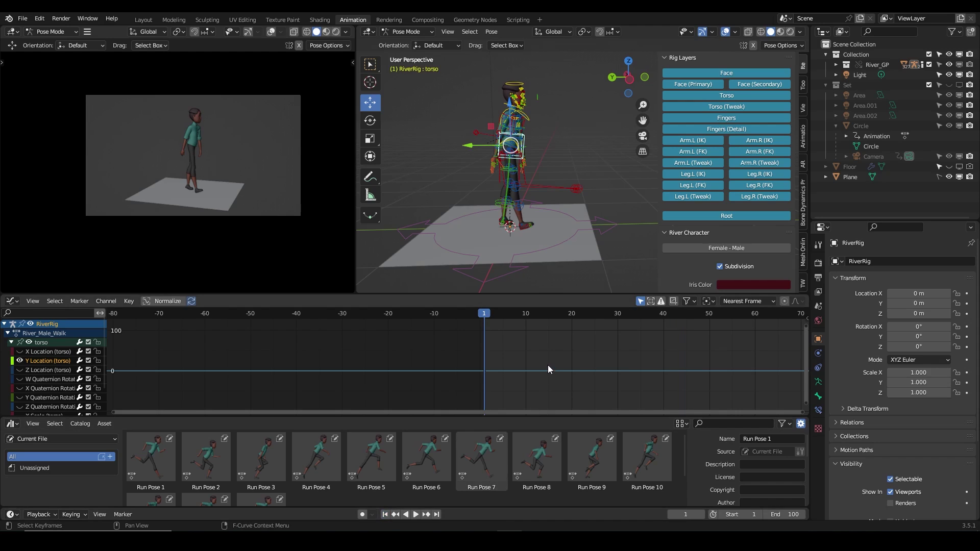
{"action": "key", "text": "space"}
{"action": "key", "text": "space"}
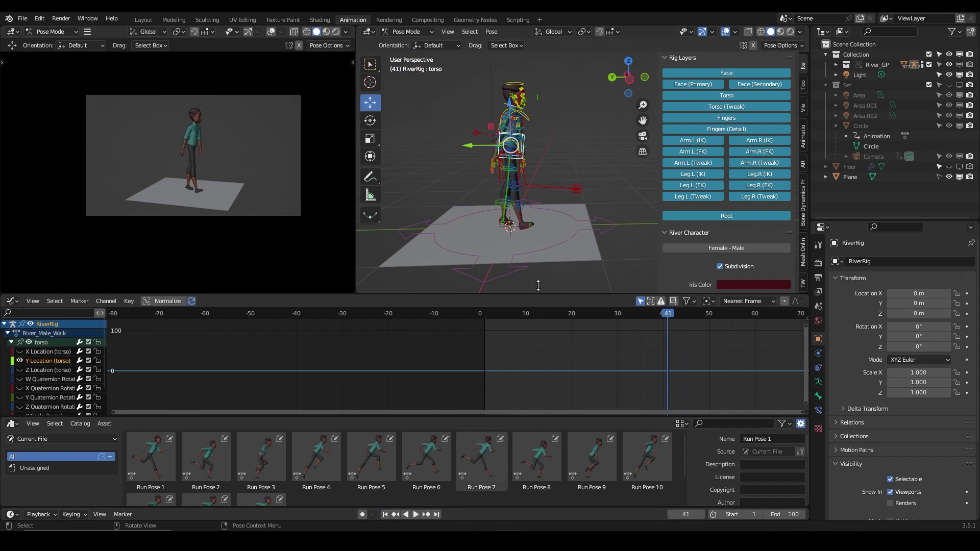
{"action": "left_click", "coordinate": [385, 514]}
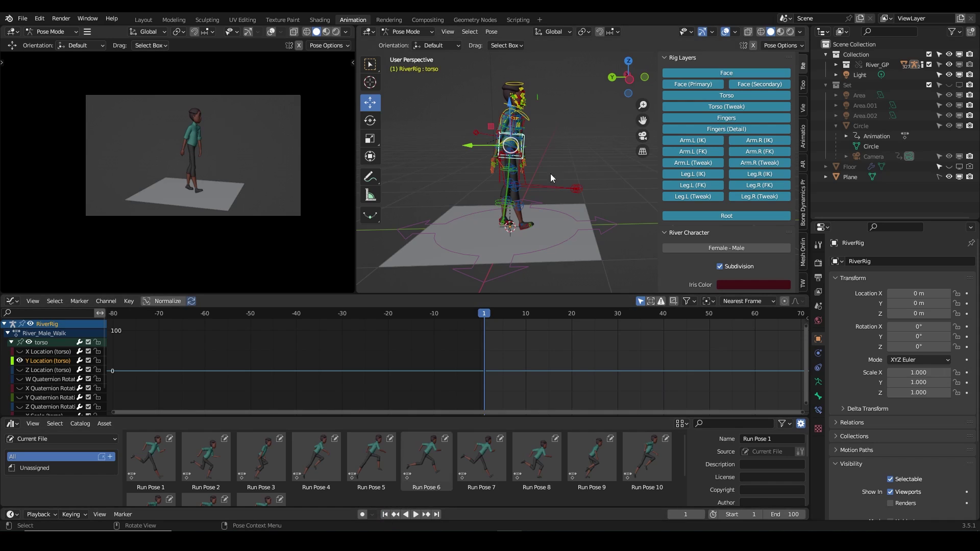
Step: Show the Translational Walk Aid settings and switch the Graph Editor area to the Action Editor
{"action": "middle_click_drag", "start_coordinate": [547, 204], "coordinate": [564, 188], "text": "shift"}
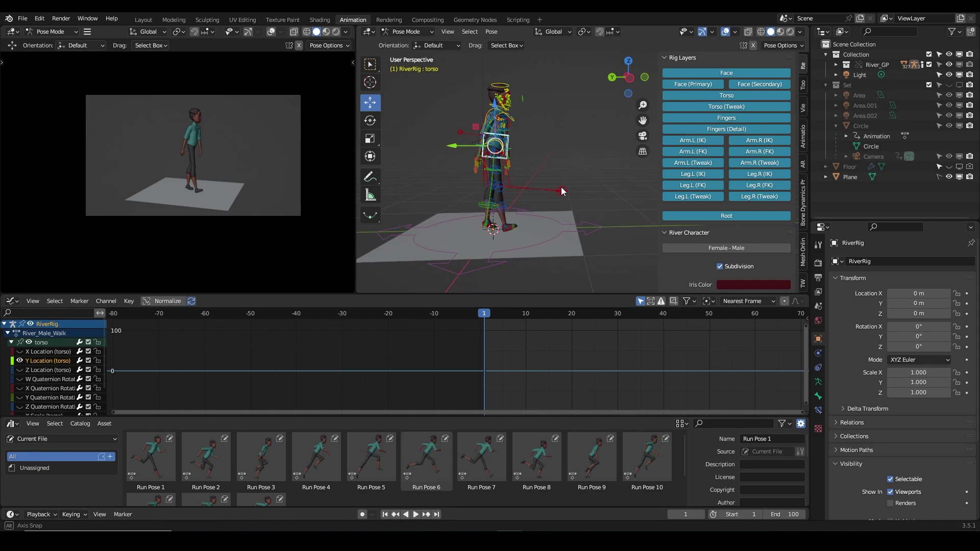
{"action": "left_click", "coordinate": [804, 283]}
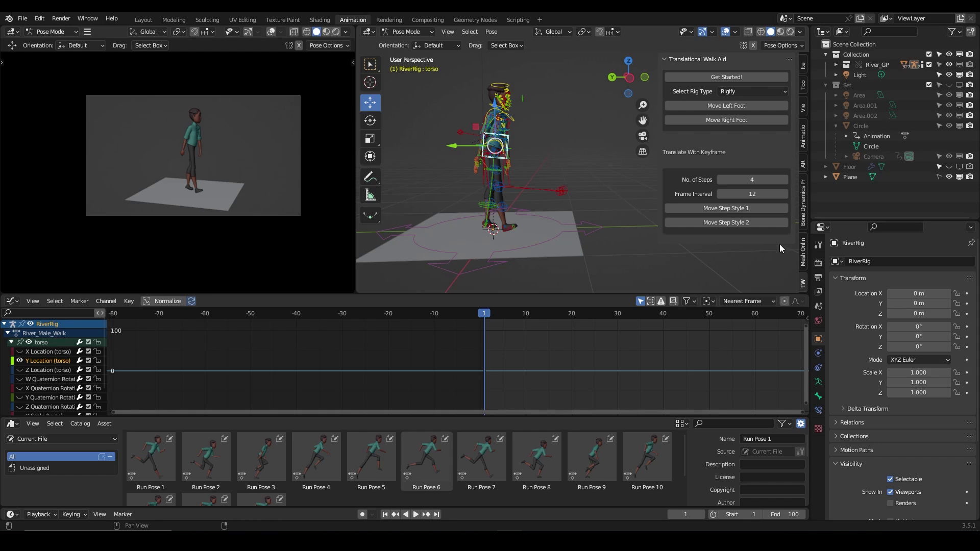
{"action": "scroll", "coordinate": [787, 262], "scroll_direction": "down", "scroll_amount": 2}
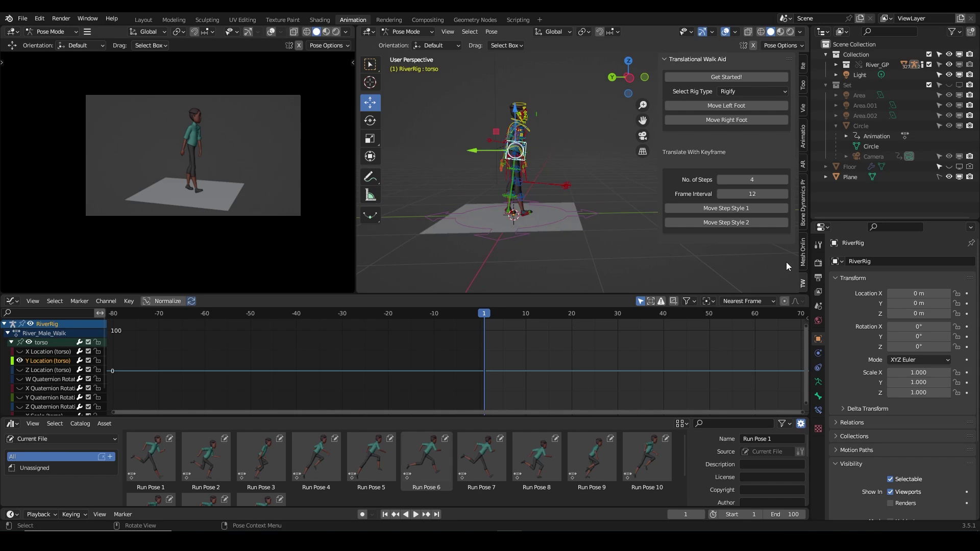
{"action": "middle_click_drag", "start_coordinate": [620, 207], "coordinate": [605, 228], "text": "shift"}
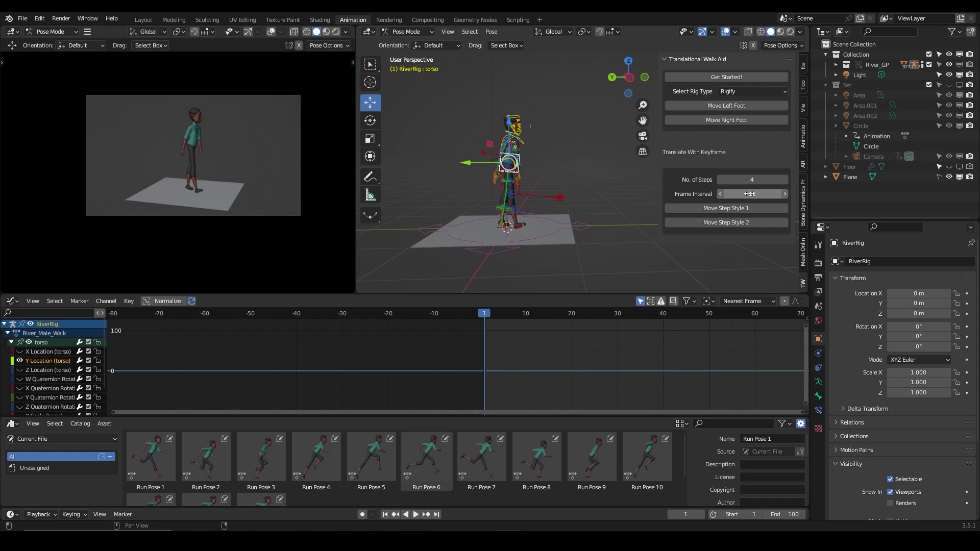
{"action": "left_click", "coordinate": [11, 301]}
{"action": "left_click", "coordinate": [148, 329]}
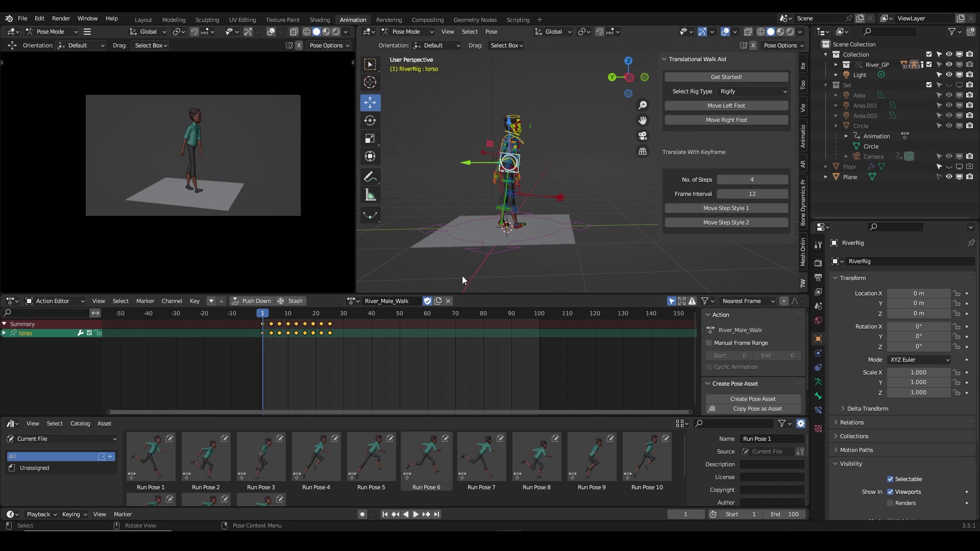
Step: Generate the keyframed forward walk with Move Step Style 1, using 4 steps and a frame interval of 12
{"action": "scroll", "coordinate": [524, 176], "scroll_direction": "up", "scroll_amount": 3}
{"action": "middle_click_drag", "start_coordinate": [524, 176], "coordinate": [537, 164]}
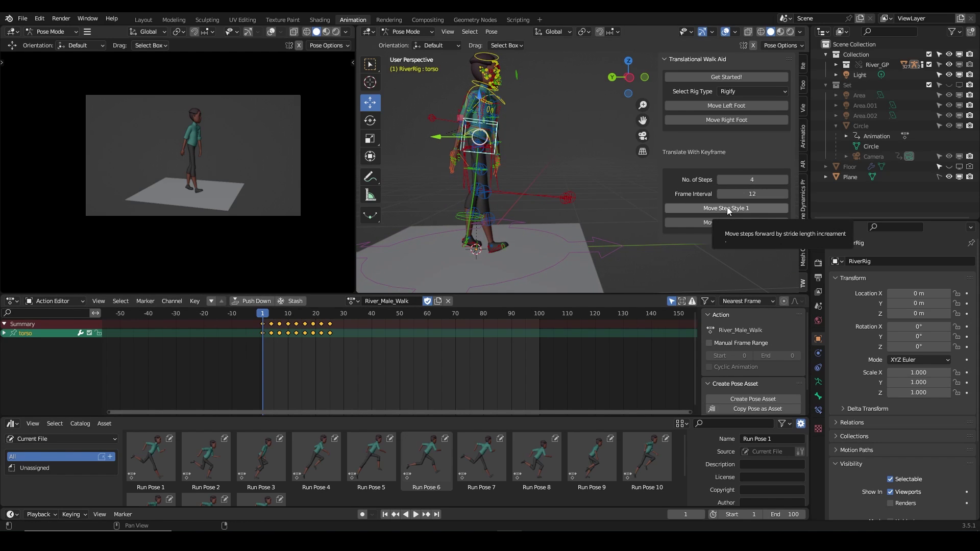
{"action": "scroll", "coordinate": [495, 209], "scroll_direction": "down", "scroll_amount": 5}
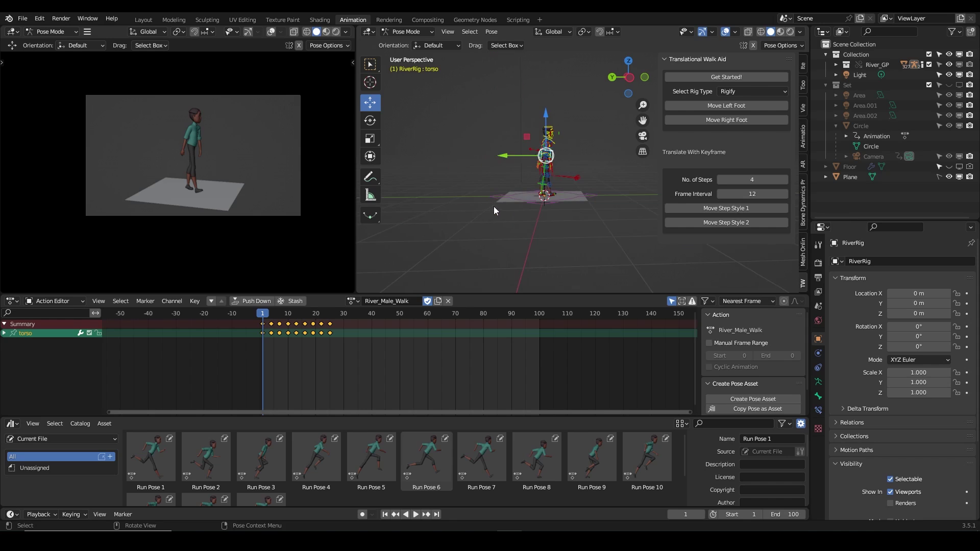
{"action": "middle_click_drag", "start_coordinate": [498, 213], "coordinate": [583, 201]}
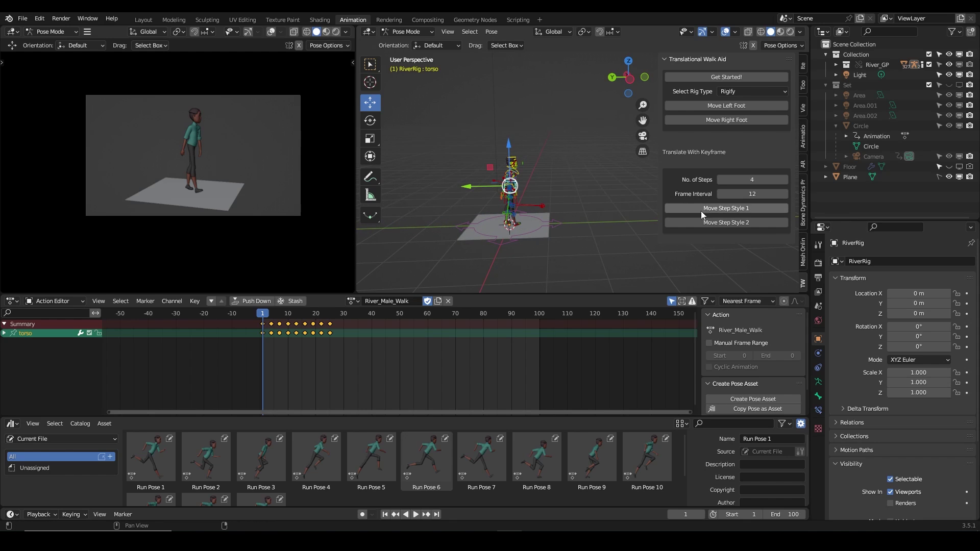
{"action": "left_click", "coordinate": [727, 209]}
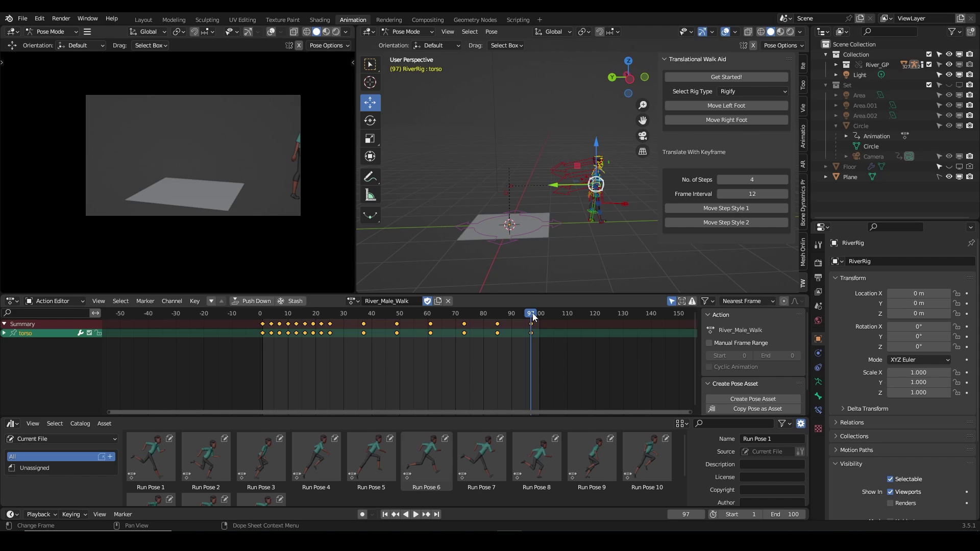
Step: Scrub and play the generated walk between frames 1 and 97, then replay it from frame 1 in a closer view
{"action": "key", "text": "Escape"}
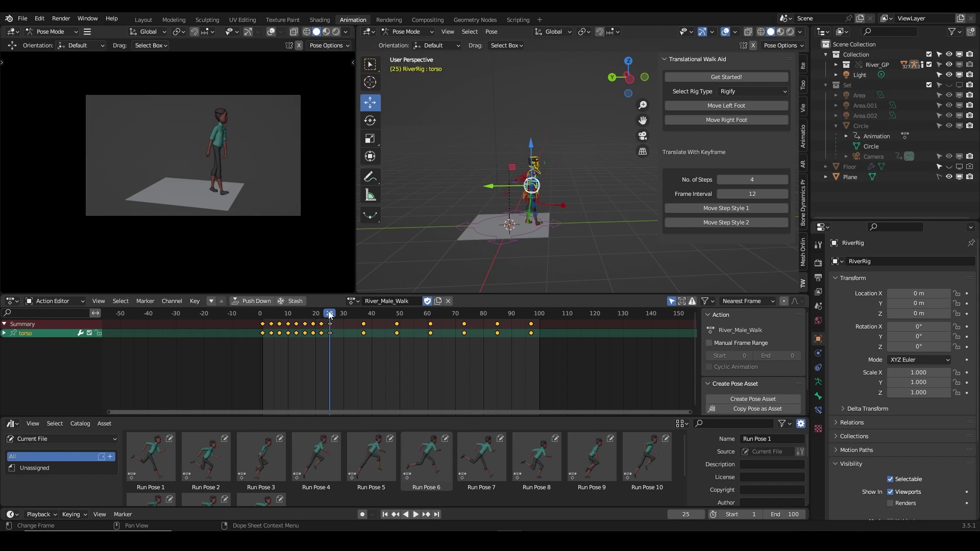
{"action": "left_click", "coordinate": [531, 314]}
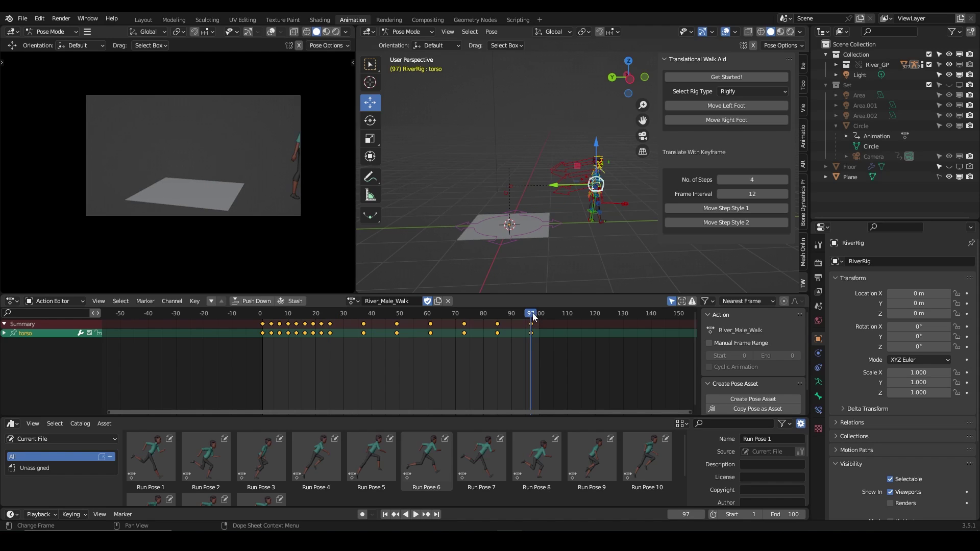
{"action": "left_click_drag", "start_coordinate": [534, 317], "coordinate": [275, 317]}
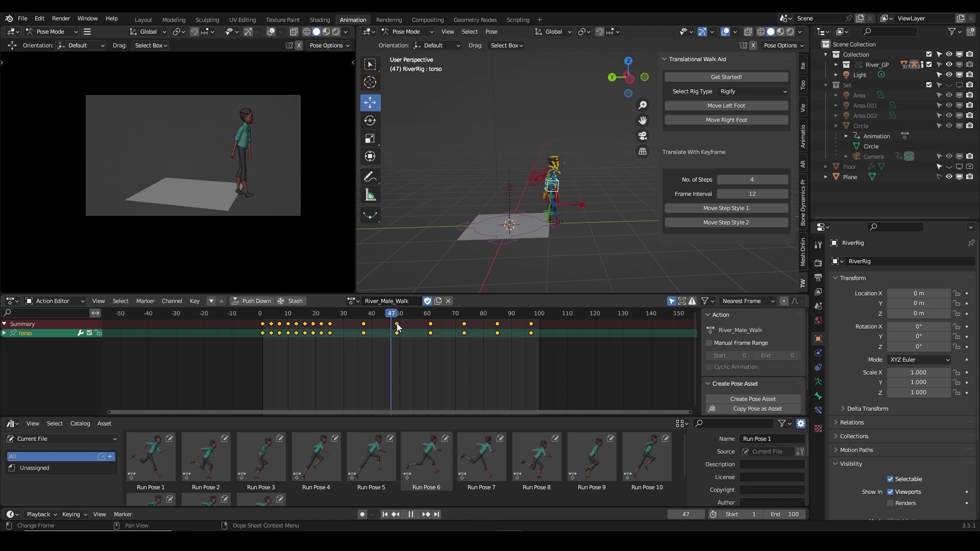
{"action": "left_click_drag", "start_coordinate": [399, 326], "coordinate": [262, 333]}
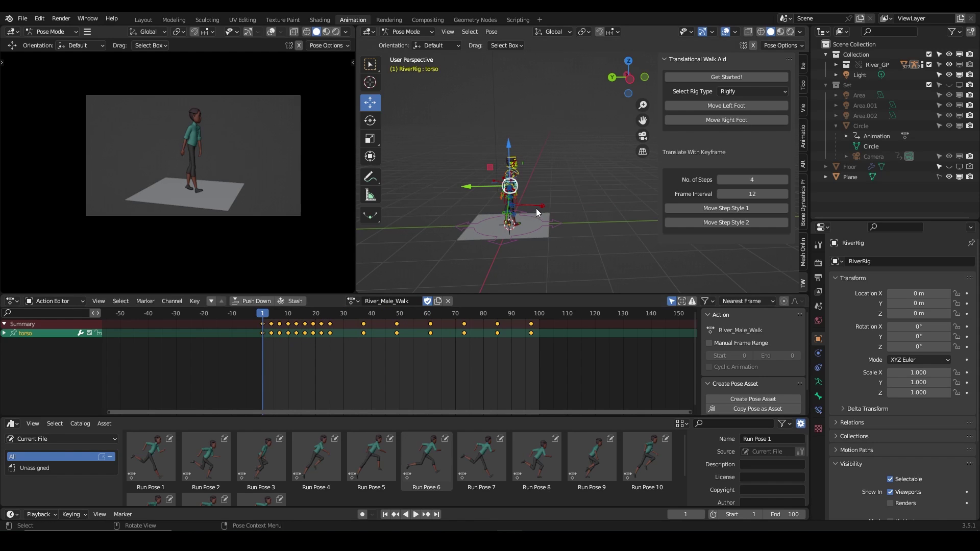
{"action": "scroll", "coordinate": [536, 209], "scroll_direction": "up", "scroll_amount": 5}
{"action": "middle_click_drag", "start_coordinate": [481, 225], "coordinate": [568, 174], "text": "shift"}
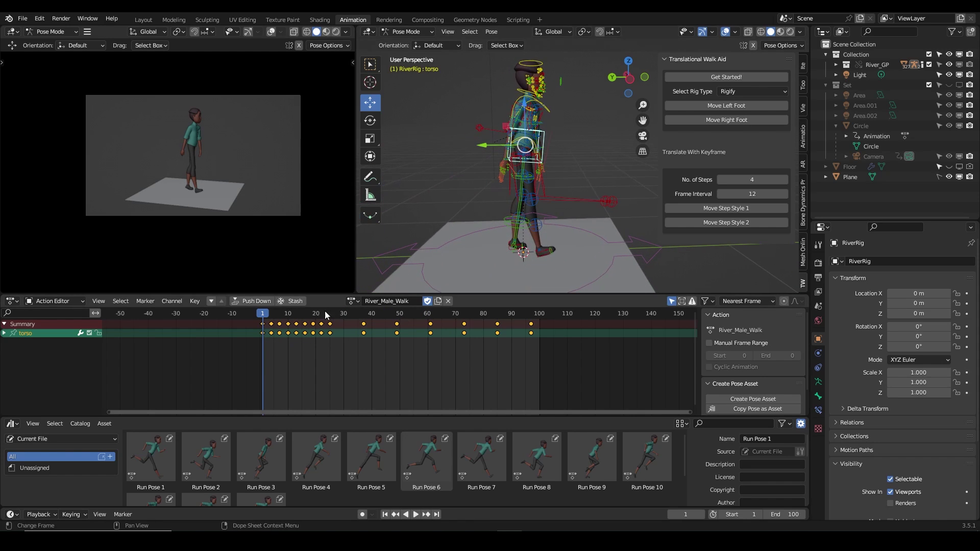
{"action": "key", "text": "space"}
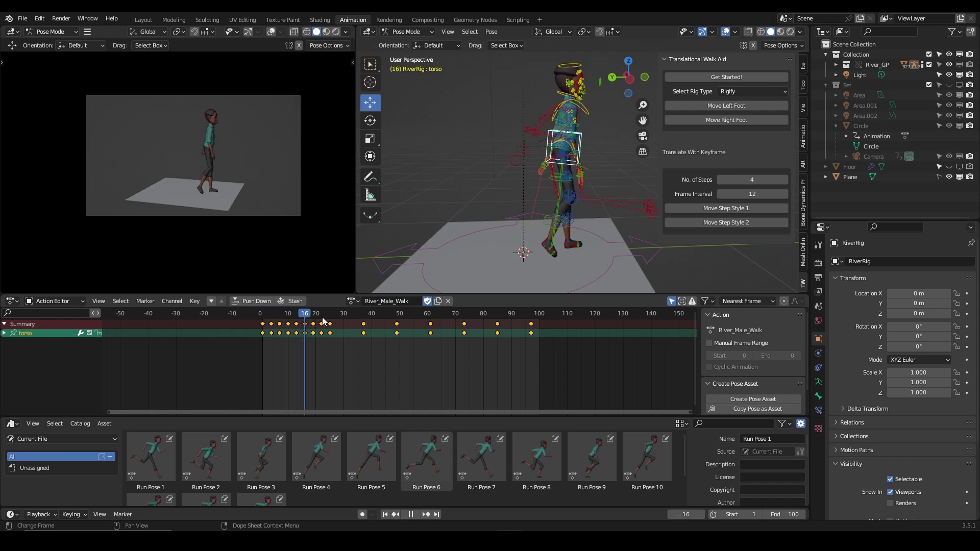
Step: Replay the generated walk from frame 1 in a wider view to check the forward motion, then return to frame 1
{"action": "key", "text": "space"}
{"action": "scroll", "coordinate": [511, 333], "scroll_direction": "down", "scroll_amount": 2}
{"action": "middle_click_drag", "start_coordinate": [526, 278], "coordinate": [495, 231], "text": "shift"}
{"action": "scroll", "coordinate": [500, 228], "scroll_direction": "down", "scroll_amount": 3}
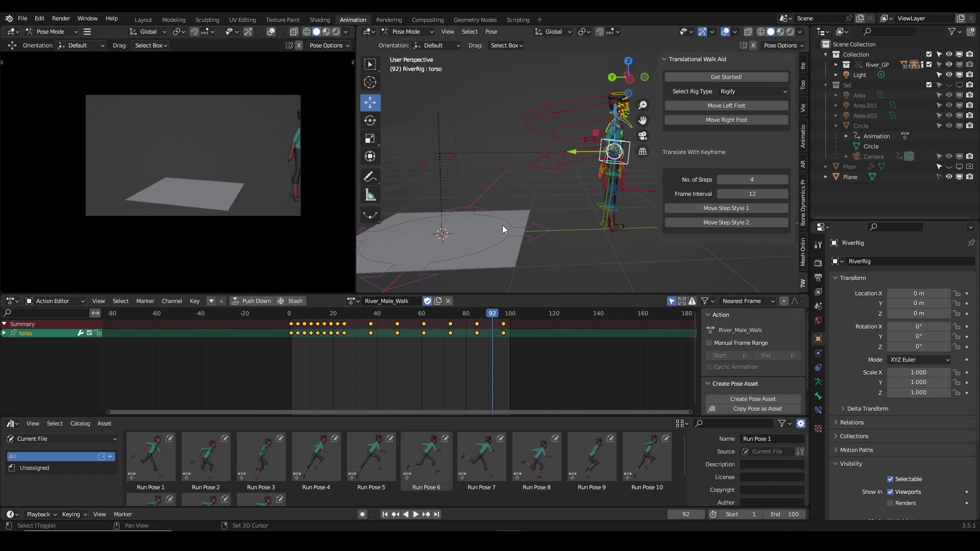
{"action": "left_click", "coordinate": [292, 316]}
{"action": "key", "text": "space"}
{"action": "key", "text": "Escape"}
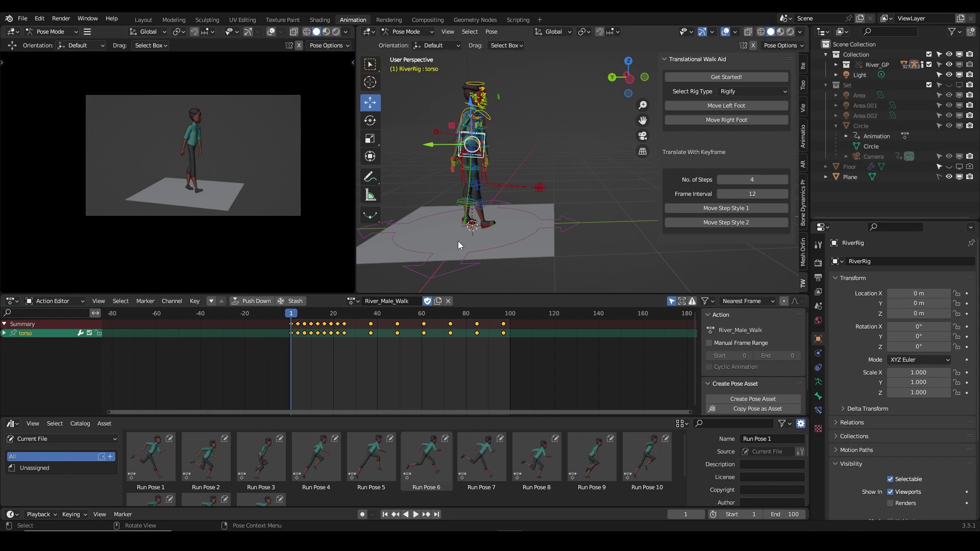
{"action": "left_click", "coordinate": [294, 315]}
{"action": "key", "text": "space"}
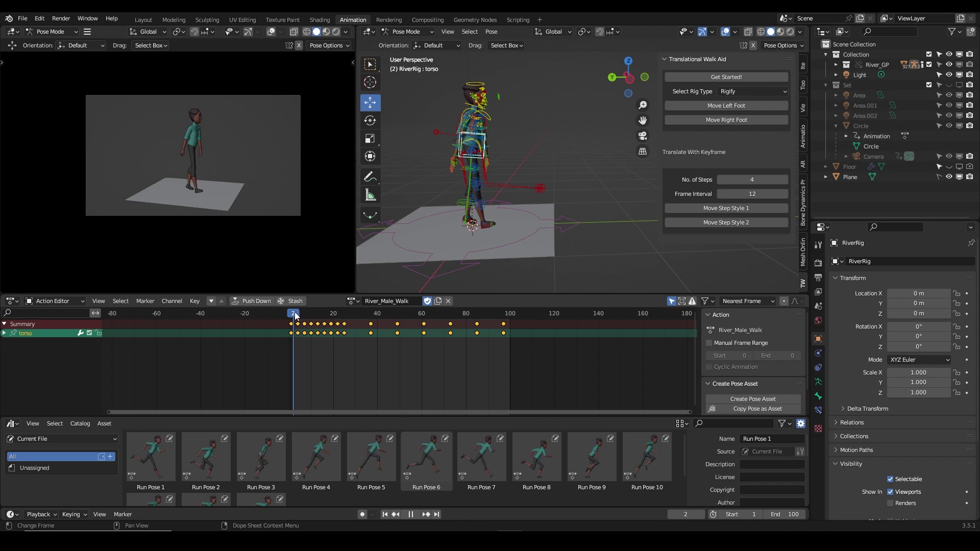
{"action": "mouse_move", "coordinate": [295, 316]}
{"action": "left_mouse_down"}
{"action": "mouse_move", "coordinate": [351, 316]}
{"action": "mouse_move", "coordinate": [261, 316]}
{"action": "mouse_move", "coordinate": [528, 340]}
{"action": "mouse_move", "coordinate": [293, 323]}
{"action": "left_mouse_up"}
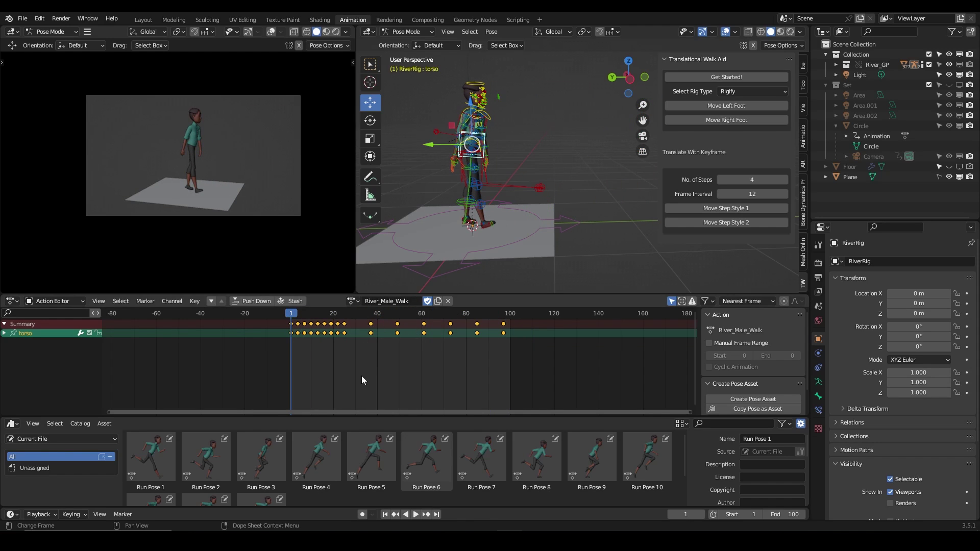
Step: Lock the Y Location channels of the torso, the right IK foot and the left IK foot in the Action Editor
{"action": "scroll", "coordinate": [487, 176], "scroll_direction": "up", "scroll_amount": 2}
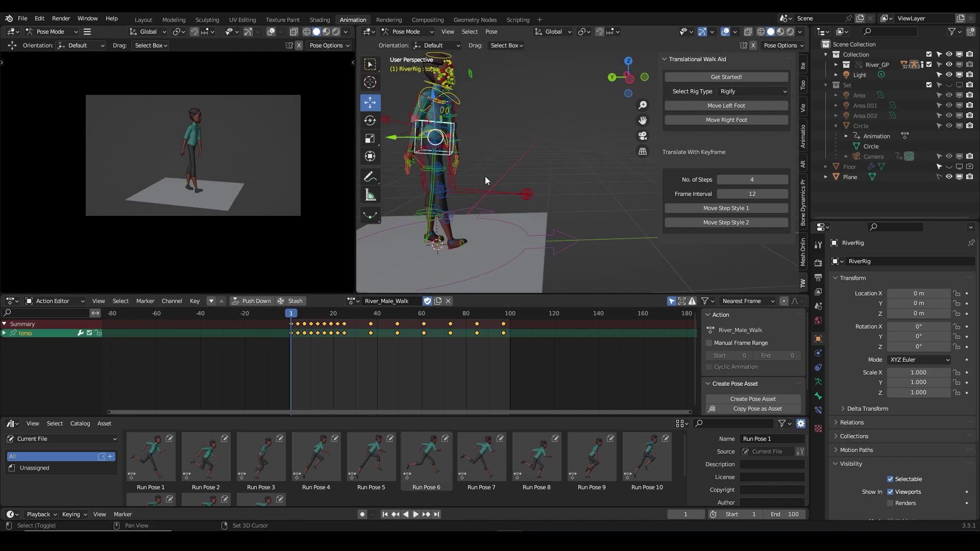
{"action": "middle_click_drag", "start_coordinate": [485, 176], "coordinate": [523, 160], "text": "shift"}
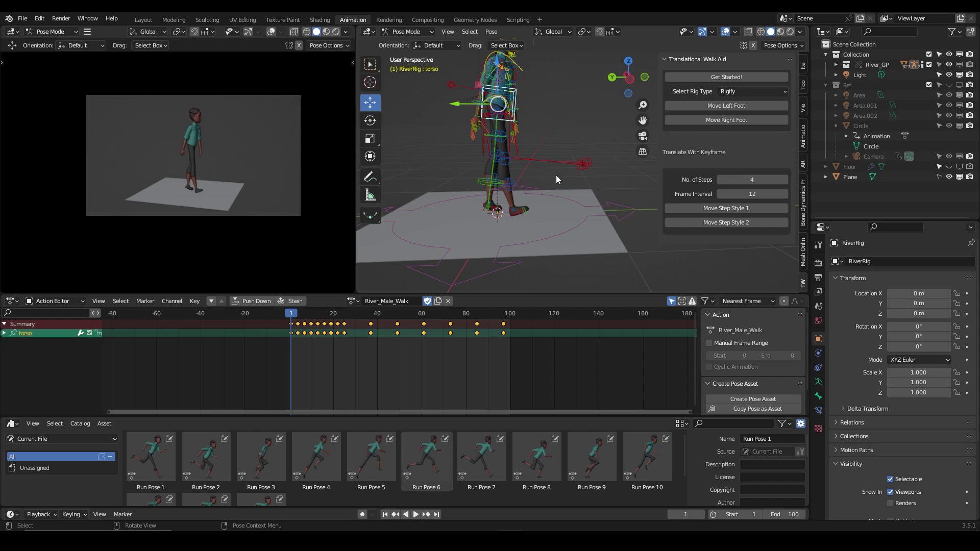
{"action": "left_click", "coordinate": [515, 213]}
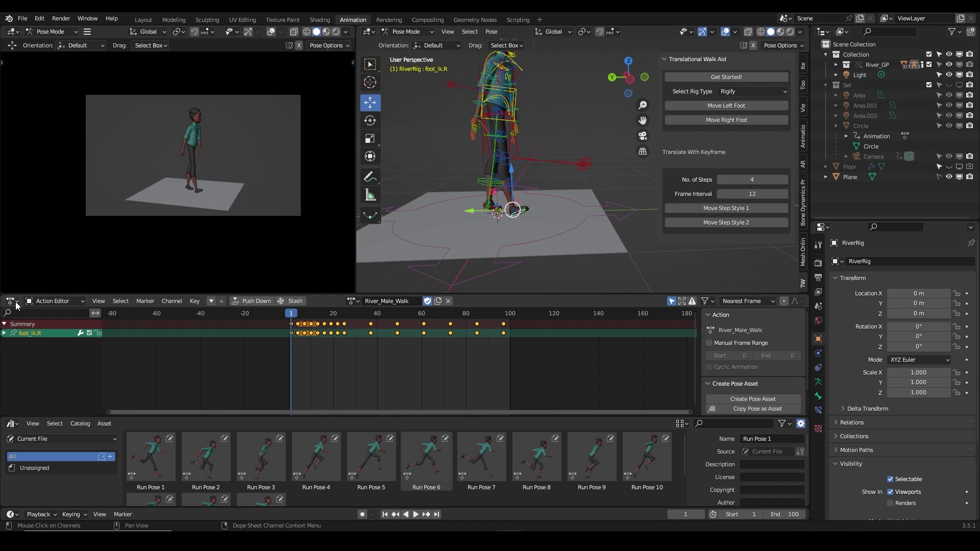
{"action": "left_click", "coordinate": [99, 354]}
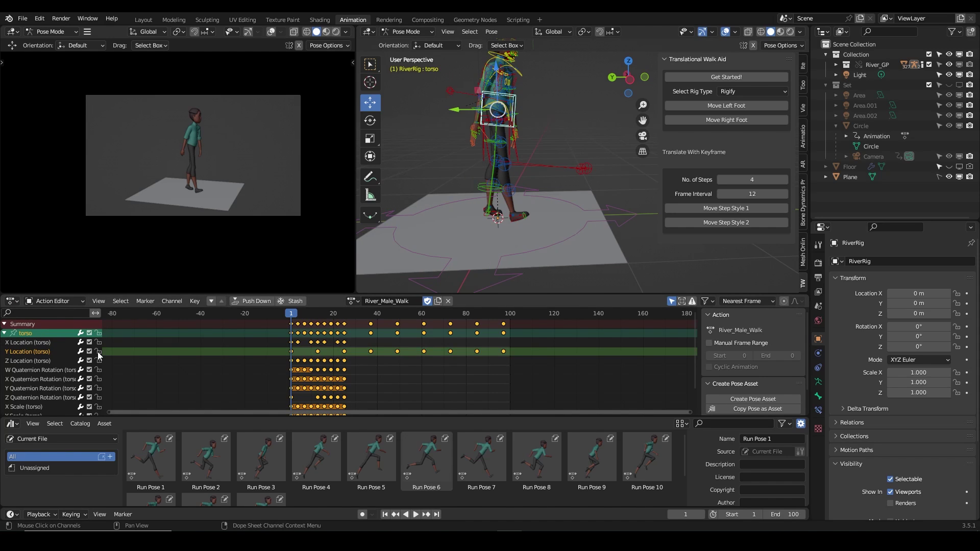
{"action": "left_click", "coordinate": [517, 219]}
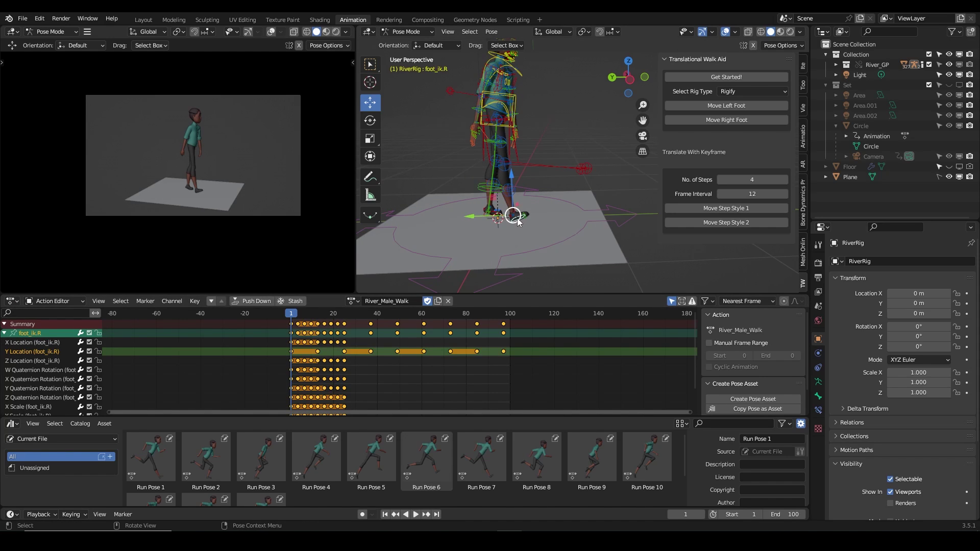
{"action": "left_click", "coordinate": [98, 351]}
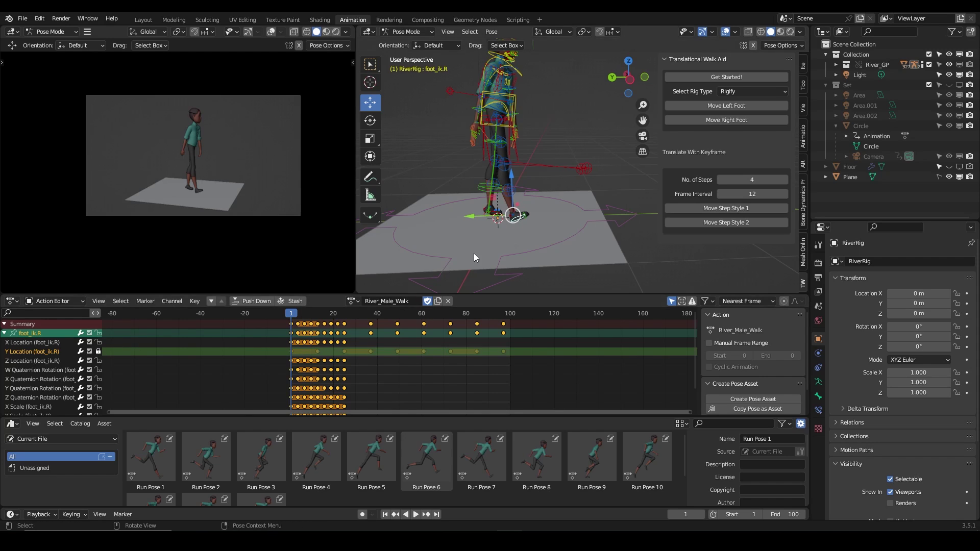
{"action": "left_click", "coordinate": [489, 215]}
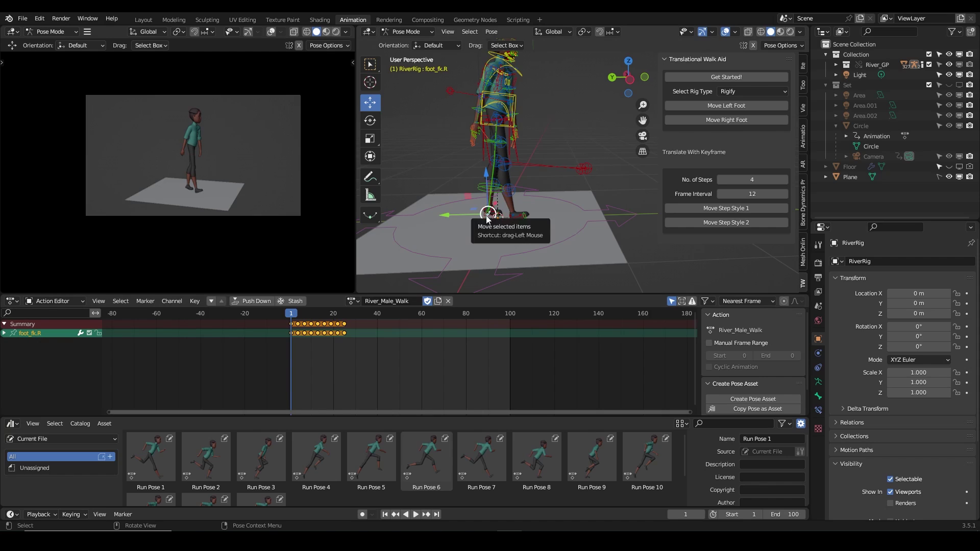
{"action": "left_click", "coordinate": [485, 212]}
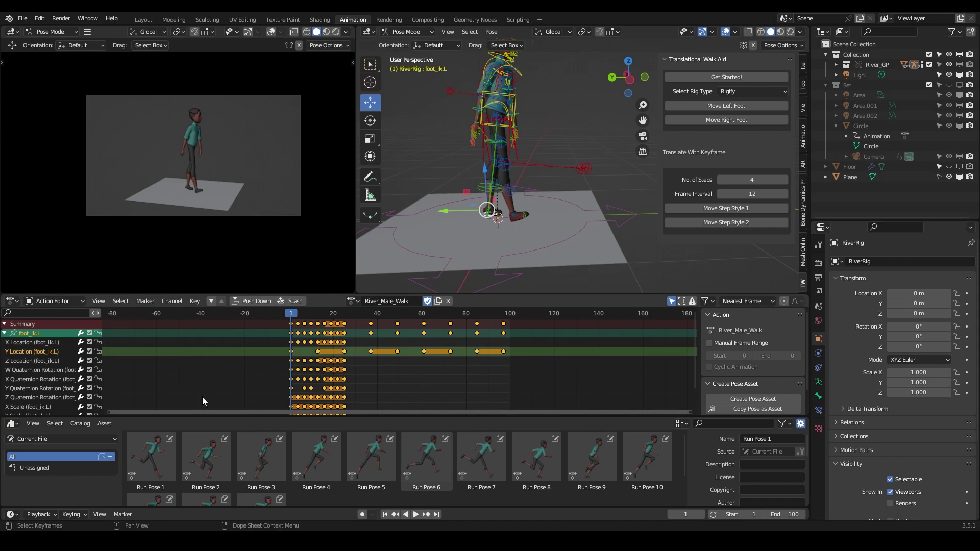
{"action": "left_click", "coordinate": [98, 351]}
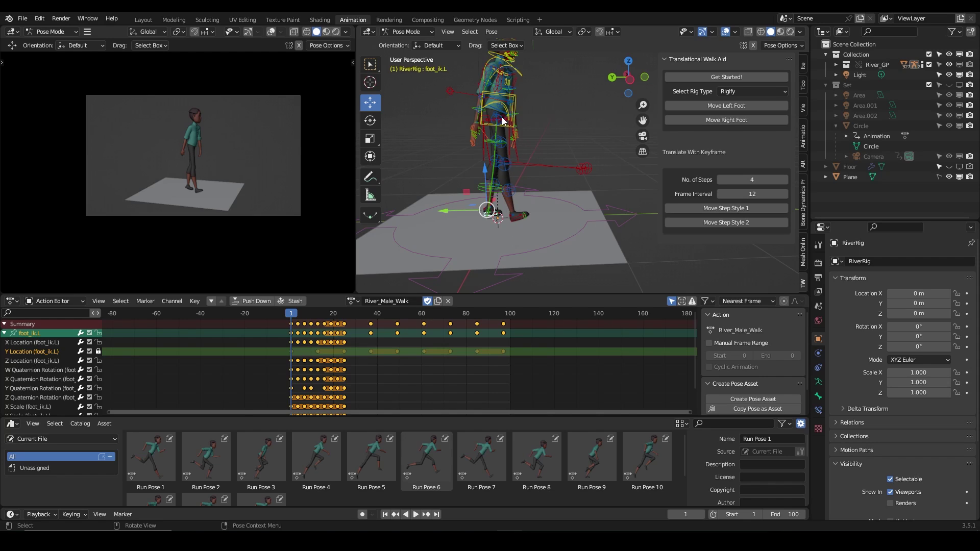
Step: Select all of the rig's bones and their unlocked keyframes from frame 1 to frame 25
{"action": "scroll", "coordinate": [522, 113], "scroll_direction": "down", "scroll_amount": 2}
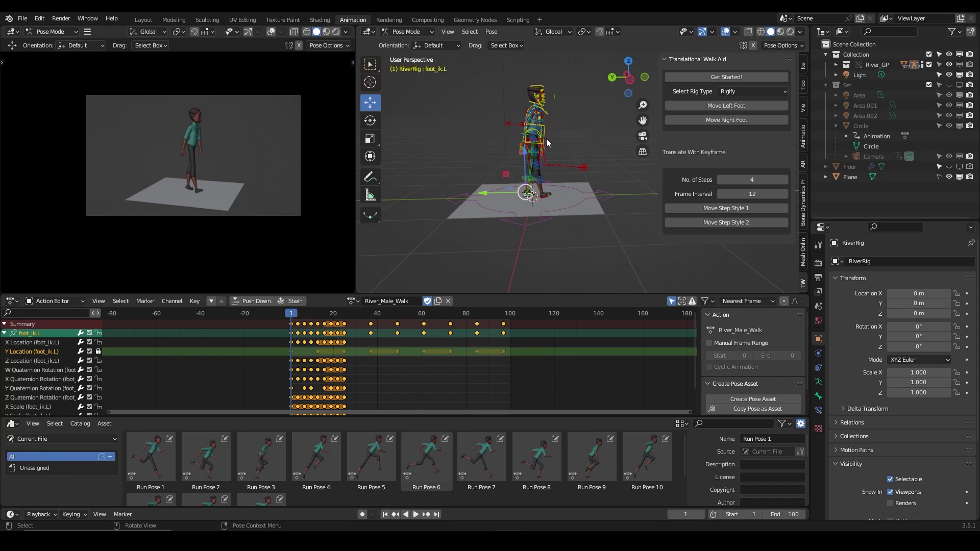
{"action": "key", "text": "a"}
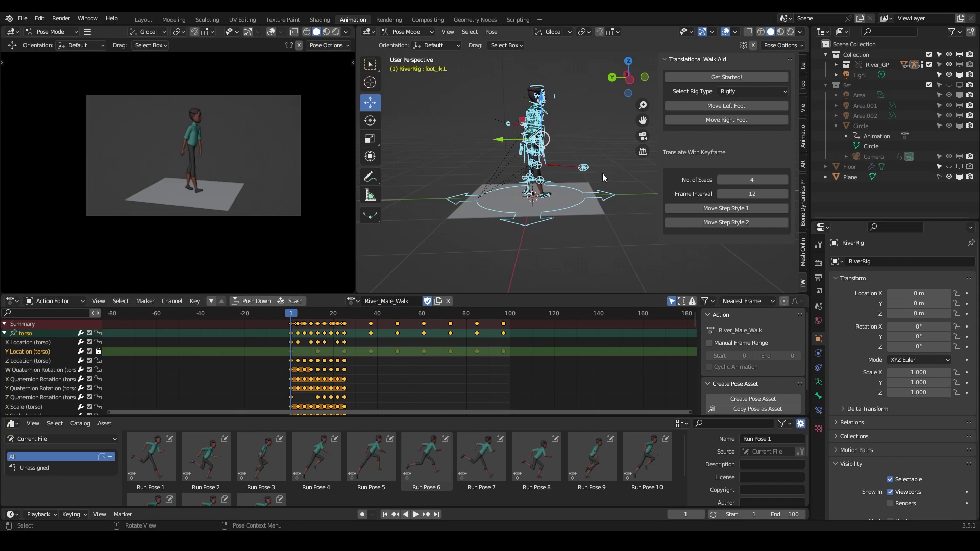
{"action": "left_click", "coordinate": [492, 210], "text": "shift"}
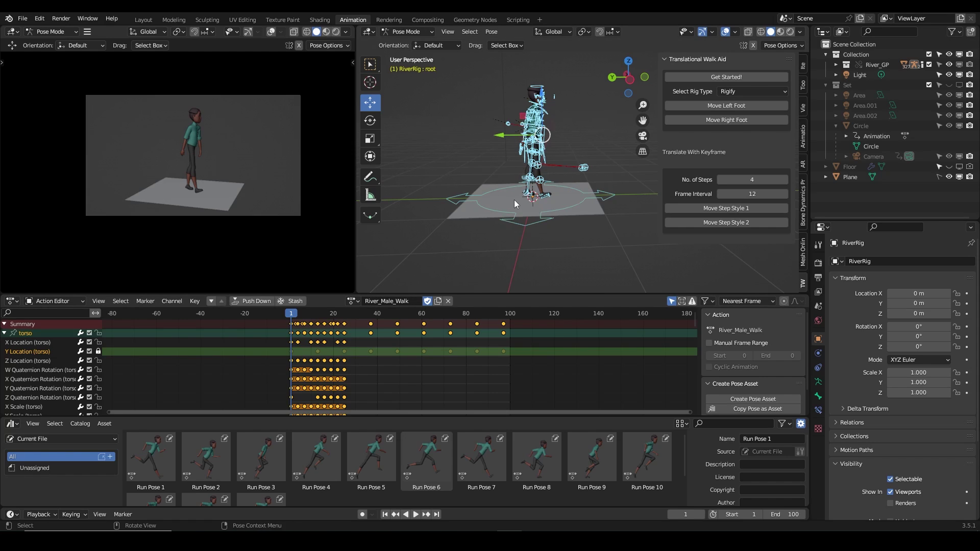
{"action": "scroll", "coordinate": [308, 339], "scroll_direction": "up", "scroll_amount": 3}
{"action": "scroll", "coordinate": [308, 339], "scroll_direction": "up", "scroll_amount": 5}
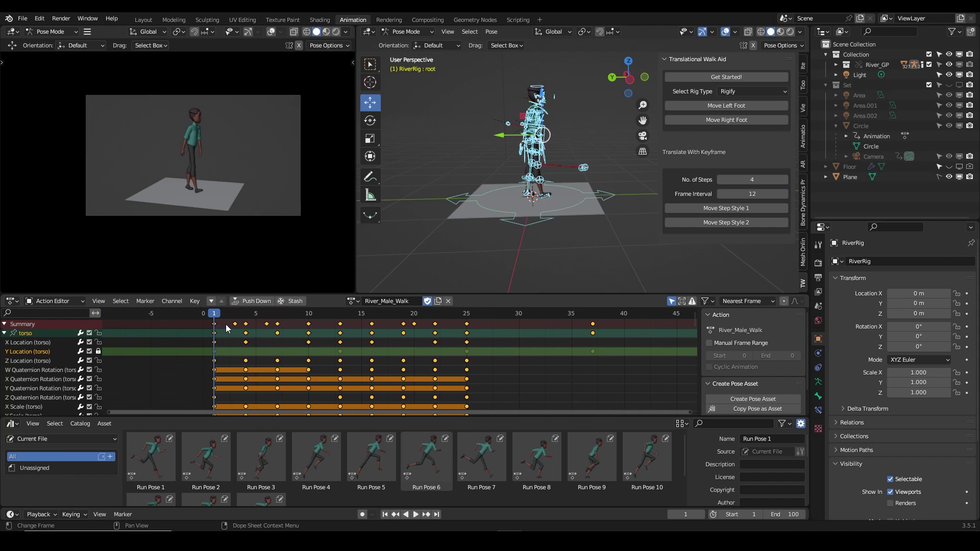
{"action": "left_click", "coordinate": [226, 324]}
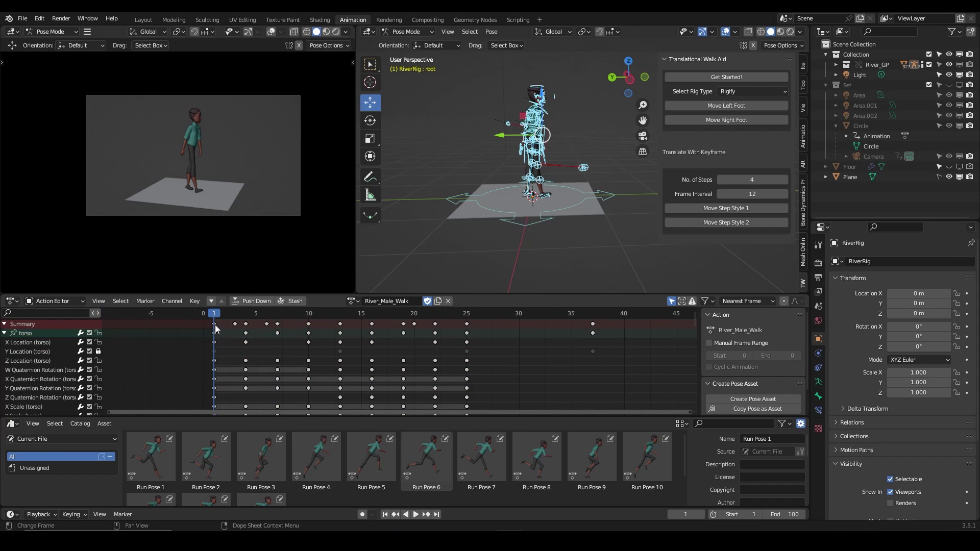
{"action": "left_click", "coordinate": [215, 324]}
{"action": "left_click_drag", "start_coordinate": [207, 323], "coordinate": [501, 330]}
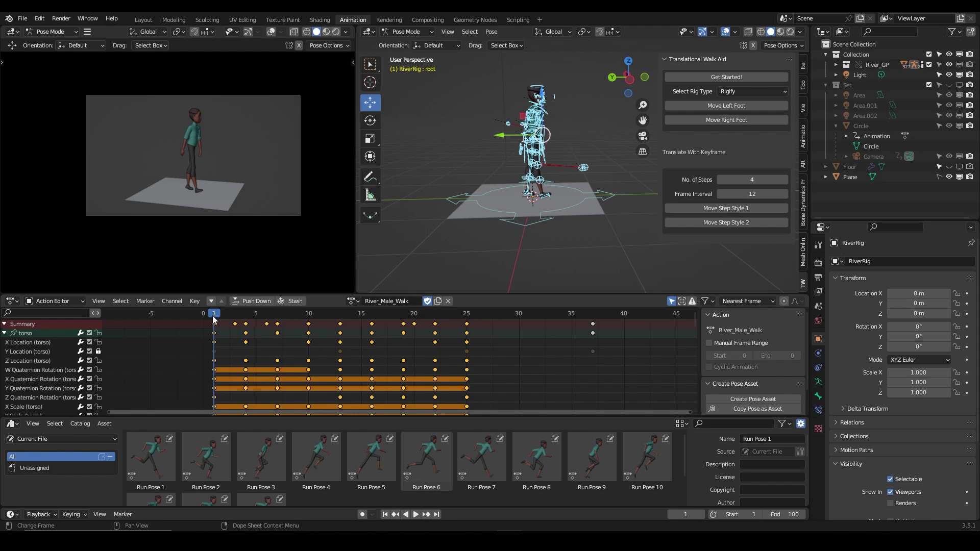
Step: Copy the selected walk-cycle keyframes with the playhead at frame 1 and paste them at frame 25
{"action": "left_click", "coordinate": [469, 316]}
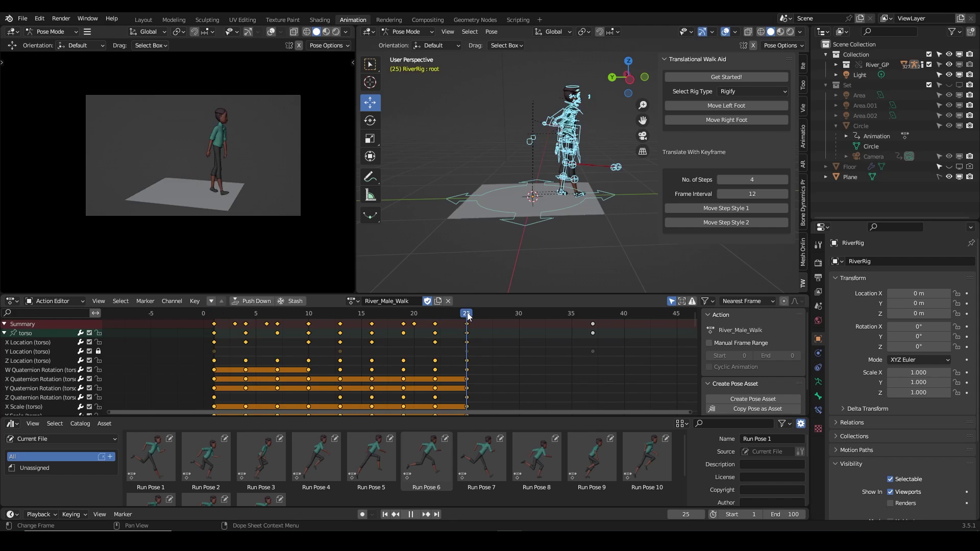
{"action": "key", "text": "space"}
{"action": "left_click", "coordinate": [215, 316]}
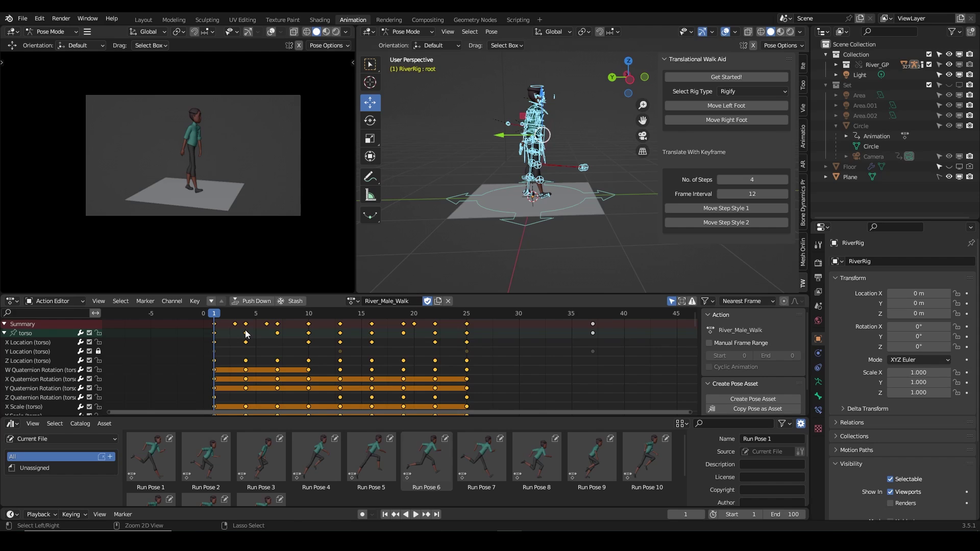
{"action": "left_click", "coordinate": [467, 314]}
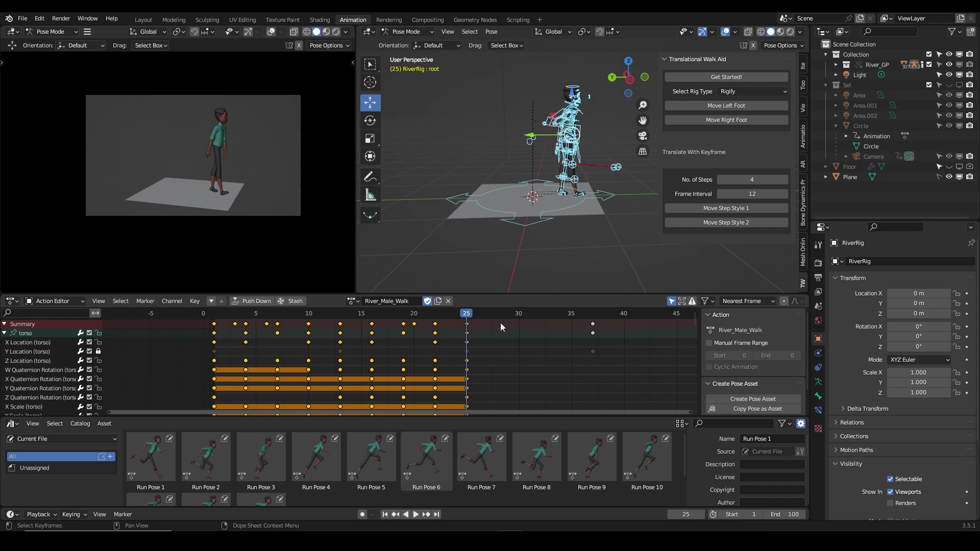
{"action": "scroll", "coordinate": [535, 344], "scroll_direction": "down", "scroll_amount": 3}
{"action": "middle_click_drag", "start_coordinate": [566, 356], "coordinate": [347, 347]}
{"action": "key", "text": "ctrl+v"}
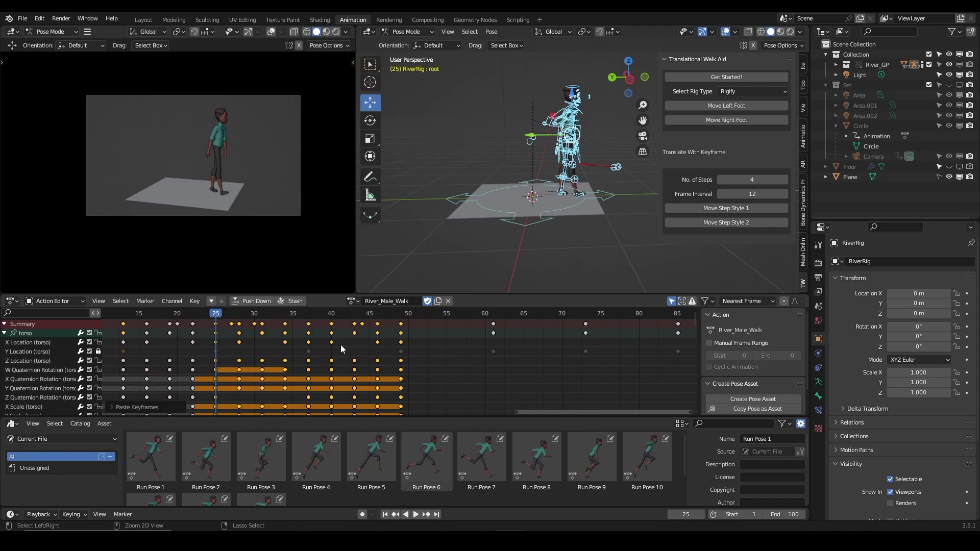
Step: Paste the copied walk-cycle keyframes again at frames 49 and 73
{"action": "left_click", "coordinate": [401, 315]}
{"action": "key", "text": "space"}
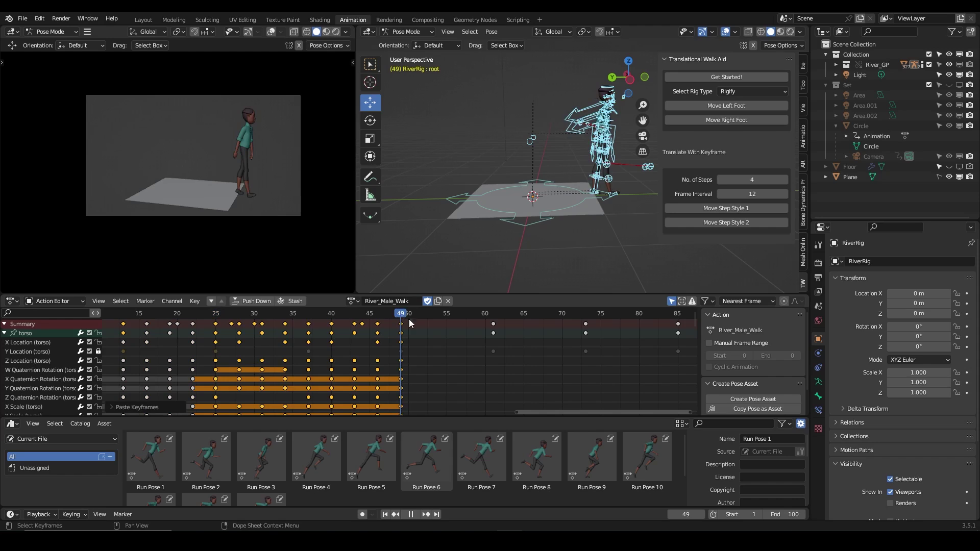
{"action": "key", "text": "Escape"}
{"action": "key", "text": "ctrl+v"}
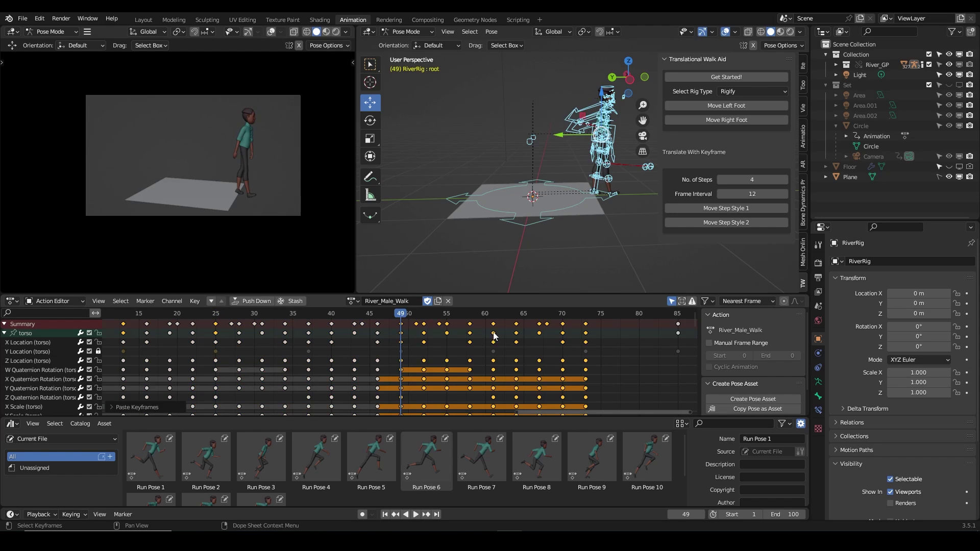
{"action": "scroll", "coordinate": [494, 335], "scroll_direction": "right", "scroll_amount": 5, "text": "ctrl"}
{"action": "left_click", "coordinate": [420, 314]}
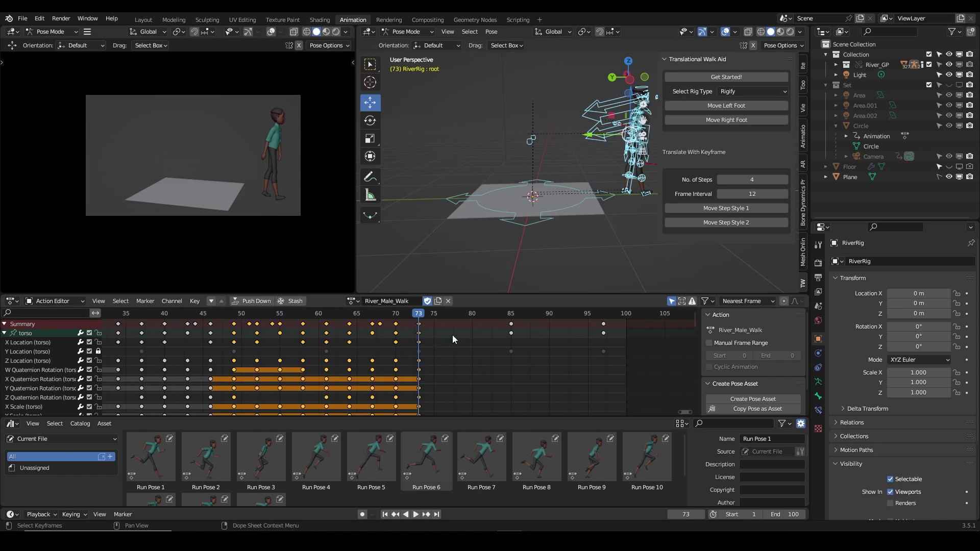
{"action": "key", "text": "ctrl+v"}
{"action": "scroll", "coordinate": [556, 333], "scroll_direction": "right", "scroll_amount": 2, "text": "ctrl"}
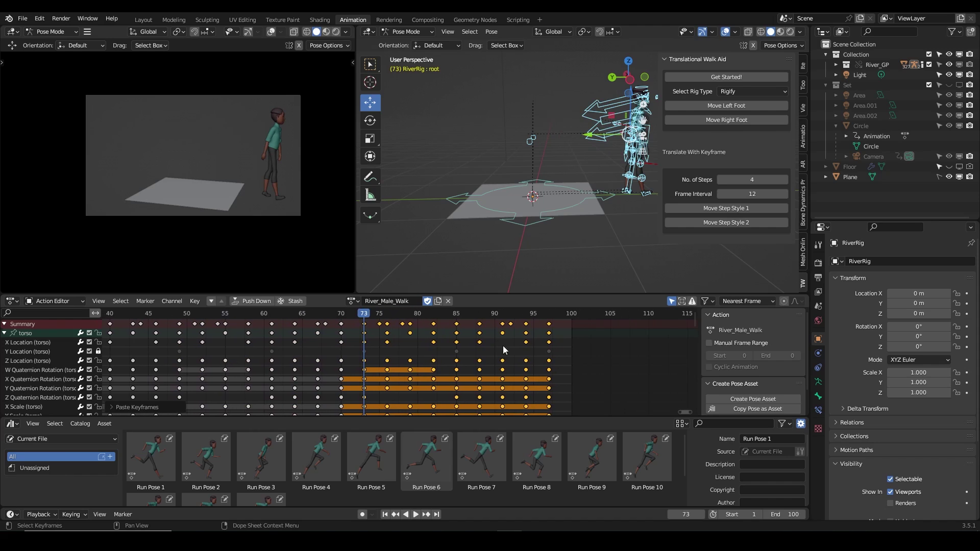
Step: Play the extended walk from frame 1 with the viewport overlays hidden, then restore the overlays and return to frame 1
{"action": "left_click", "coordinate": [550, 312]}
{"action": "scroll", "coordinate": [514, 363], "scroll_direction": "down", "scroll_amount": 4}
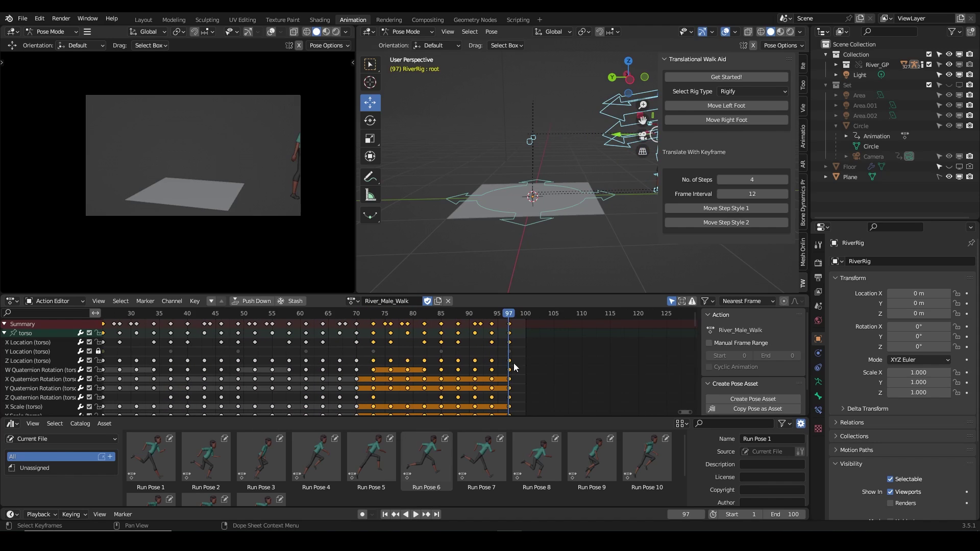
{"action": "scroll", "coordinate": [489, 367], "scroll_direction": "down", "scroll_amount": 4}
{"action": "left_click_drag", "start_coordinate": [506, 313], "coordinate": [247, 324]}
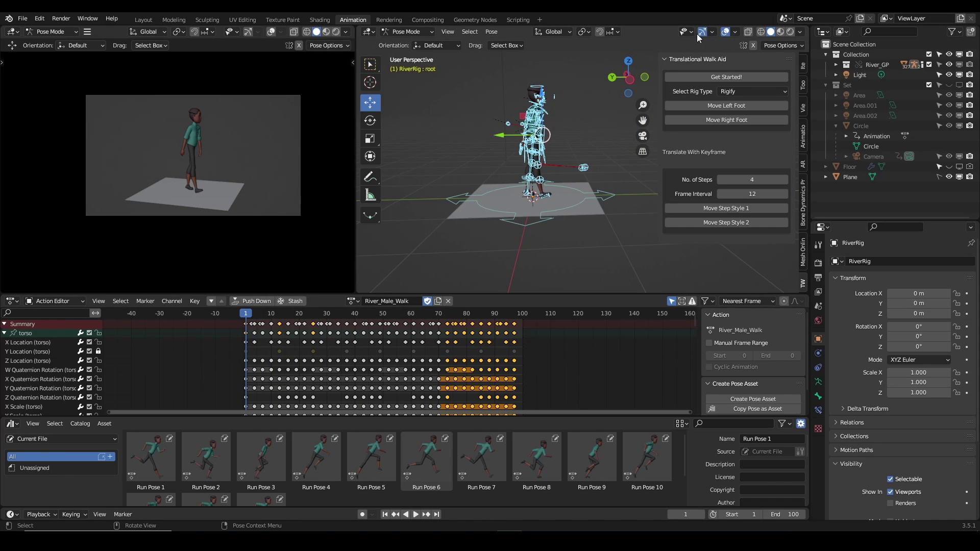
{"action": "left_click", "coordinate": [725, 32]}
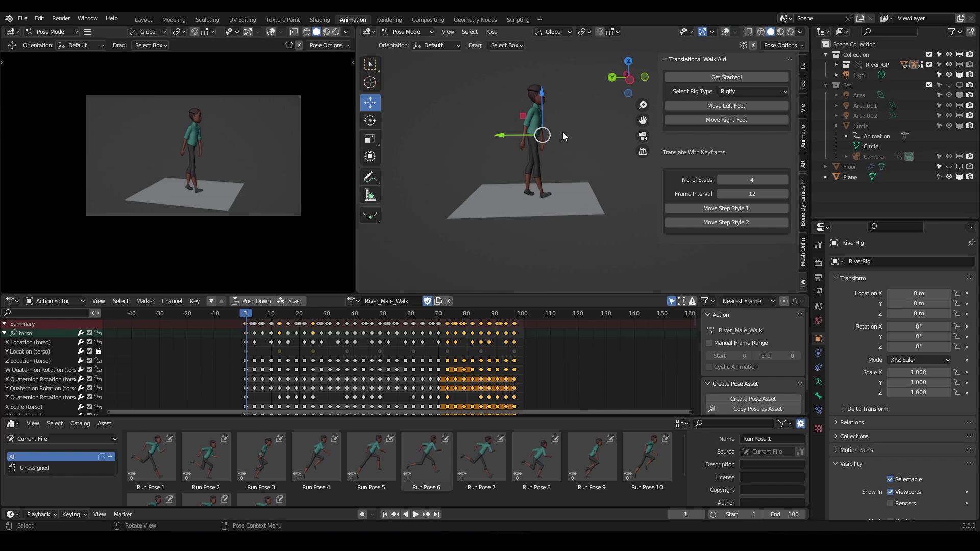
{"action": "scroll", "coordinate": [563, 132], "scroll_direction": "down", "scroll_amount": 2}
{"action": "middle_click_drag", "start_coordinate": [532, 168], "coordinate": [492, 182], "text": "shift"}
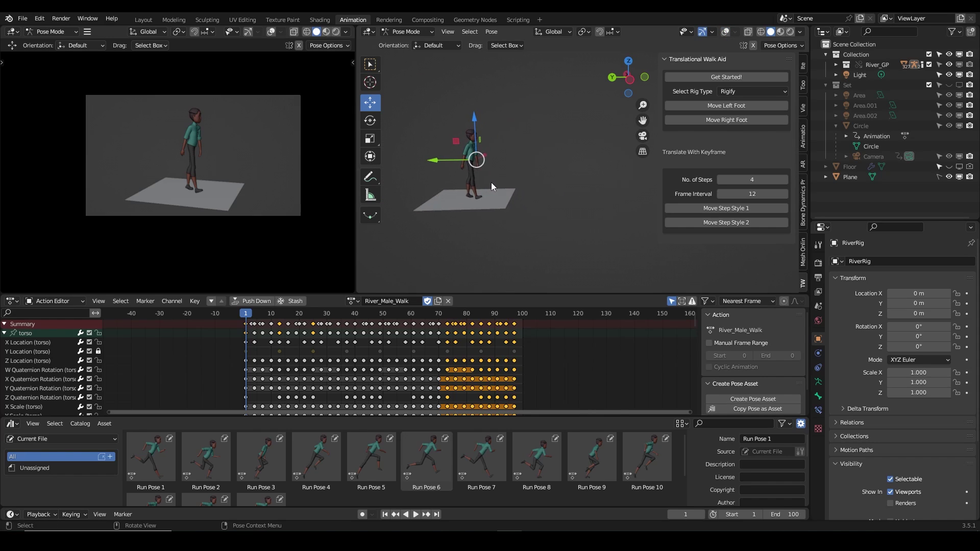
{"action": "key", "text": "space"}
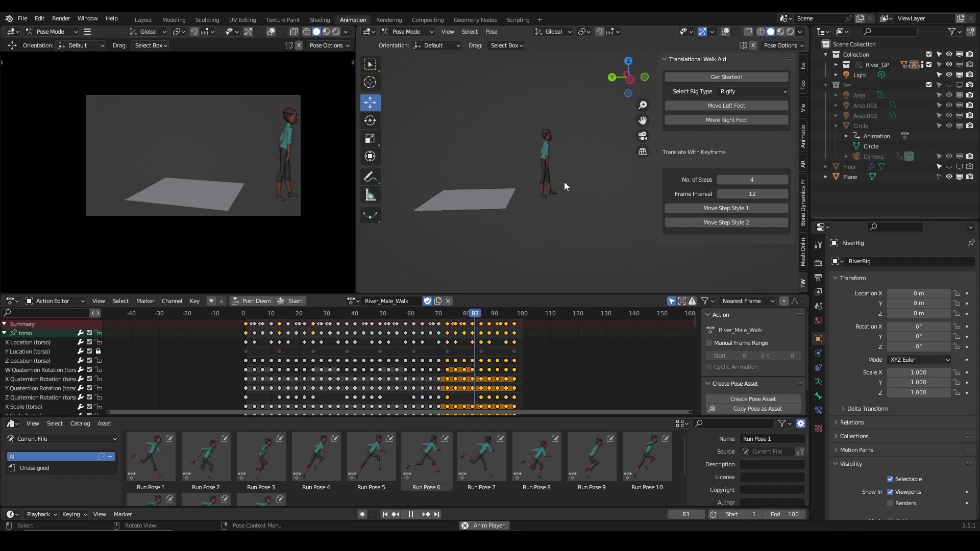
{"action": "key", "text": "space"}
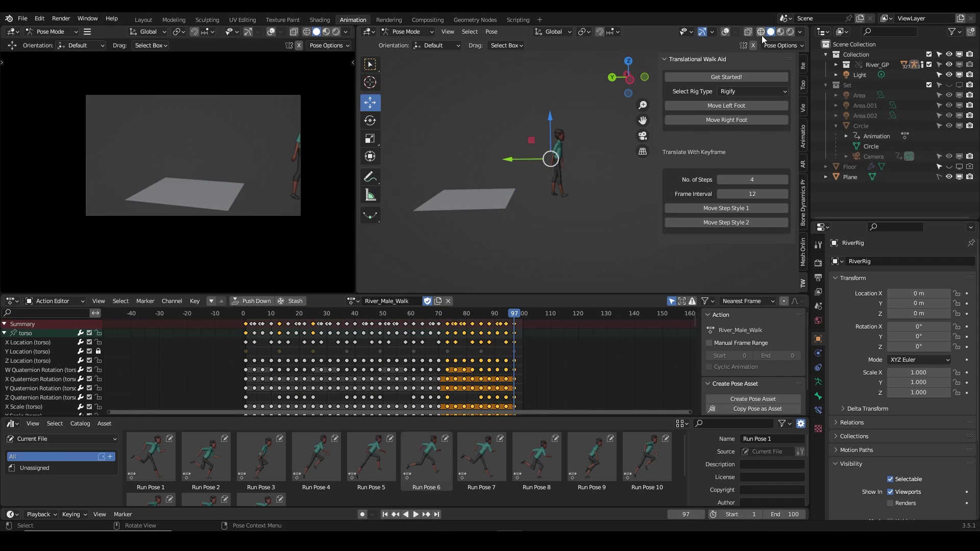
{"action": "left_click", "coordinate": [726, 32]}
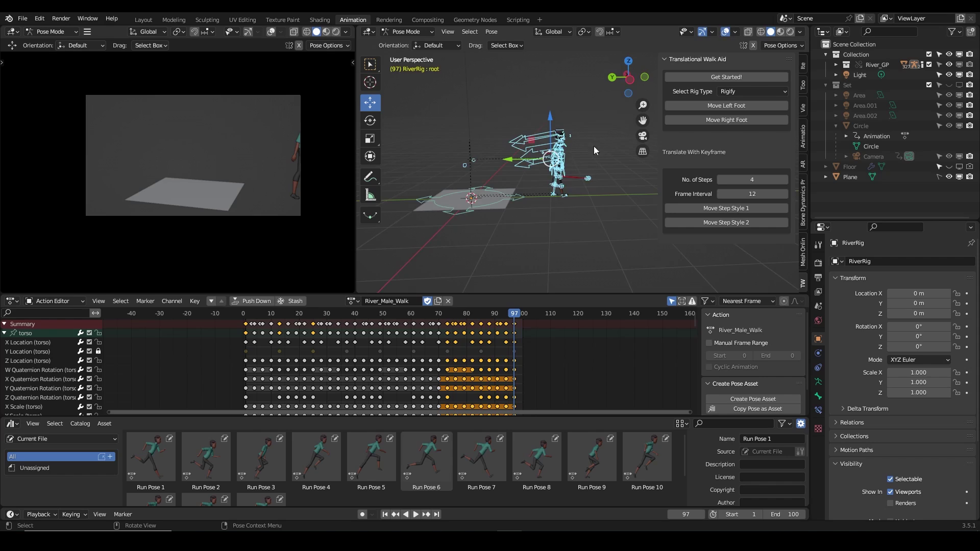
{"action": "left_click", "coordinate": [385, 514]}
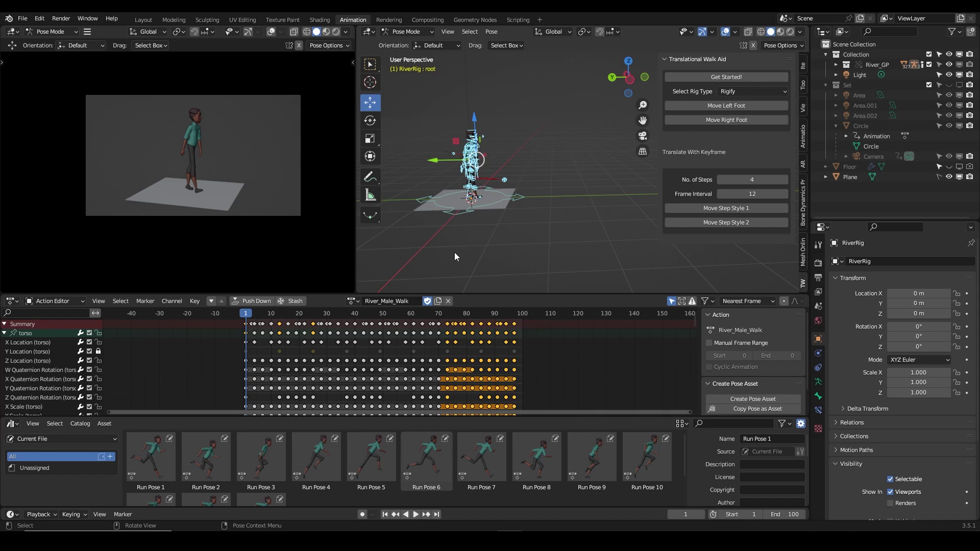
Step: Play the walk from frame 1 to about frame 74, pause it, and hide every rig layer except Root
{"action": "key", "text": "space"}
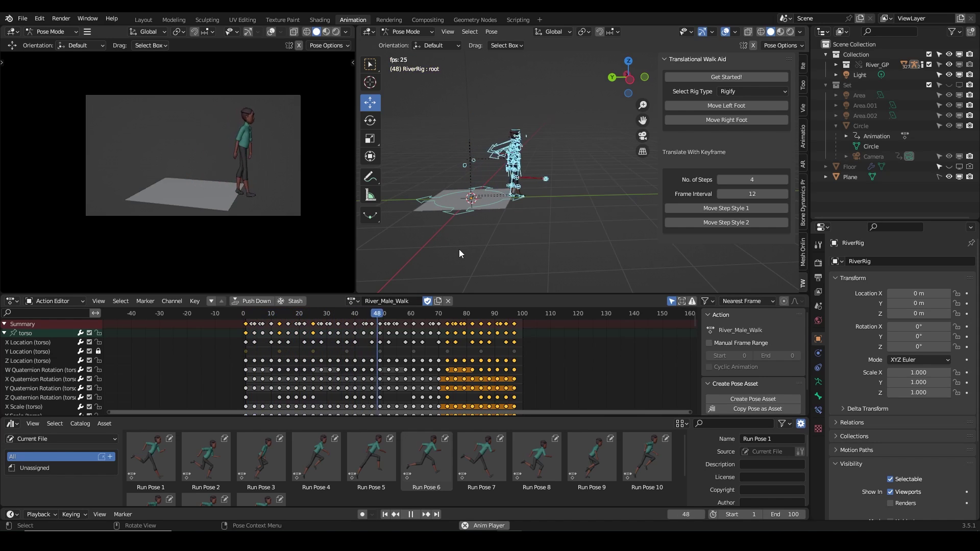
{"action": "key", "text": "space"}
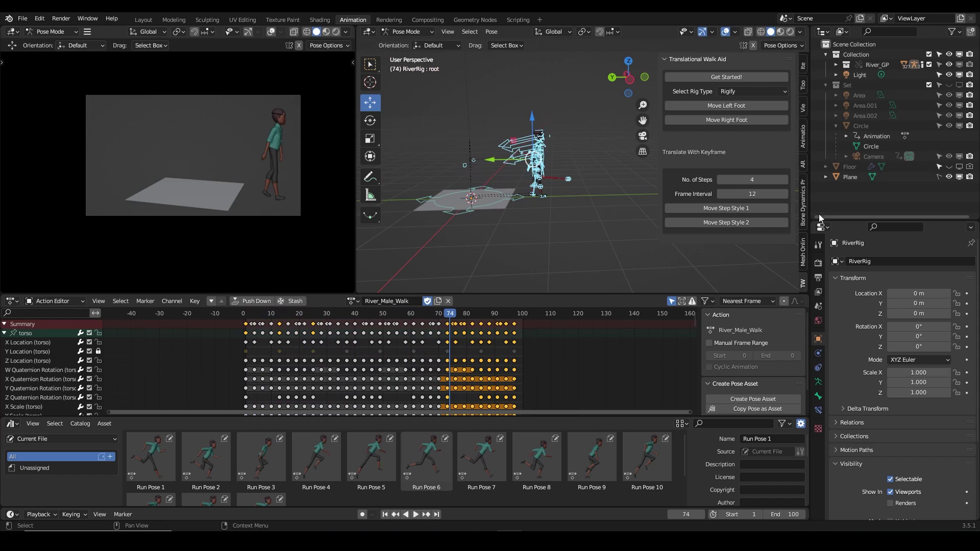
{"action": "left_click", "coordinate": [803, 69]}
{"action": "left_click", "coordinate": [536, 162]}
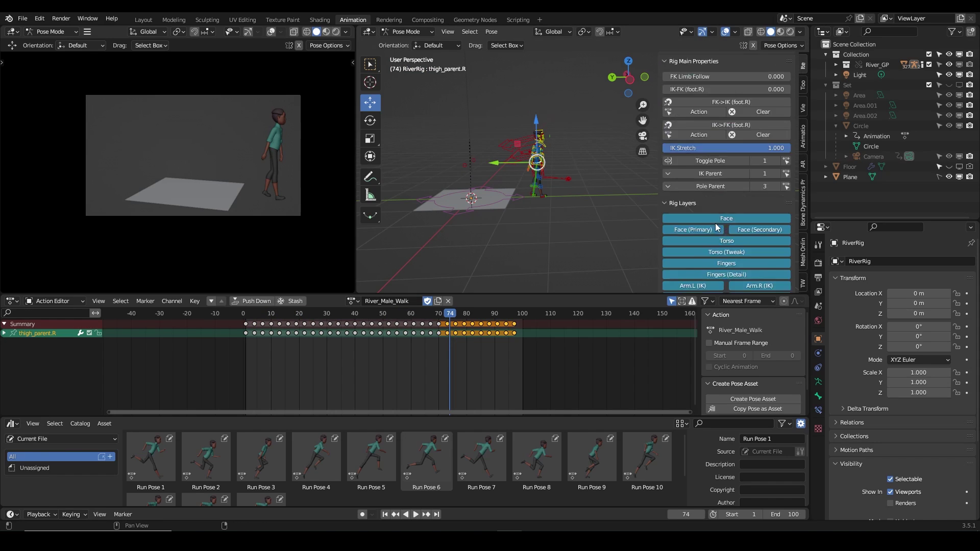
{"action": "scroll", "coordinate": [716, 227], "scroll_direction": "down", "scroll_amount": 6}
{"action": "left_click_drag", "start_coordinate": [693, 197], "coordinate": [746, 118]}
{"action": "scroll", "coordinate": [750, 153], "scroll_direction": "down", "scroll_amount": 7}
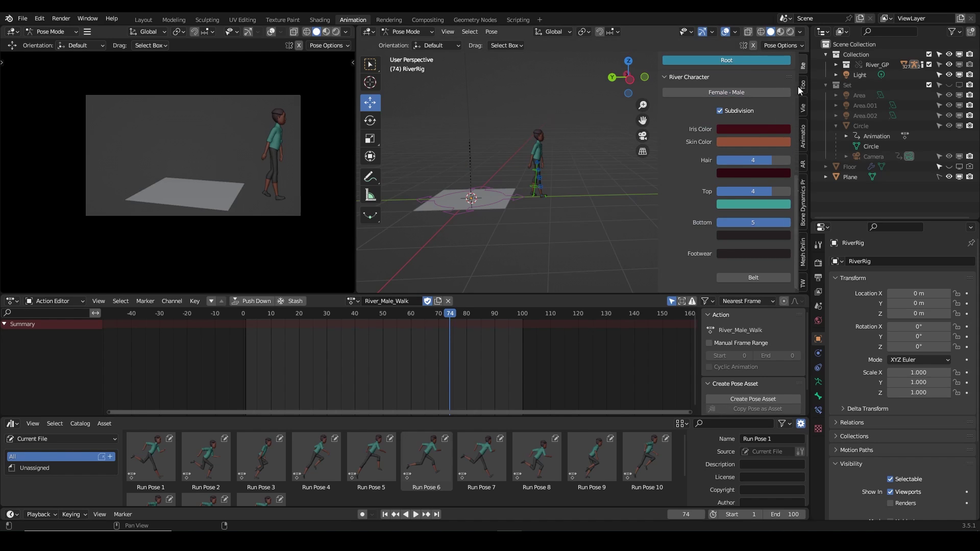
{"action": "scroll", "coordinate": [638, 211], "scroll_direction": "up", "scroll_amount": 5}
{"action": "scroll", "coordinate": [687, 210], "scroll_direction": "up", "scroll_amount": 5}
{"action": "scroll", "coordinate": [686, 205], "scroll_direction": "up", "scroll_amount": 1}
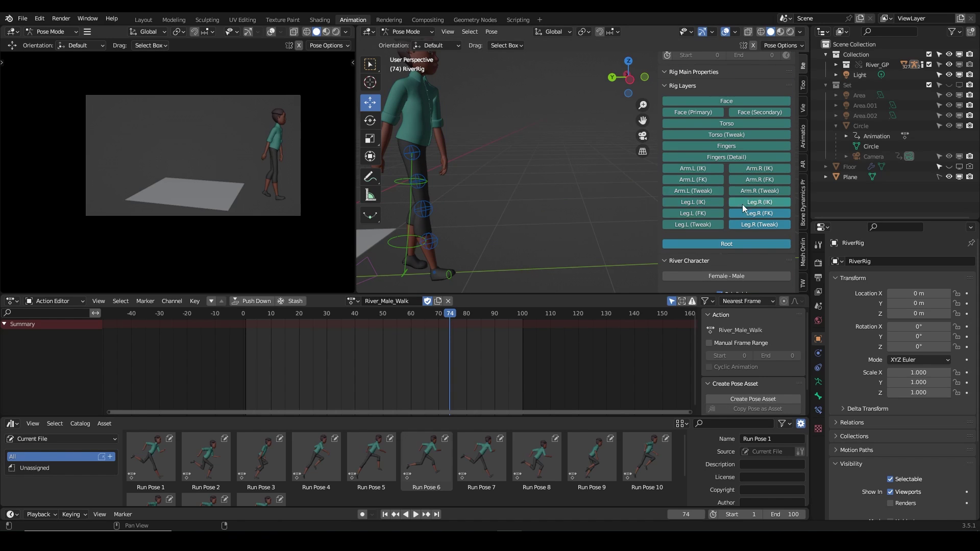
{"action": "left_click", "coordinate": [744, 214]}
{"action": "left_click", "coordinate": [738, 224]}
{"action": "scroll", "coordinate": [559, 194], "scroll_direction": "down", "scroll_amount": 5}
{"action": "scroll", "coordinate": [555, 192], "scroll_direction": "up", "scroll_amount": 1}
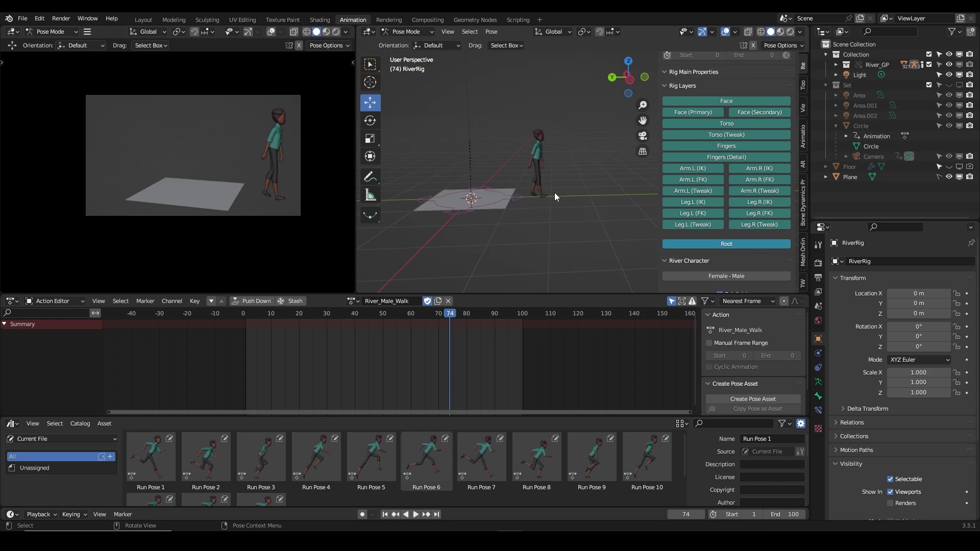
Step: Play the extended walk from frame 1 with only the root control showing, and return to frame 1
{"action": "left_click", "coordinate": [385, 515]}
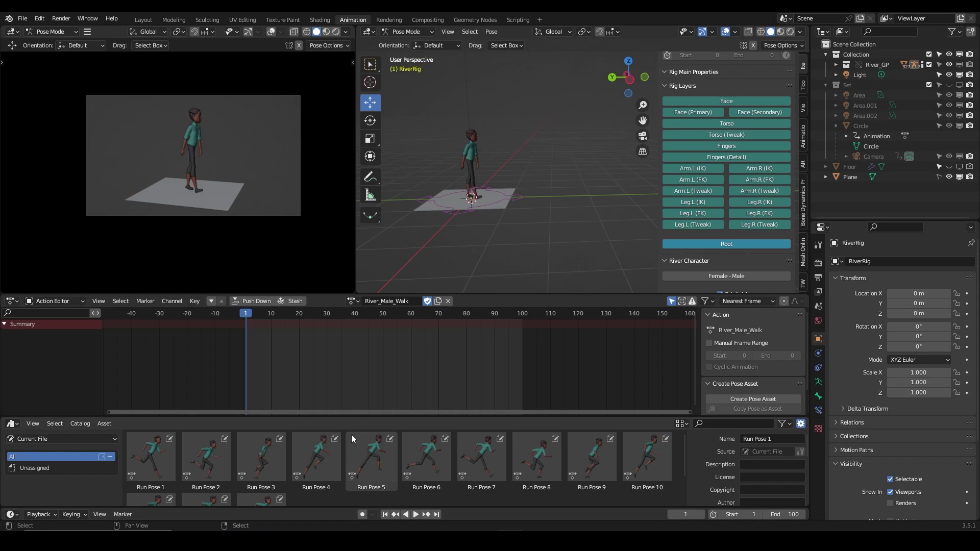
{"action": "key", "text": "space"}
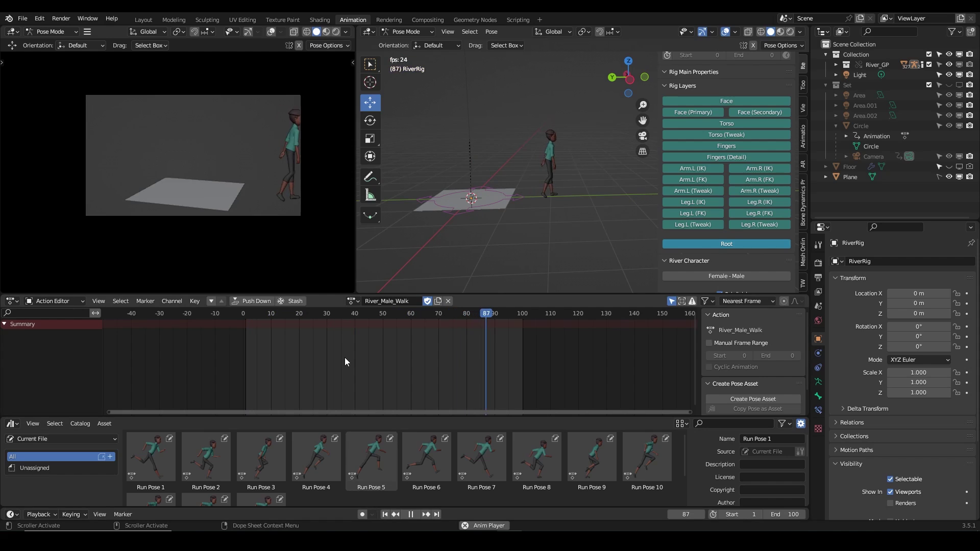
{"action": "key", "text": "space"}
{"action": "key", "text": "shift+Left"}
{"action": "scroll", "coordinate": [492, 213], "scroll_direction": "up", "scroll_amount": 3}
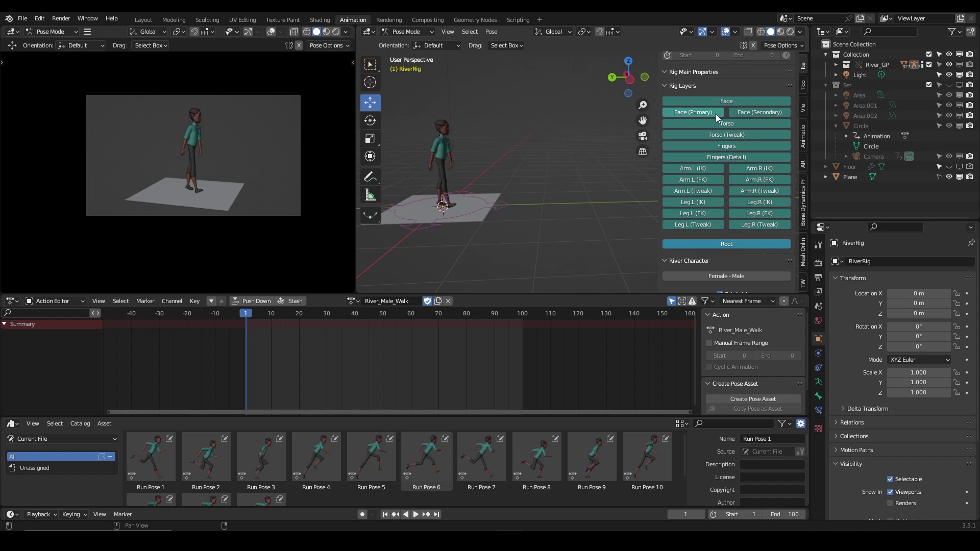
Step: Bring up the Translational Walk Aid settings and select the rig's root bone at the character's feet
{"action": "scroll", "coordinate": [795, 139], "scroll_direction": "up", "scroll_amount": 3}
{"action": "scroll", "coordinate": [795, 139], "scroll_direction": "down", "scroll_amount": 3}
{"action": "left_click", "coordinate": [805, 160]}
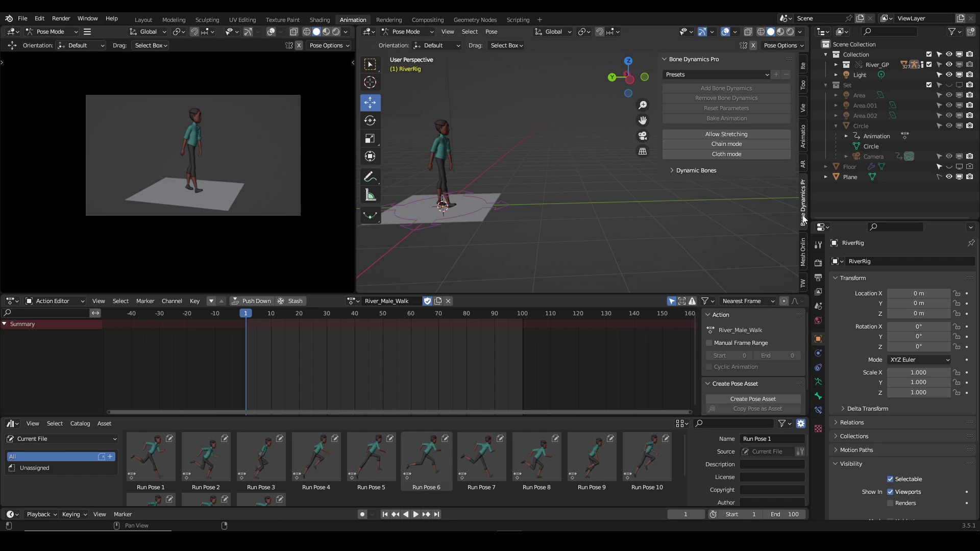
{"action": "left_click", "coordinate": [803, 282]}
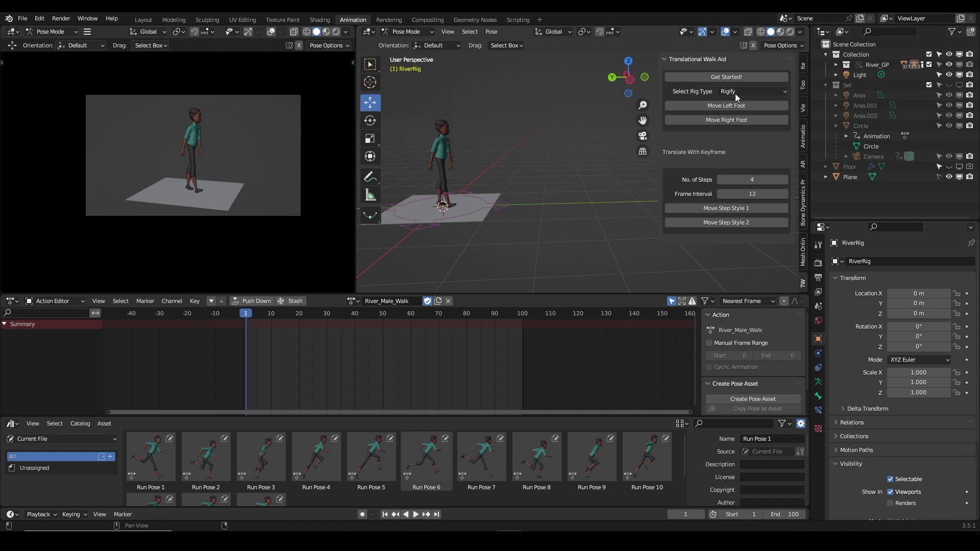
{"action": "left_click", "coordinate": [721, 109]}
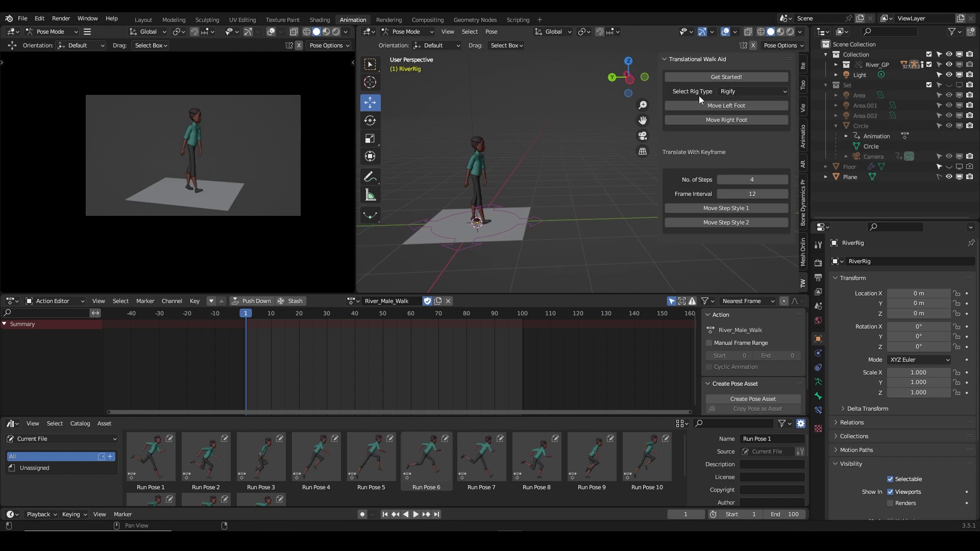
{"action": "left_click", "coordinate": [513, 214]}
Step: Try Move Left Foot with the rig type set to AutoRig Pro and to BlendRig, and set the type back to Rigify
{"action": "left_click", "coordinate": [735, 91]}
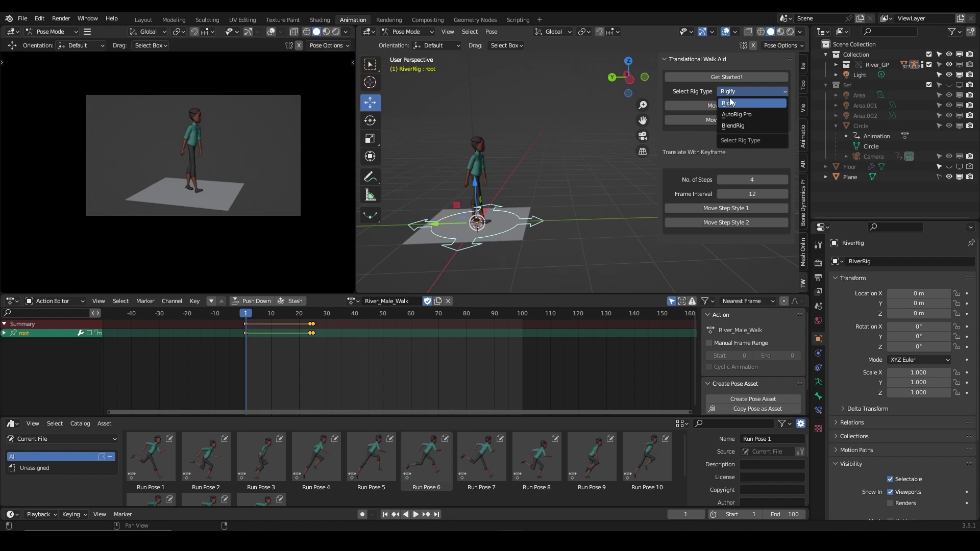
{"action": "left_click", "coordinate": [738, 115]}
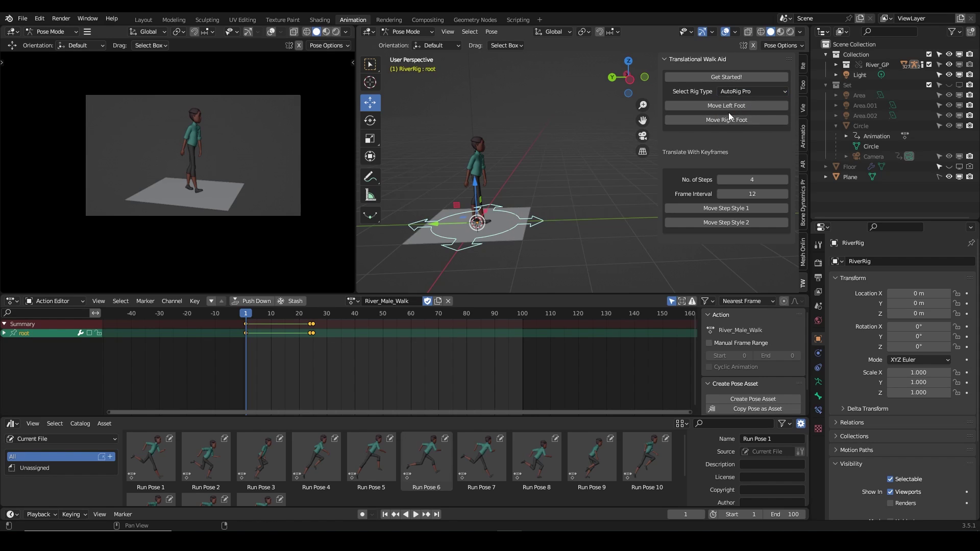
{"action": "left_click", "coordinate": [725, 106]}
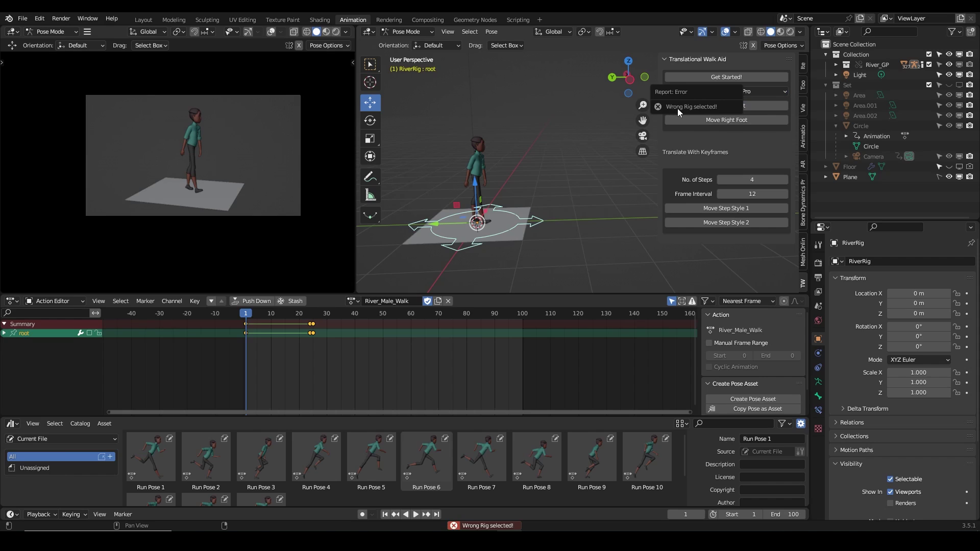
{"action": "left_click", "coordinate": [759, 91]}
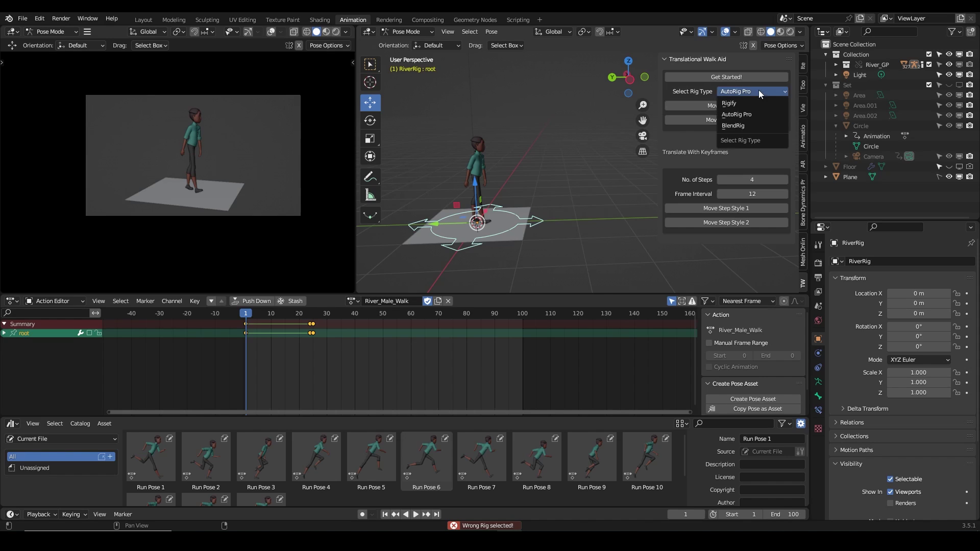
{"action": "left_click", "coordinate": [750, 125]}
{"action": "left_click", "coordinate": [697, 107]}
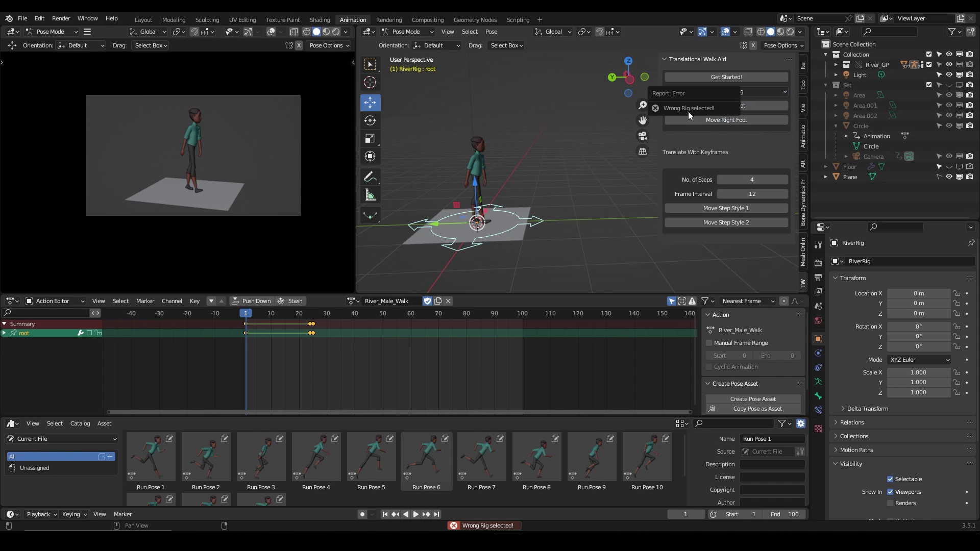
{"action": "left_click", "coordinate": [764, 93]}
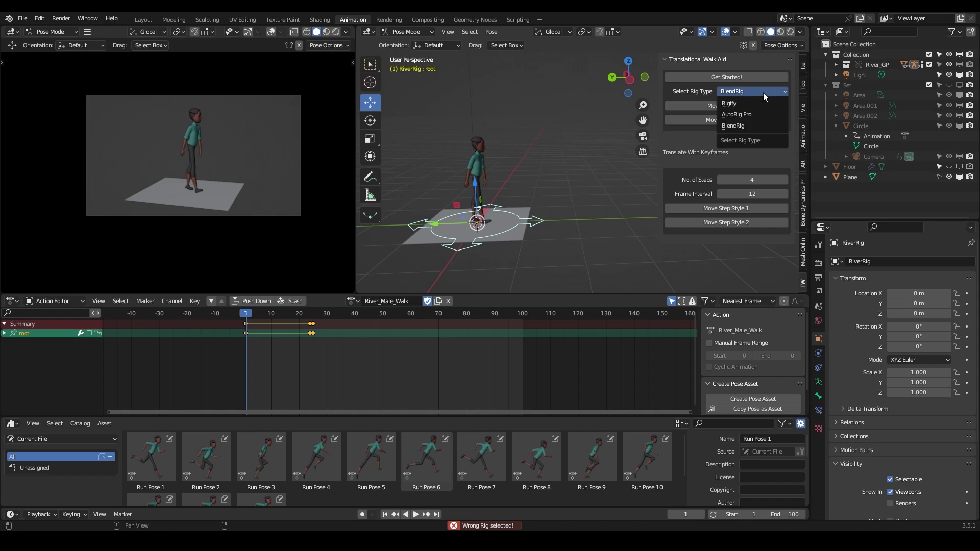
{"action": "left_click", "coordinate": [743, 102]}
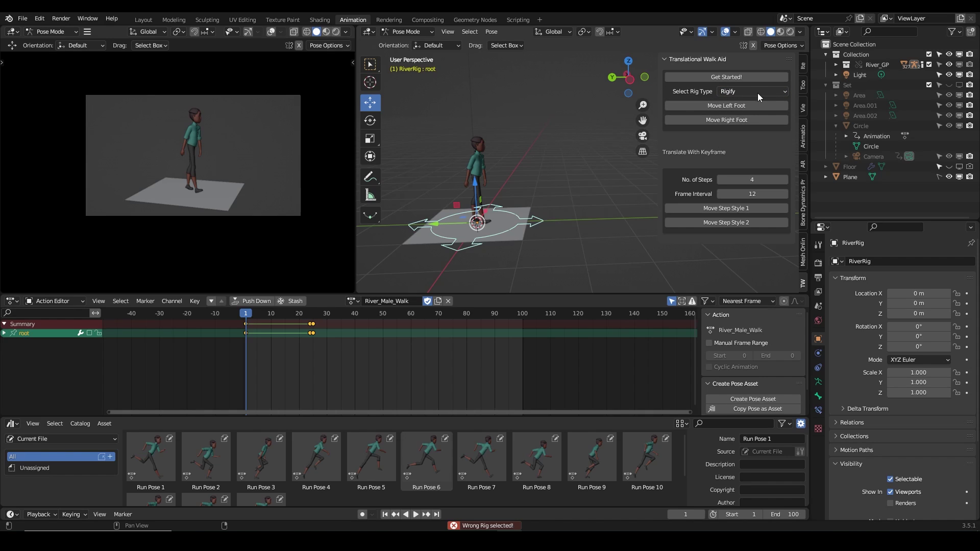
{"action": "key", "text": "g"}
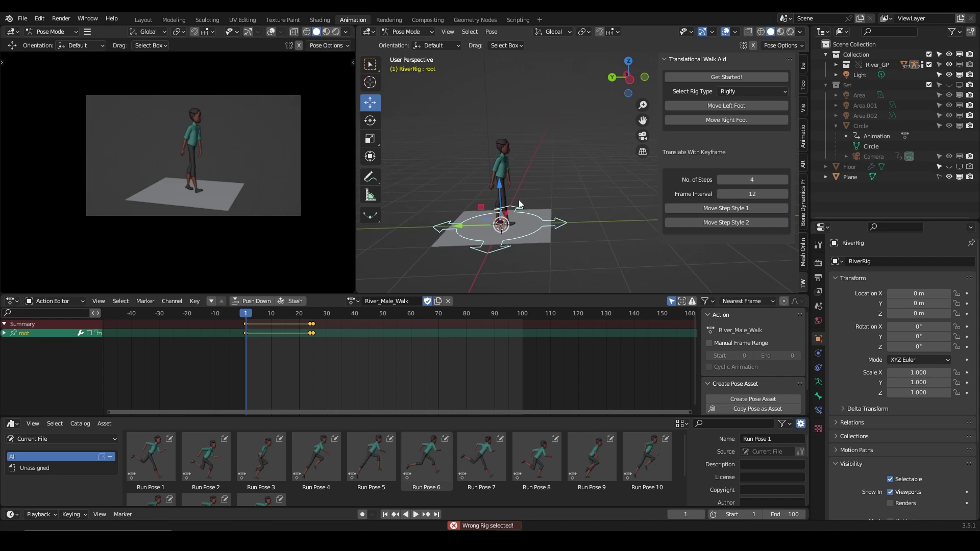